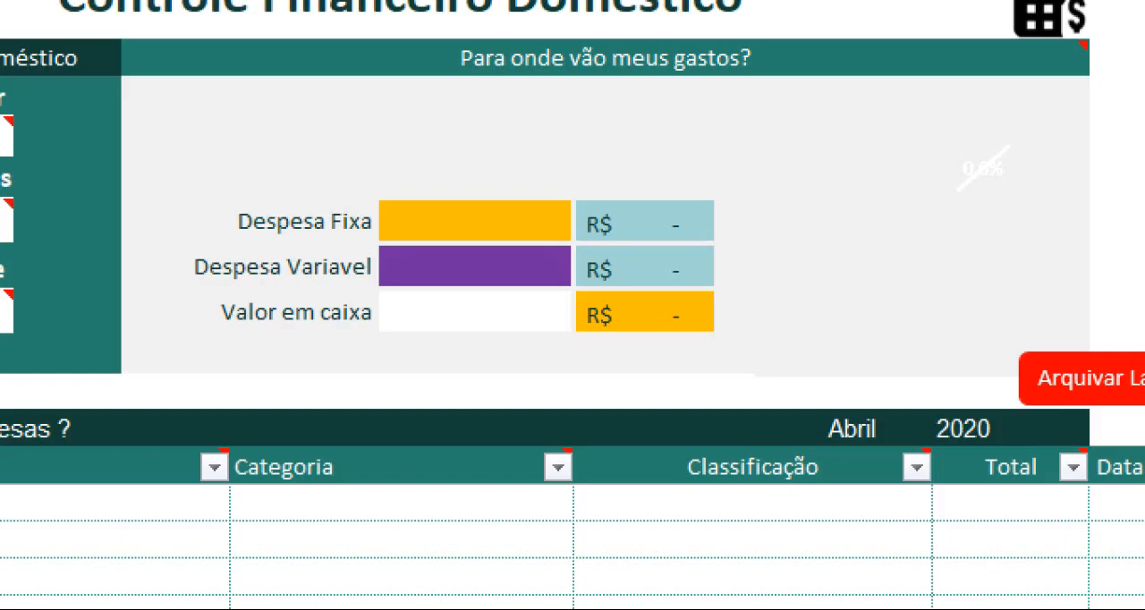
left_click_drag(771, 95, 1031, 347)
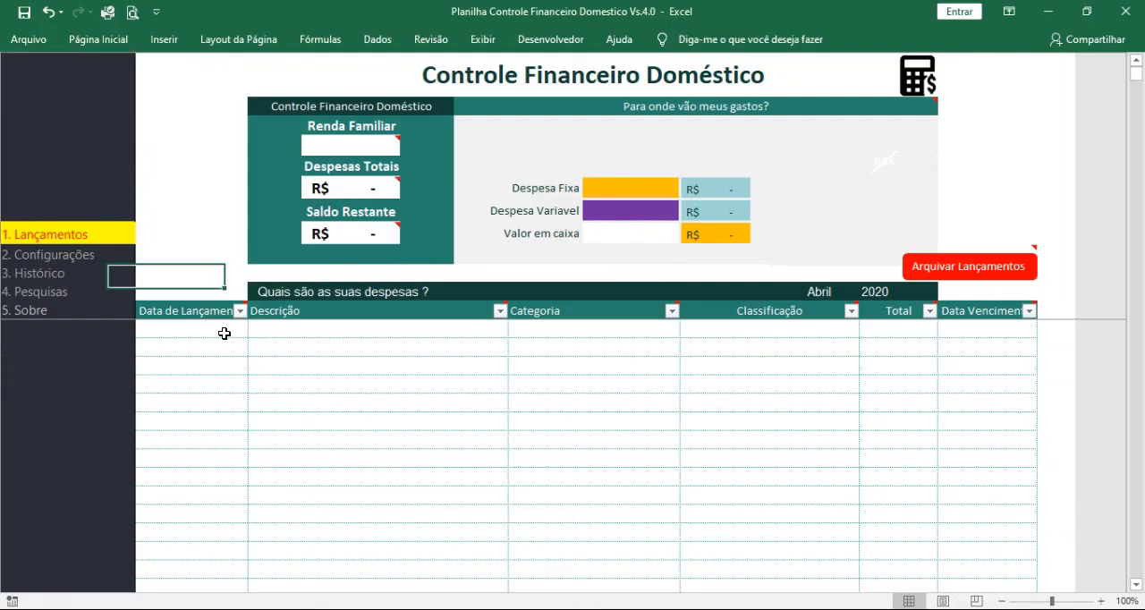
left_click(226, 331)
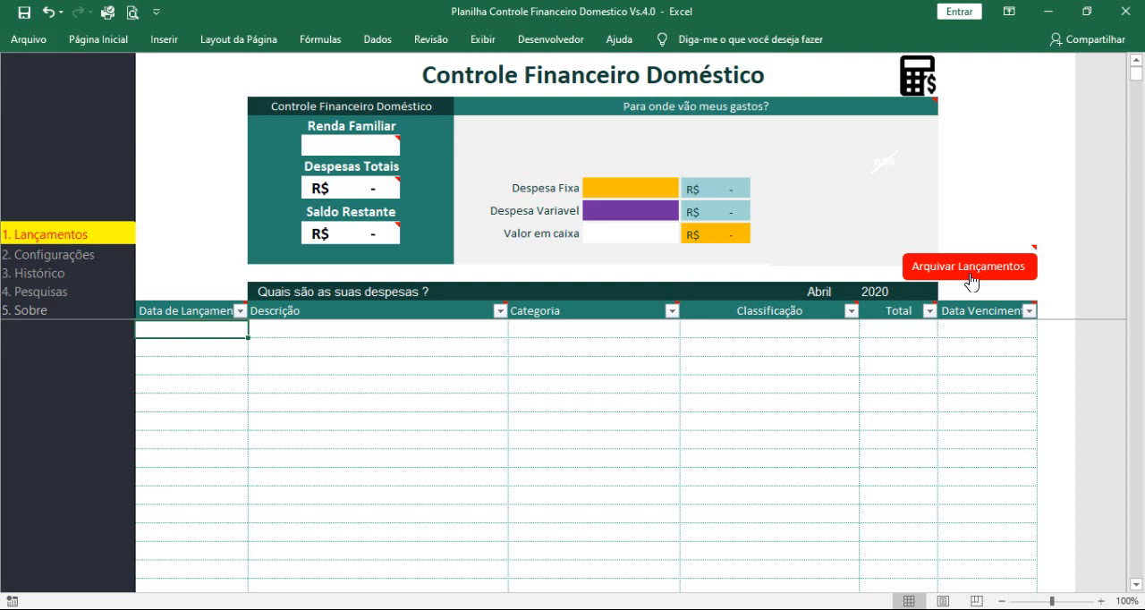
Step: Examine the expense categories and the Despesa Fixa and Despesa Variavel classifications on the Configurações sheet
left_click(61, 264)
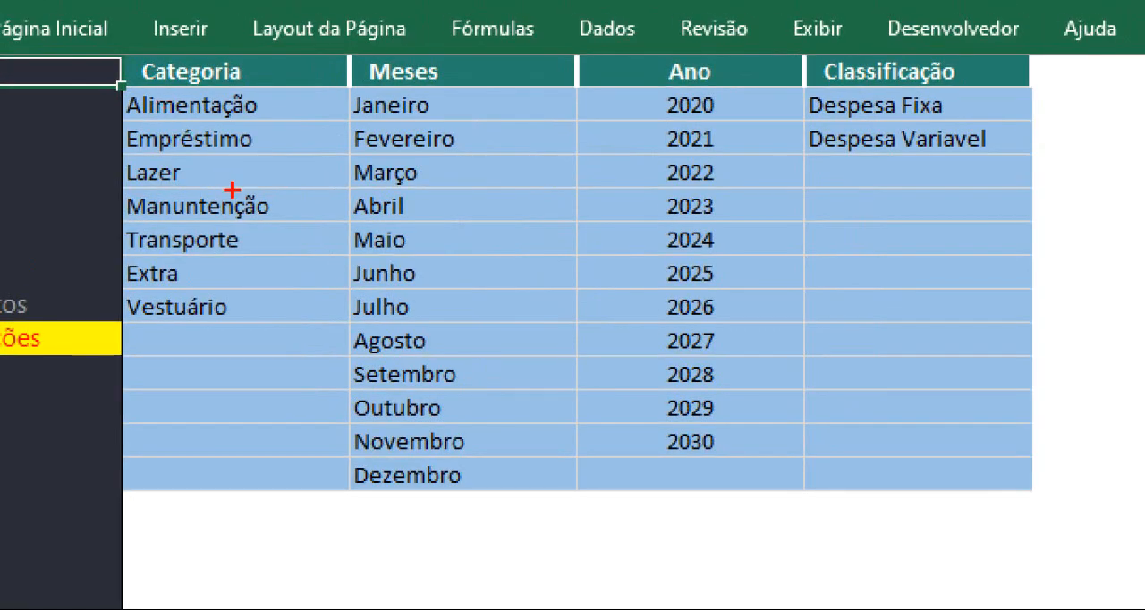
left_click_drag(258, 102, 332, 74)
left_click_drag(256, 139, 333, 133)
left_click_drag(198, 176, 288, 165)
left_click_drag(284, 206, 349, 193)
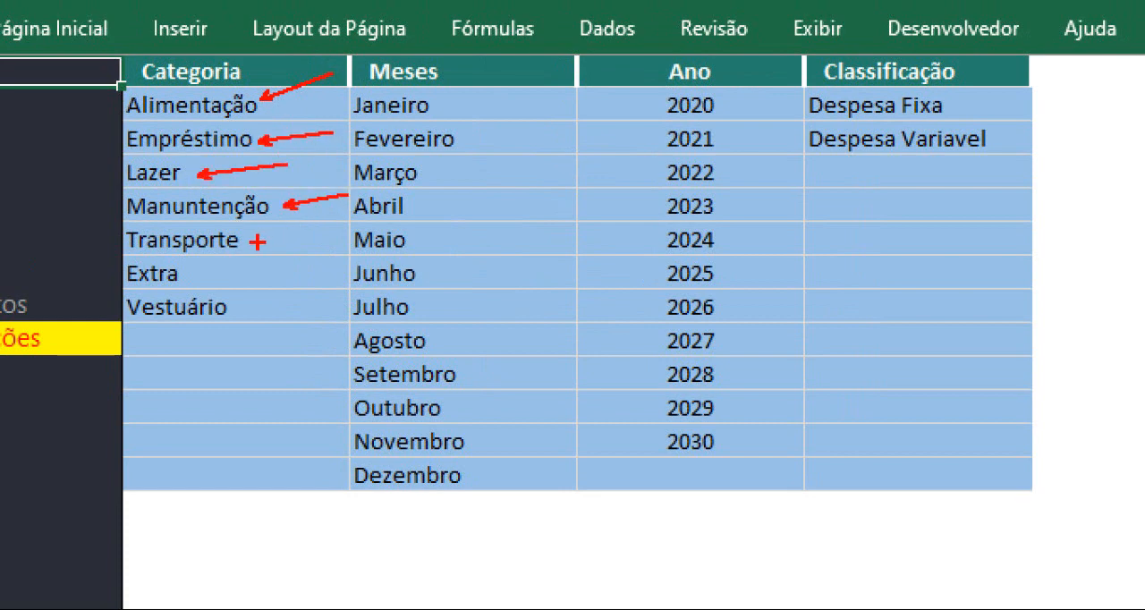
left_click_drag(257, 242, 295, 261)
mouse_move(196, 280)
left_mouse_down()
mouse_move(245, 294)
mouse_move(295, 345)
left_mouse_up()
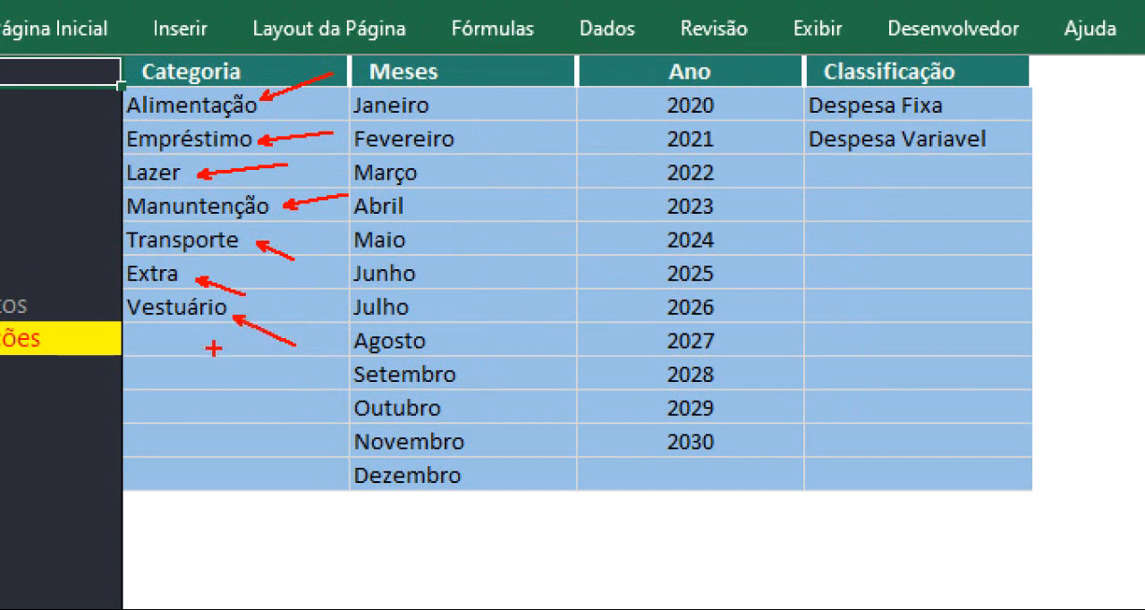
left_click_drag(132, 343, 231, 354)
left_click_drag(969, 106, 1052, 90)
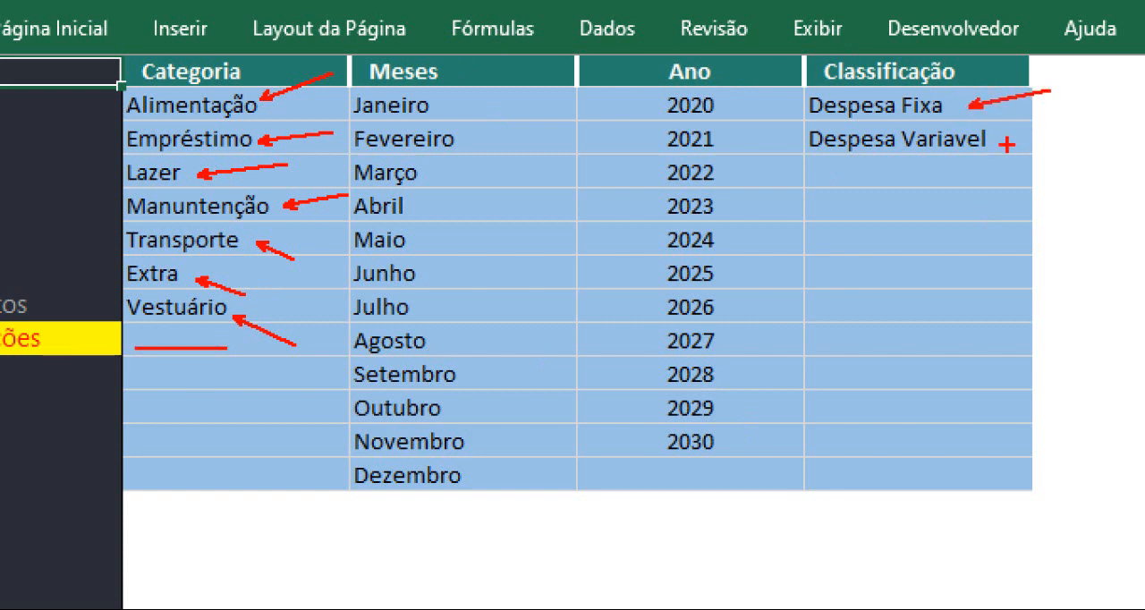
left_click_drag(1003, 146, 1087, 183)
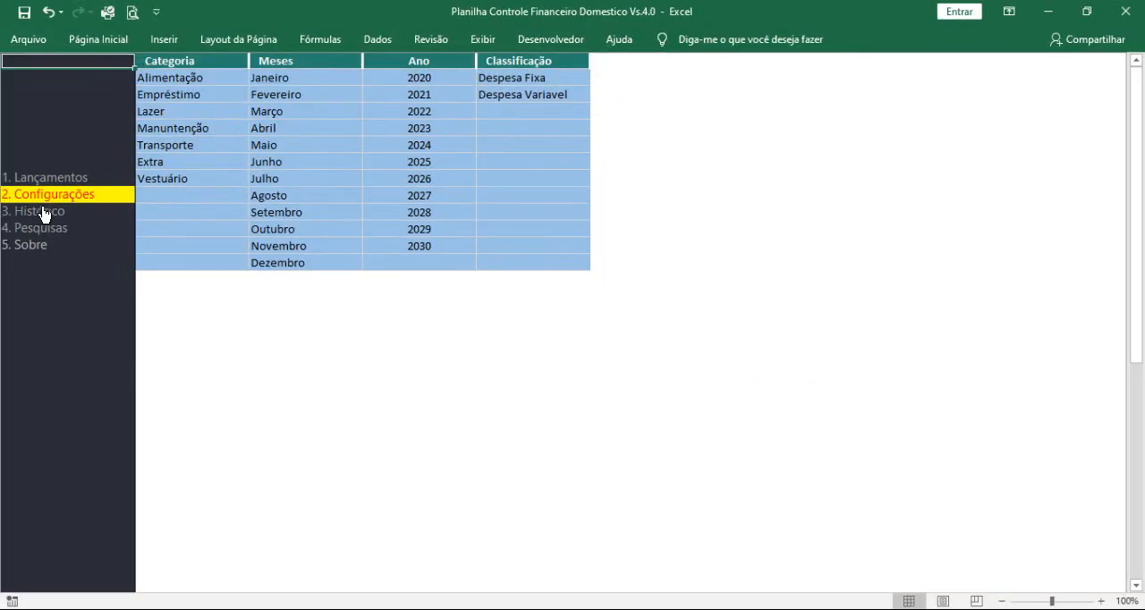
Step: View the archived entries in Histórico, and clear the existing search on the Pesquisas sheet
left_click(43, 213)
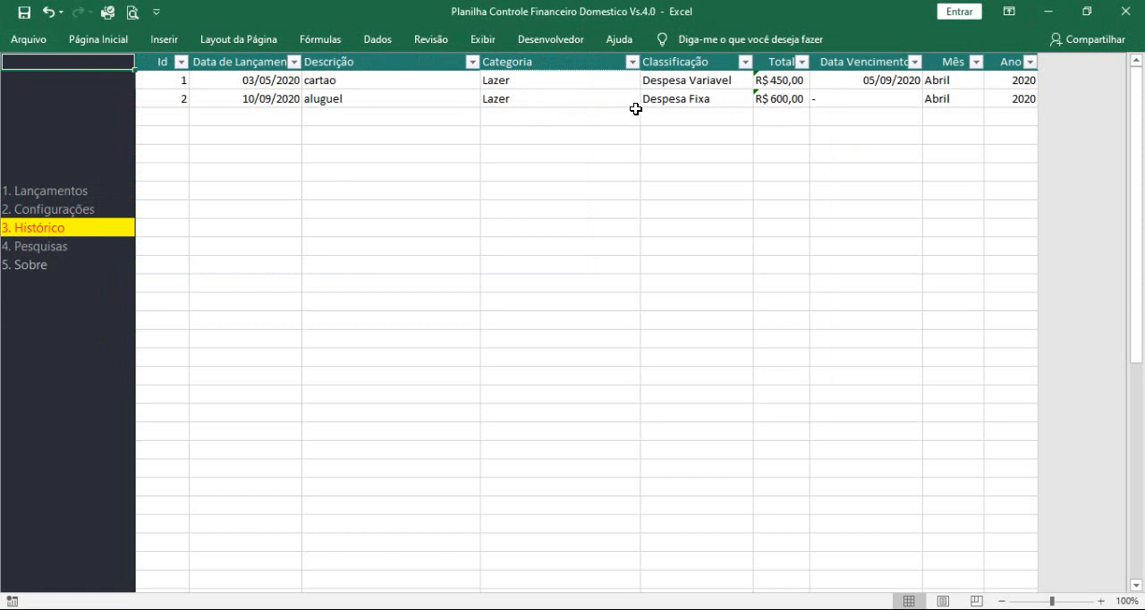
left_click(51, 245)
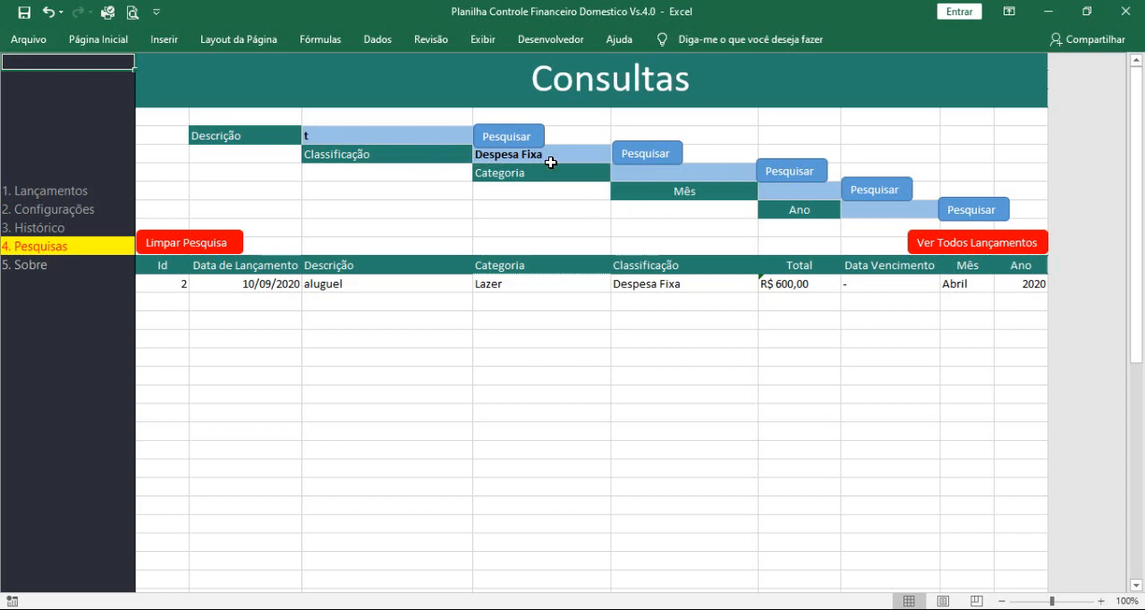
left_click(229, 245)
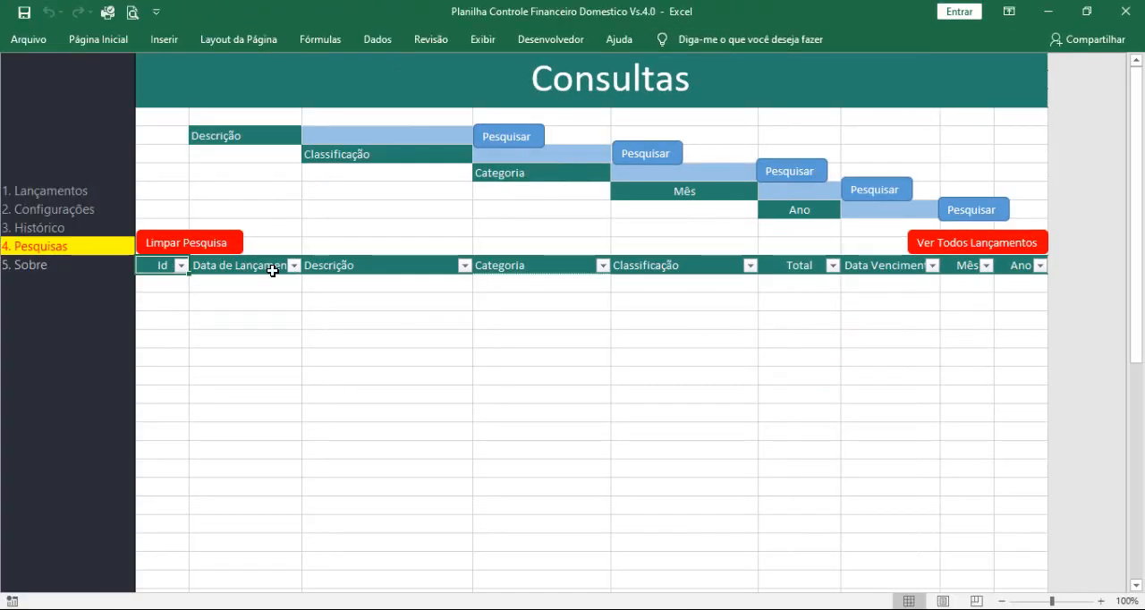
Step: Start the first expense entry on the Lançamentos sheet with today's date, 03/05/2020, and the description "conta de energia"
left_click(33, 202)
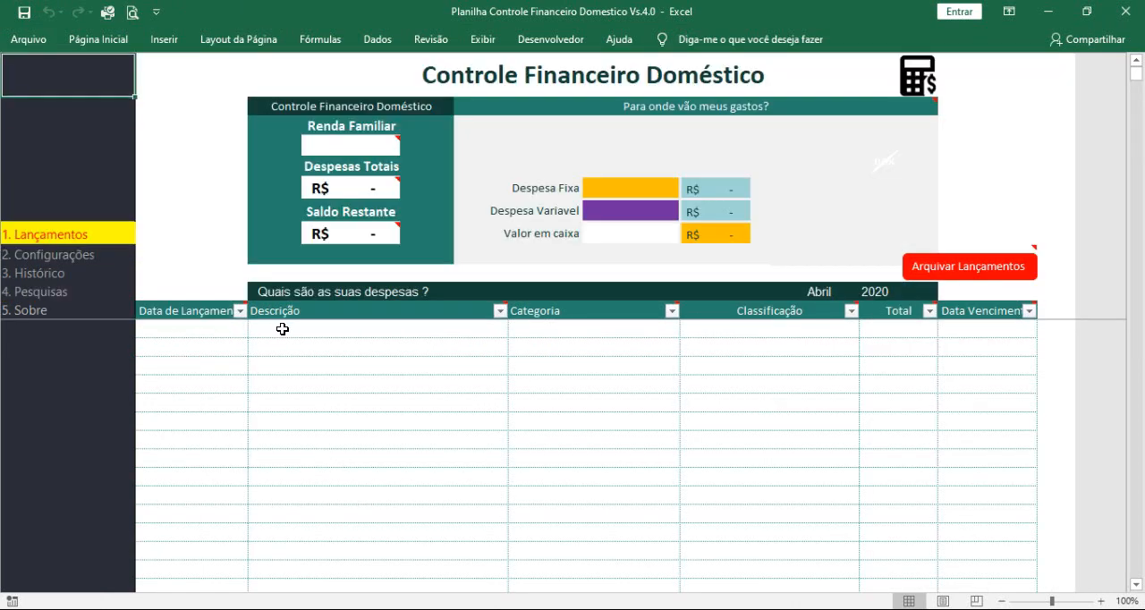
left_click(199, 329)
key("ctrl+semicolon")
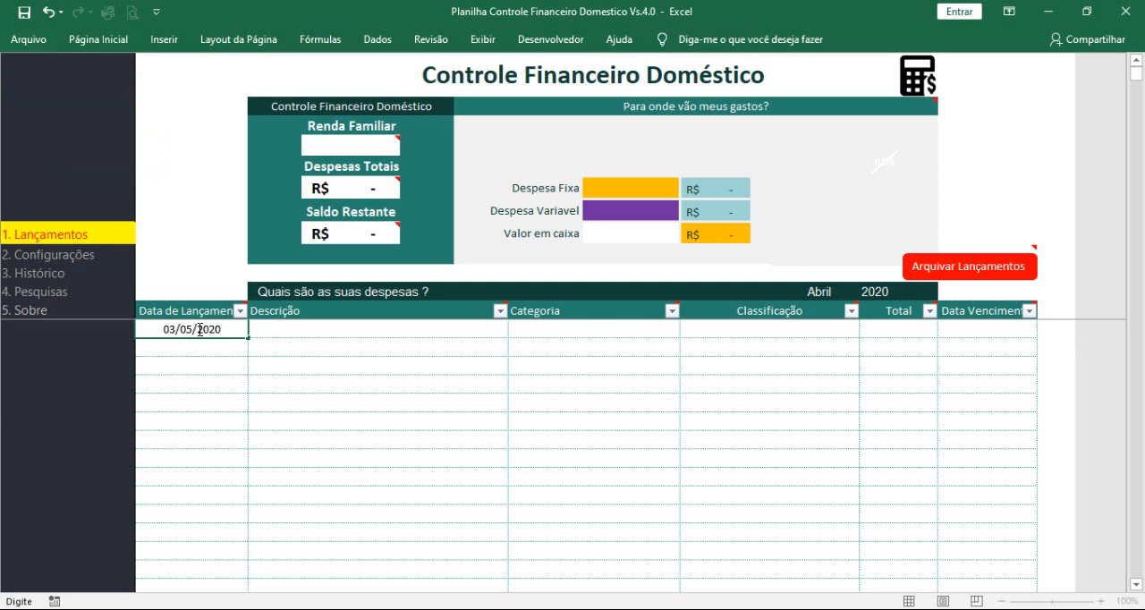
key("Tab")
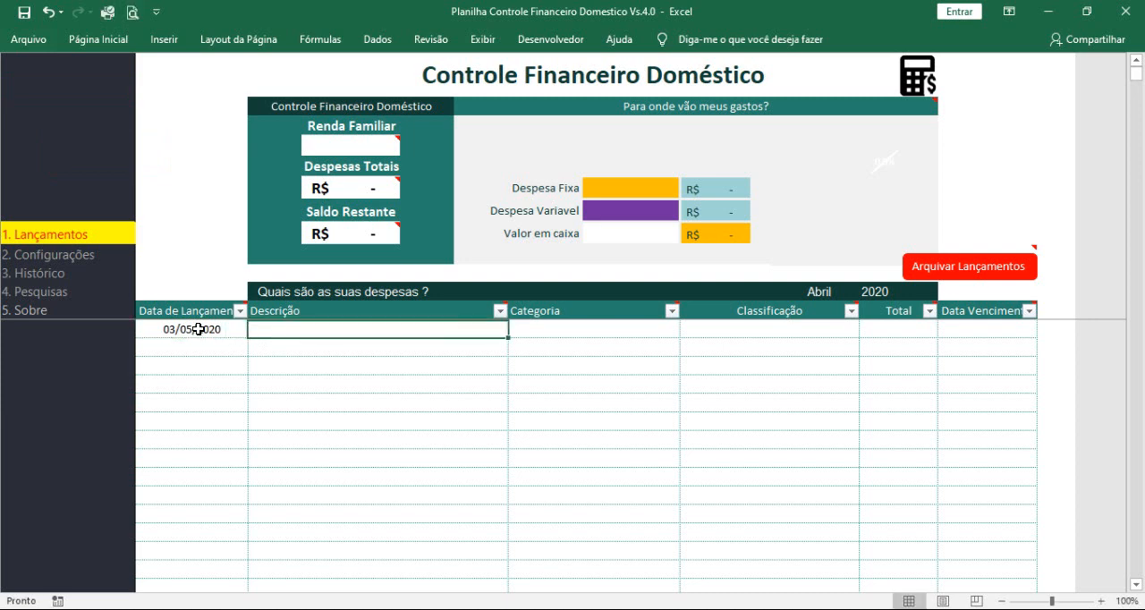
type("conta")
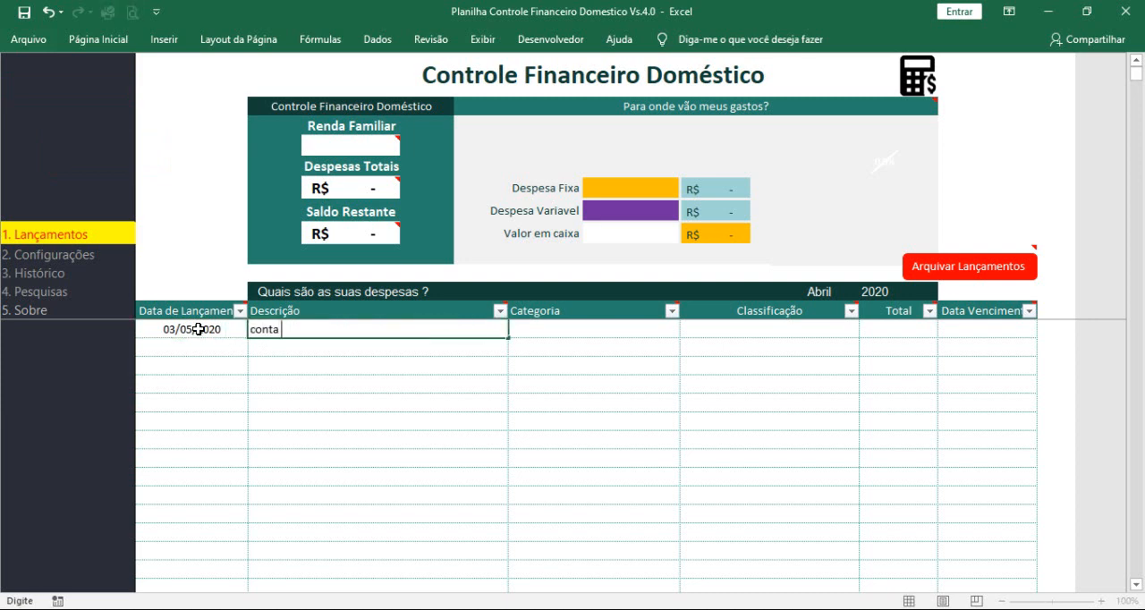
type(" de energia")
key("Tab")
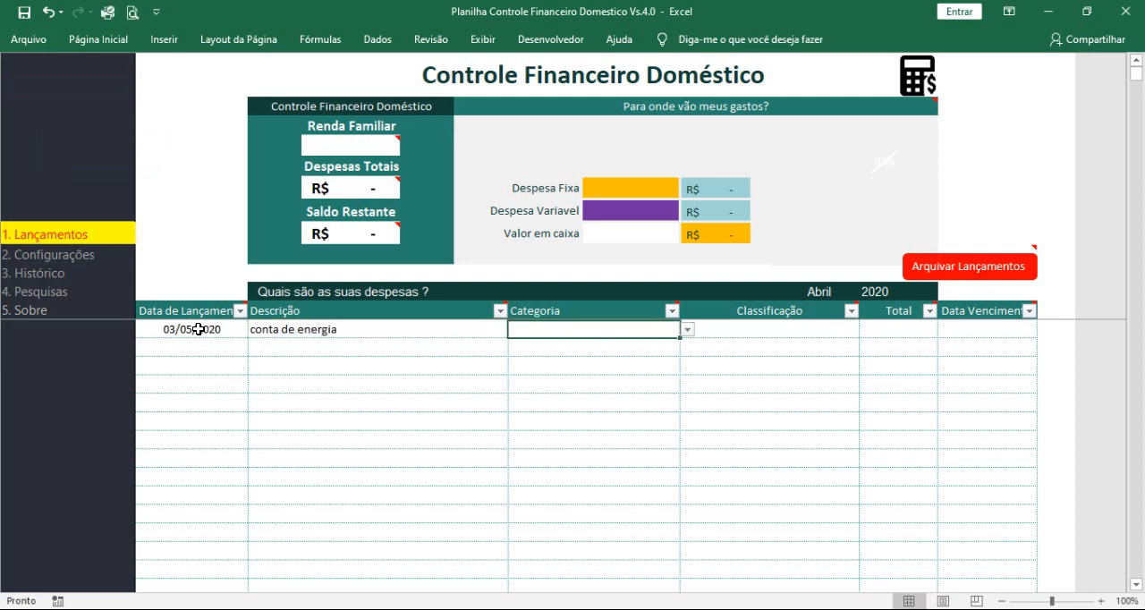
Step: Add the category "Doméstica" below Vestuário in the Categoria list on the Configurações sheet
left_click(687, 330)
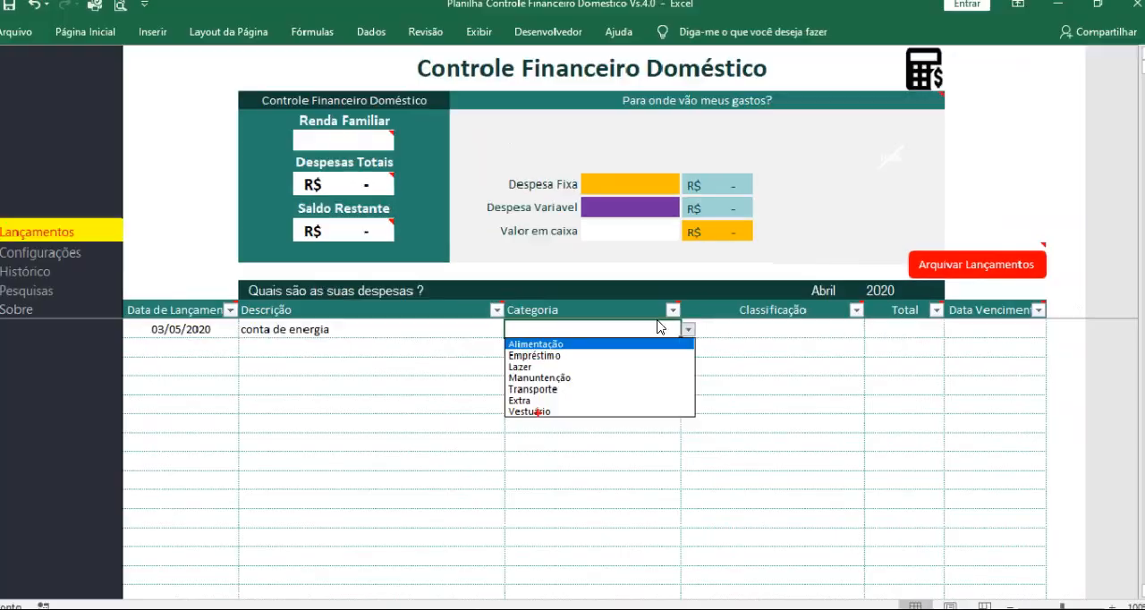
key("Escape")
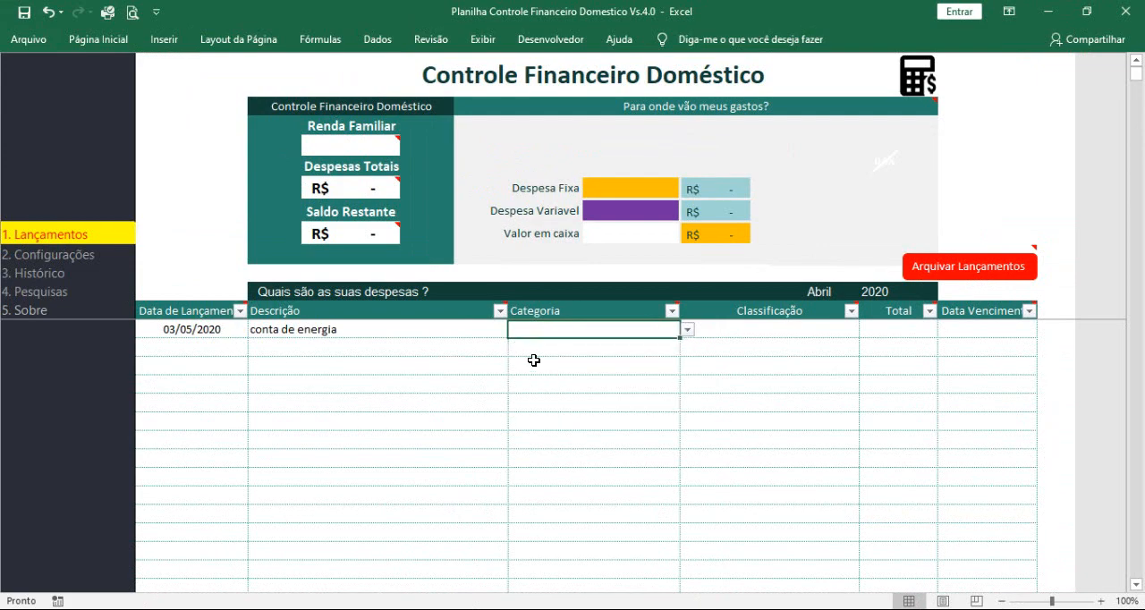
left_click(48, 260)
left_click(170, 193)
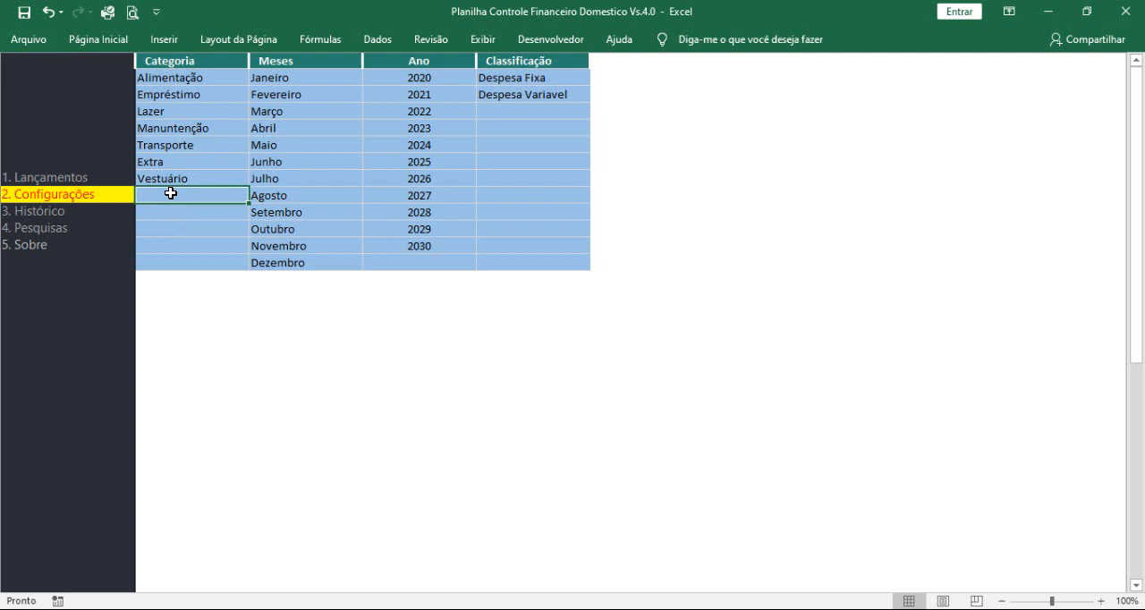
type("Domestico")
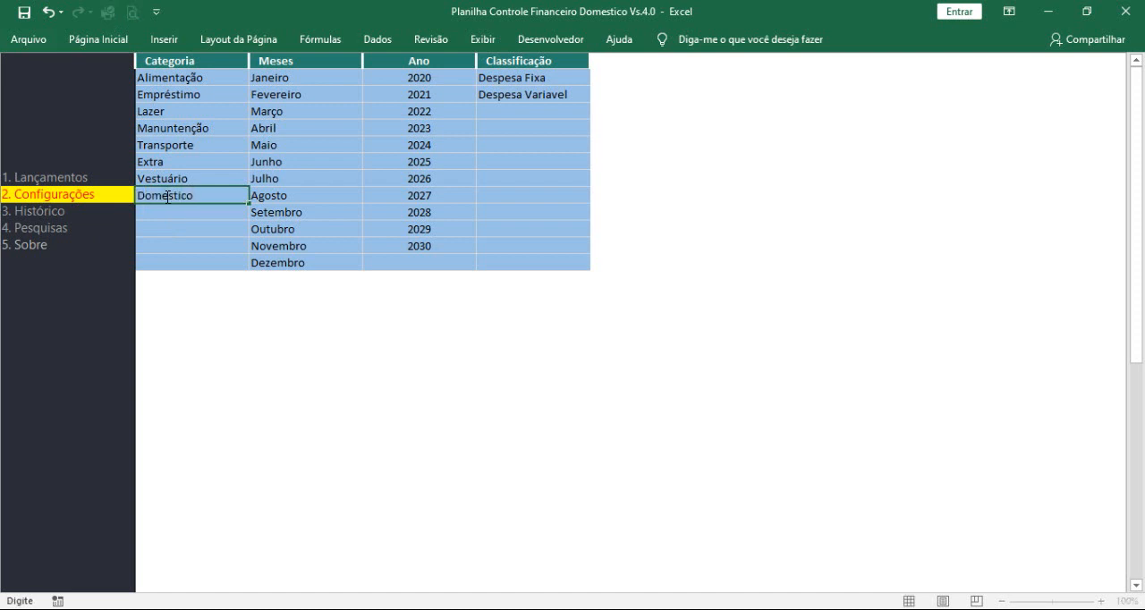
left_click(167, 195)
left_click(187, 213)
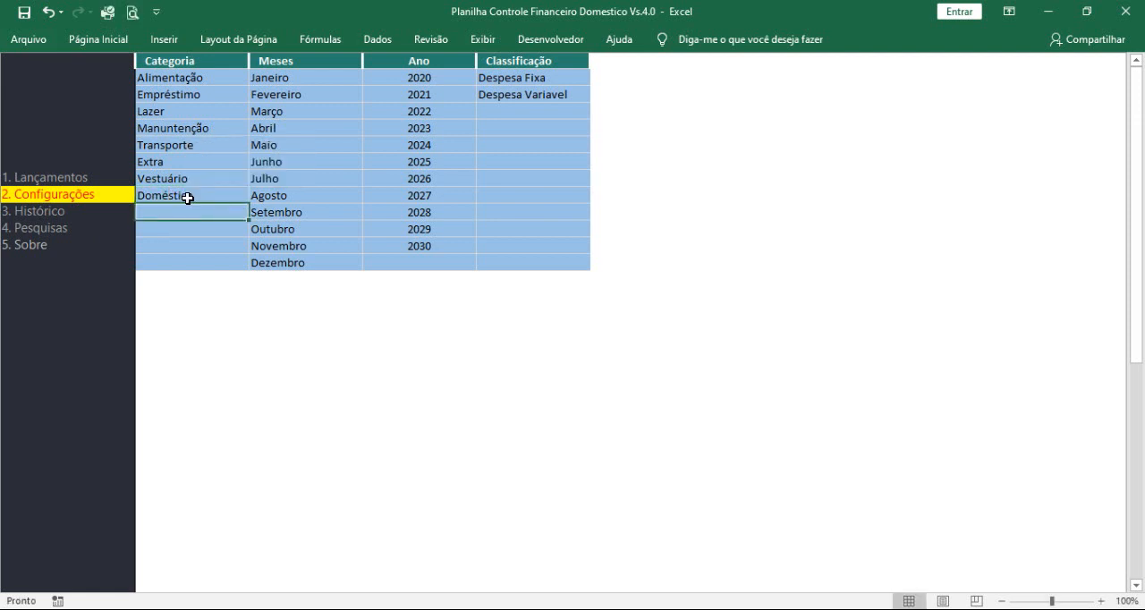
double_click(188, 196)
key("BackSpace")
type("a")
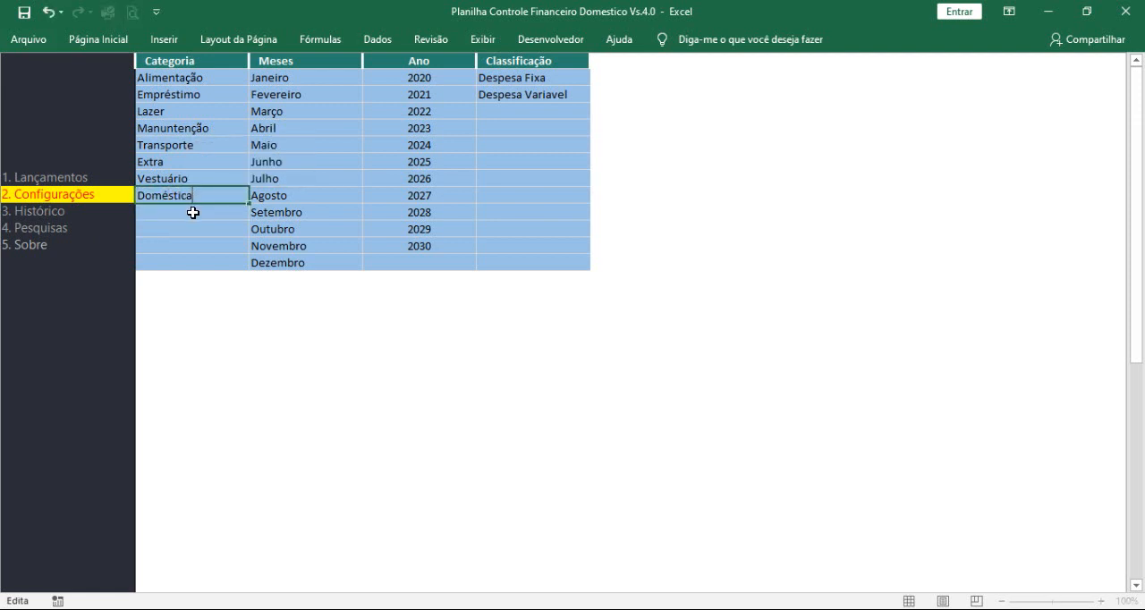
key("Return")
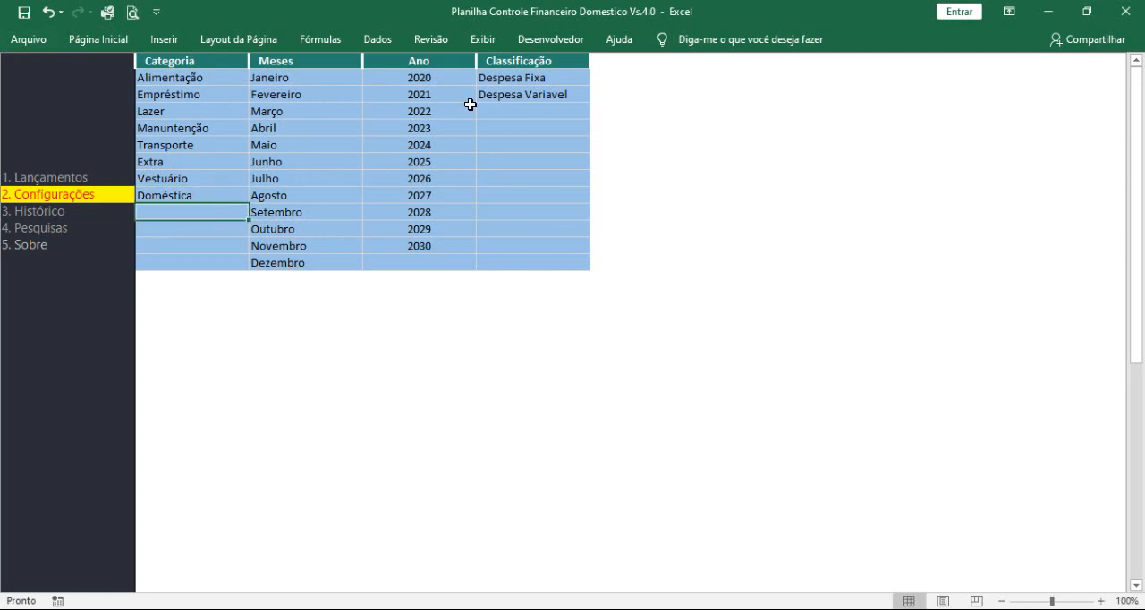
Step: Assign the Doméstica category to the "conta de energia" expense on the Lançamentos sheet
left_click(63, 182)
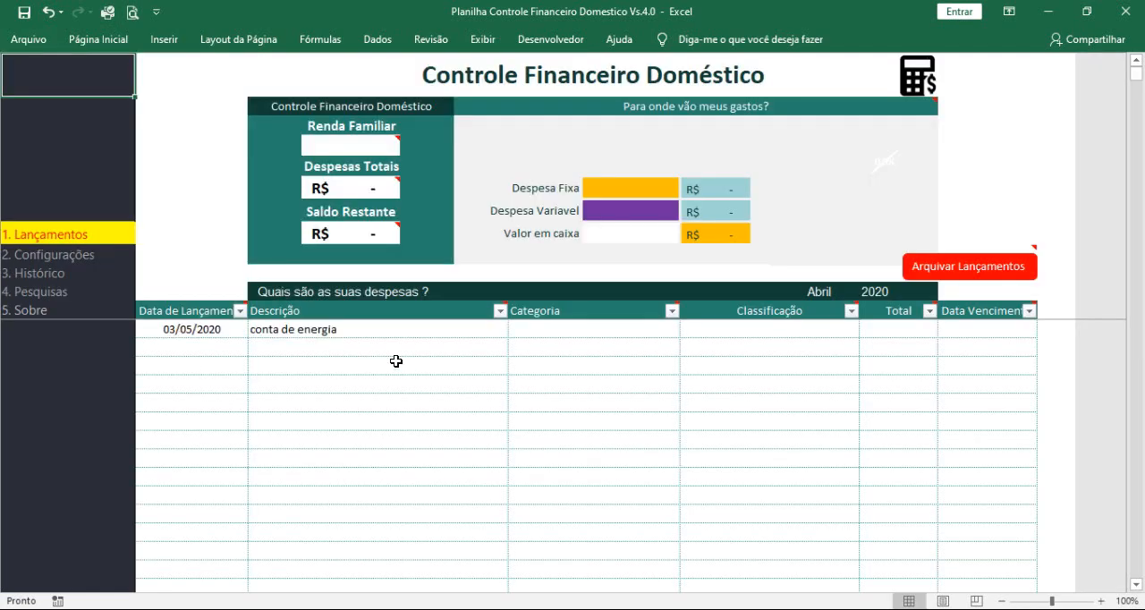
left_click(556, 331)
left_click(687, 330)
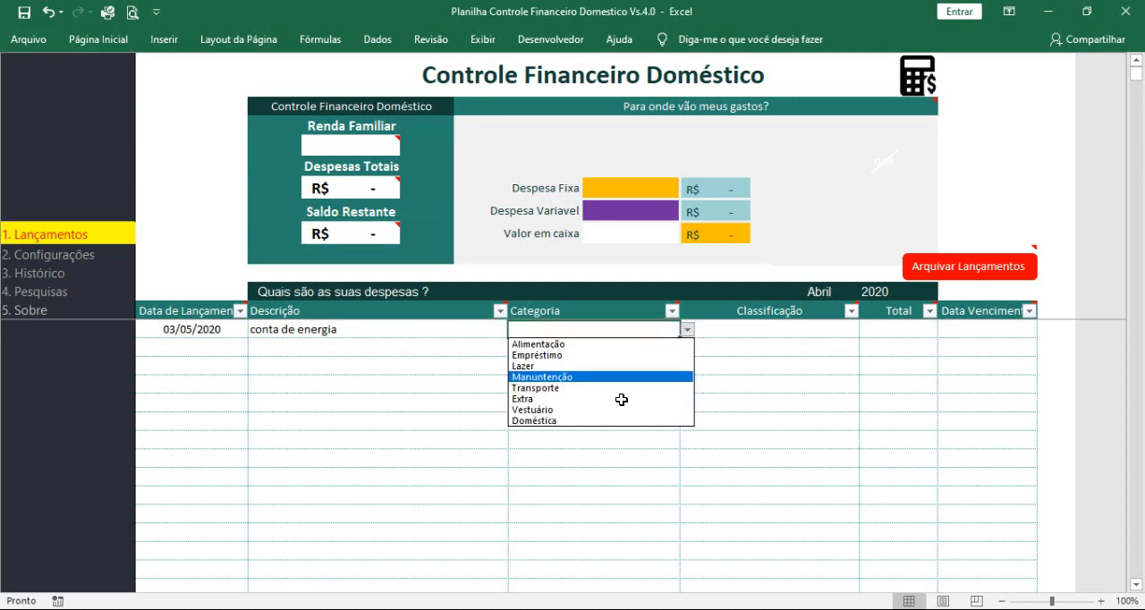
key("ctrl+1")
left_click(606, 424)
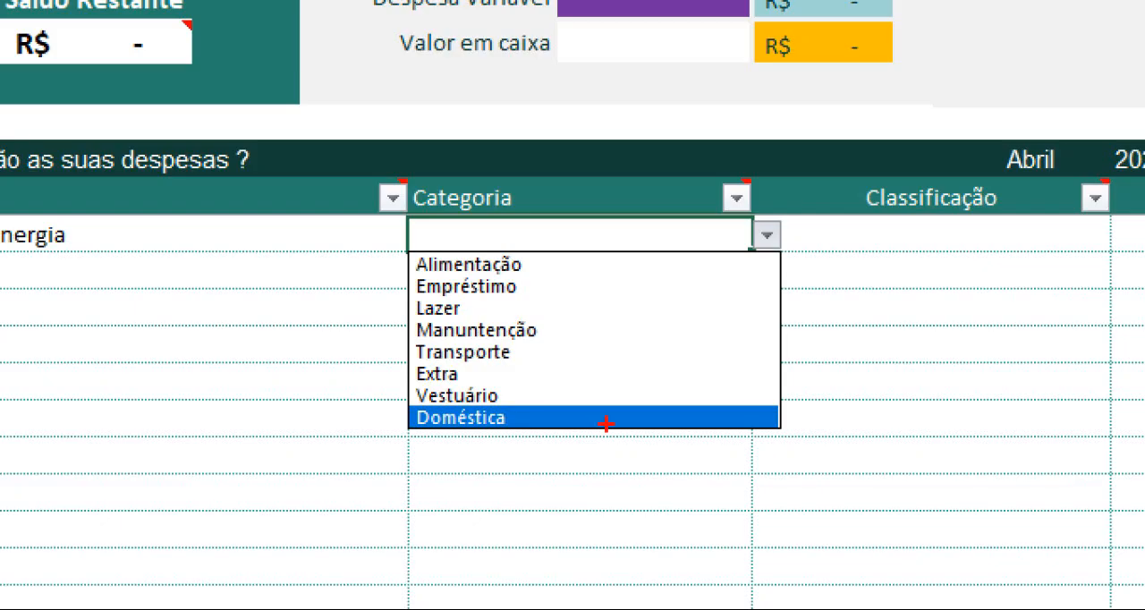
left_click_drag(513, 418, 599, 449)
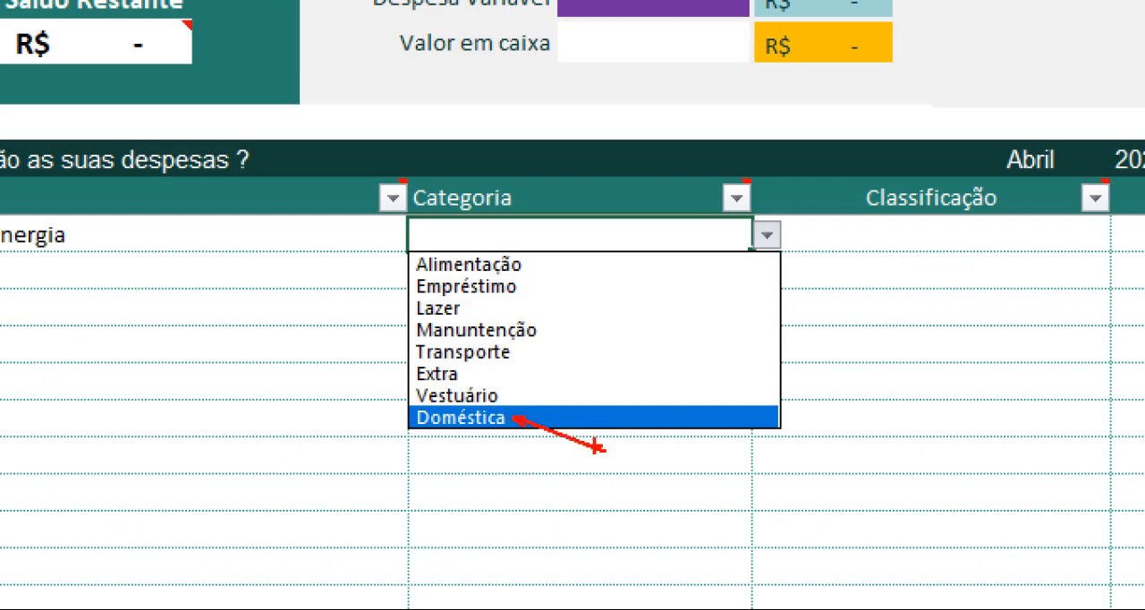
key("Escape")
left_click(609, 421)
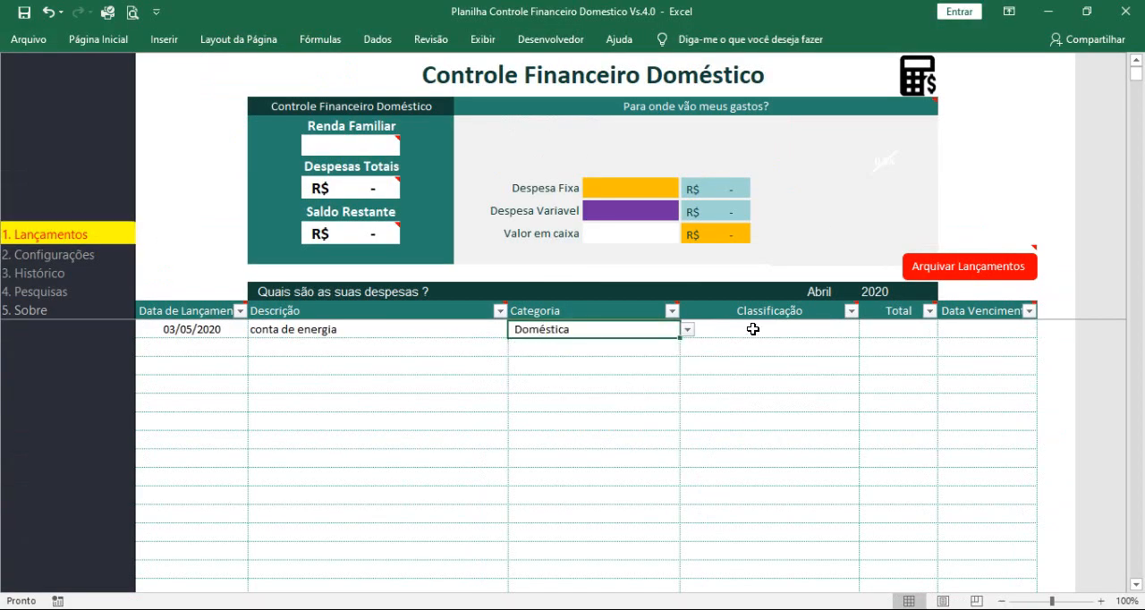
Step: Classify the "conta de energia" expense as Despesa Fixa and set its total to 150
left_click(767, 329)
mouse_move(772, 327)
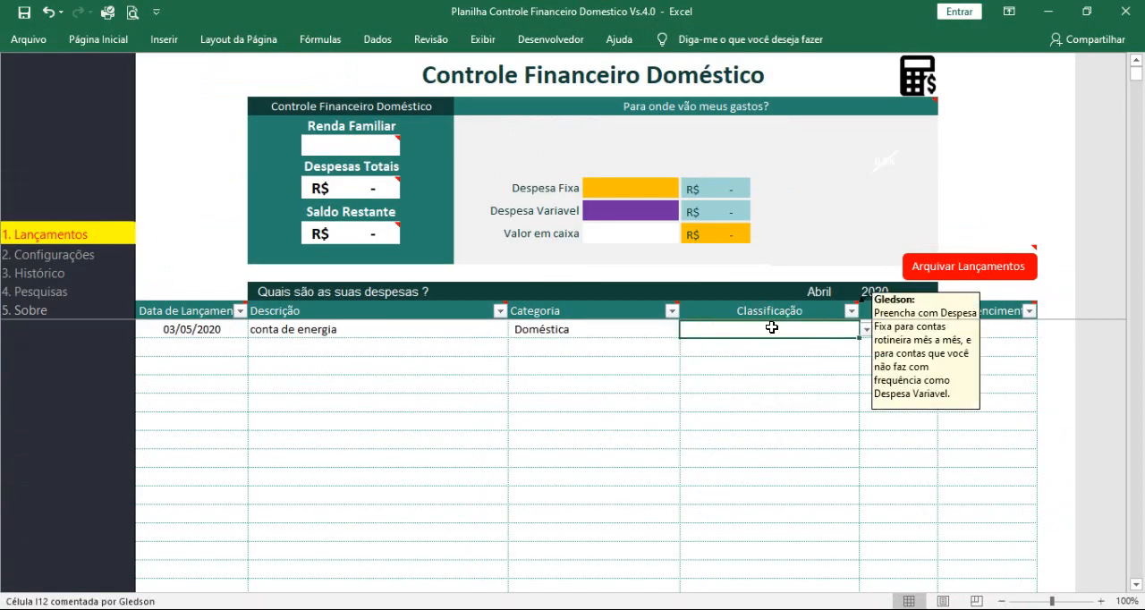
left_click(867, 330)
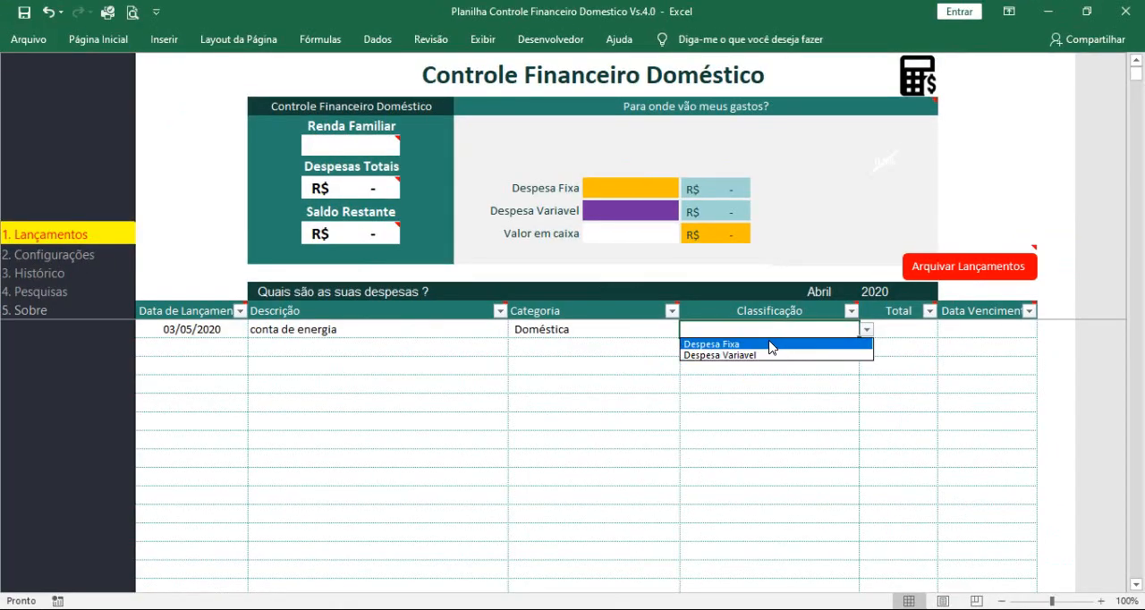
left_click(770, 344)
left_click(892, 328)
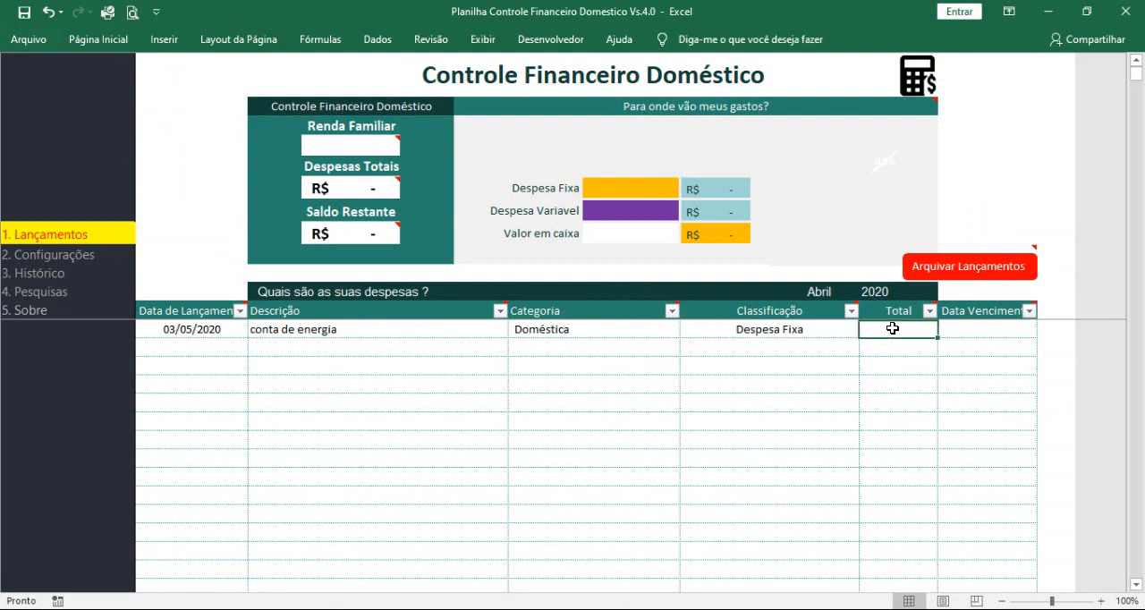
type("15")
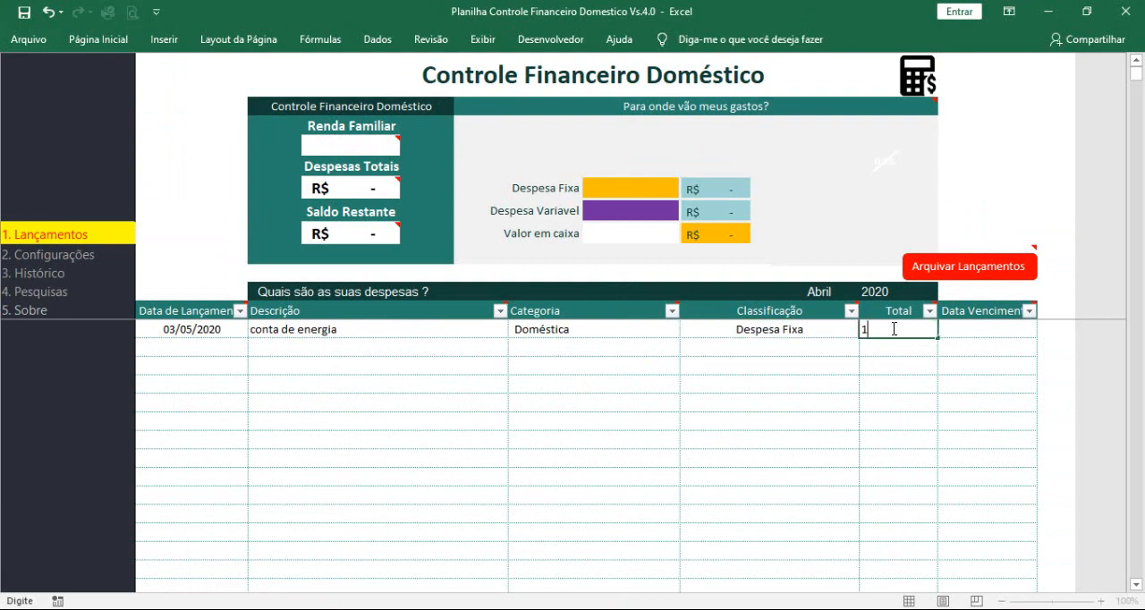
type("0")
left_click(856, 379)
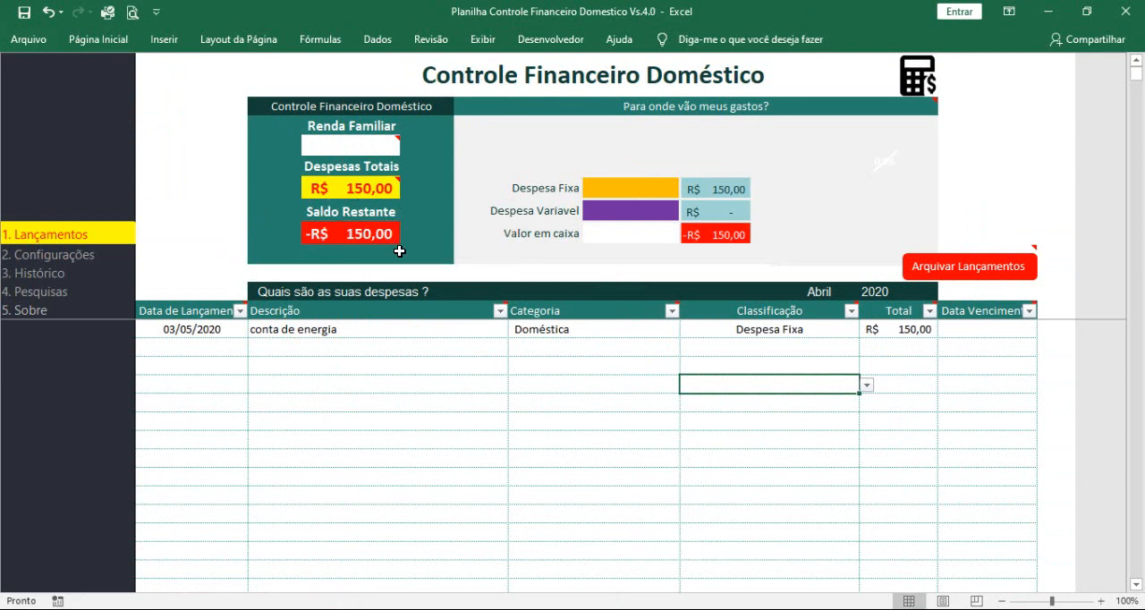
Step: Examine Despesas Totais, Saldo Restante and the fixed and variable expense breakdown in the summary area
key("ctrl+1")
left_click(378, 176)
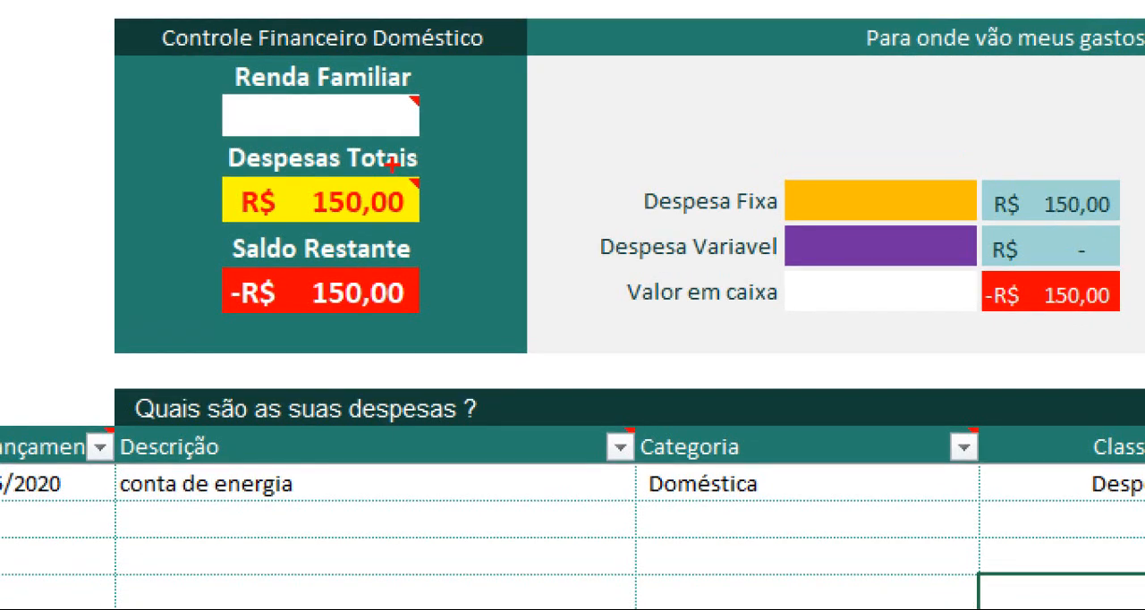
left_click_drag(413, 186, 601, 133)
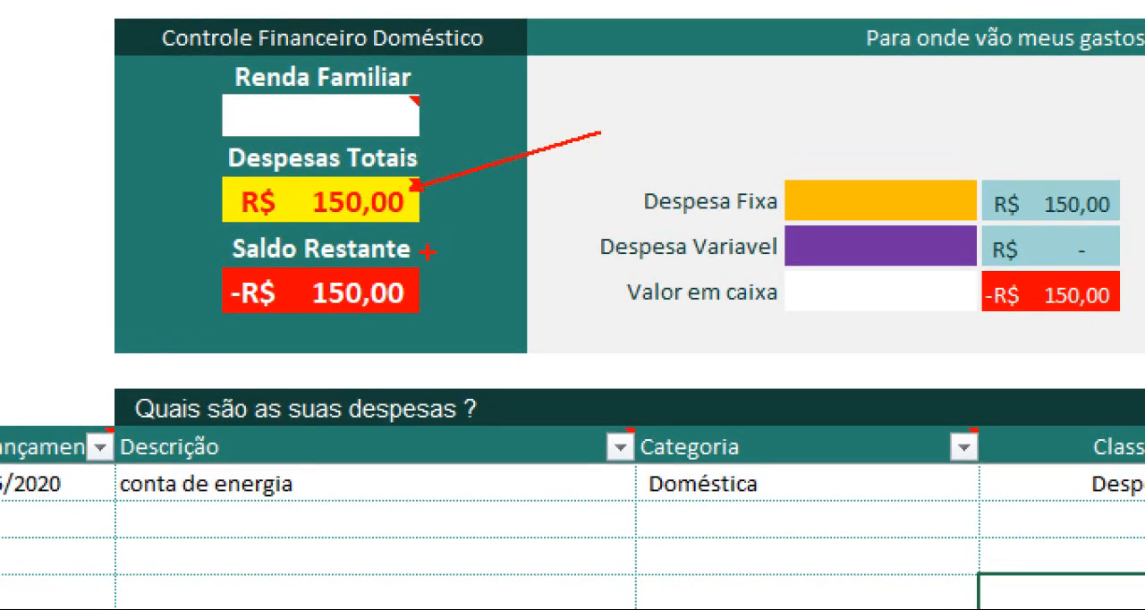
left_click_drag(404, 293, 541, 363)
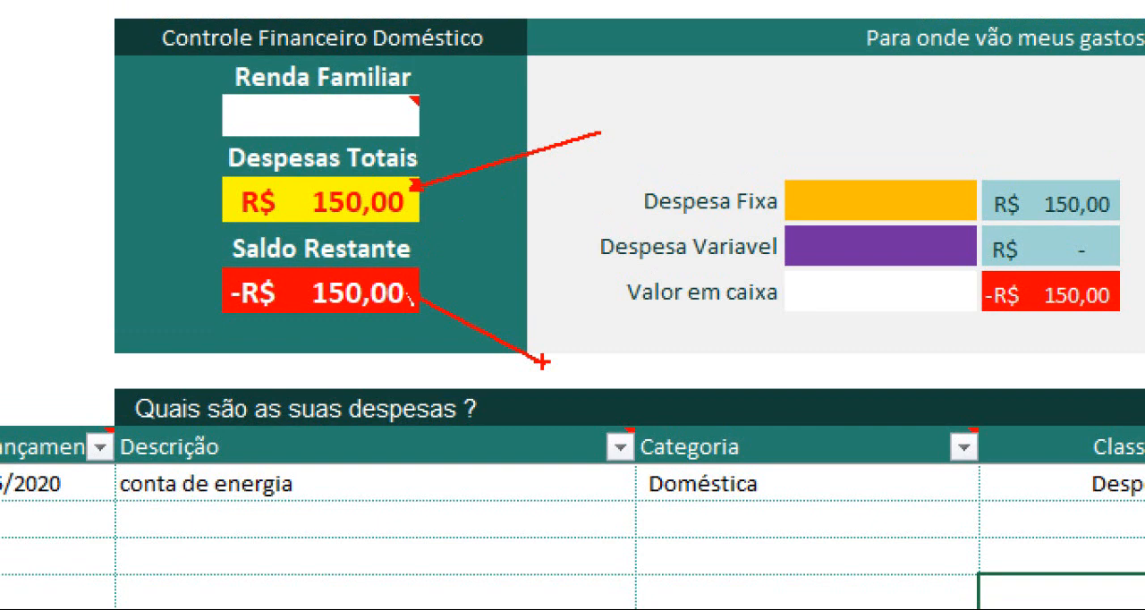
left_click_drag(541, 362, 544, 364)
mouse_move(608, 151)
left_mouse_down()
mouse_move(667, 260)
mouse_move(821, 316)
mouse_move(1132, 329)
left_mouse_up()
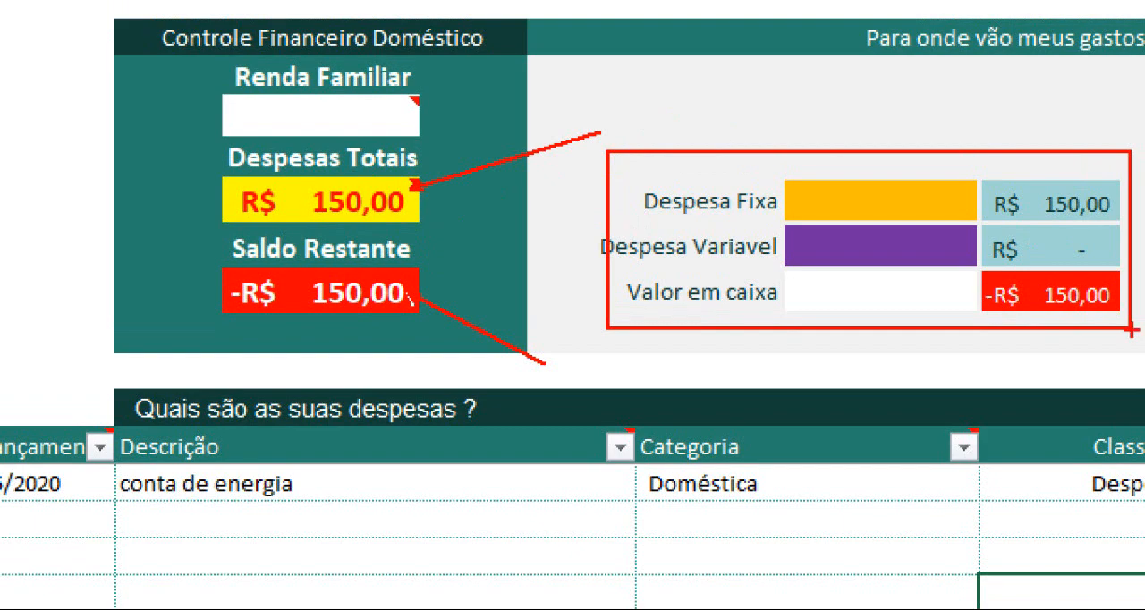
key("Escape")
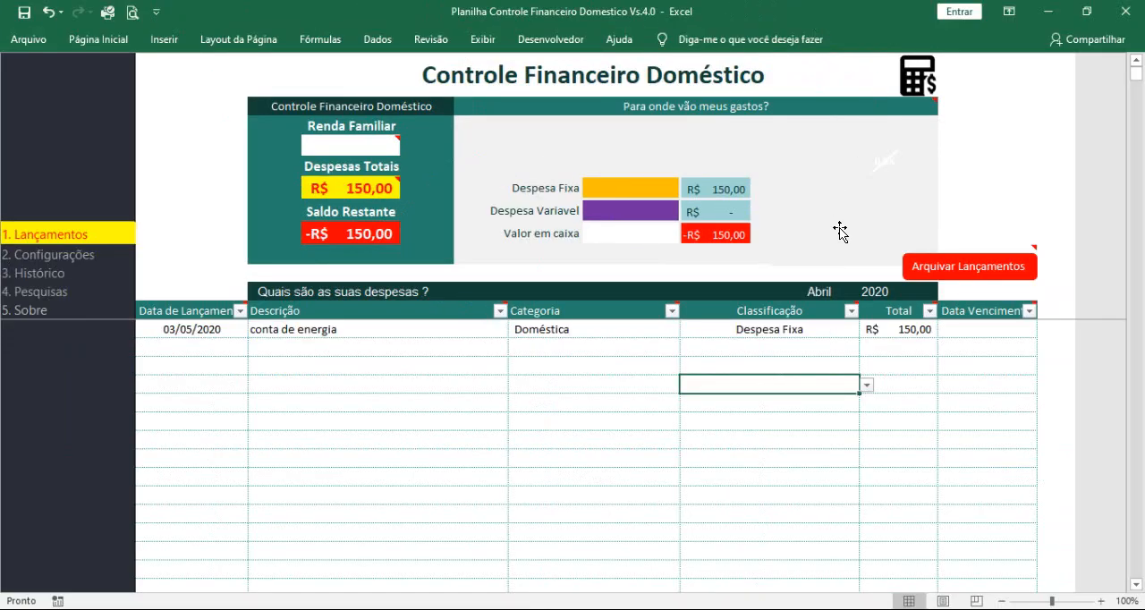
Step: Set the Renda Familiar value in the Controle Financeiro Doméstico summary to 2000
left_click(346, 148)
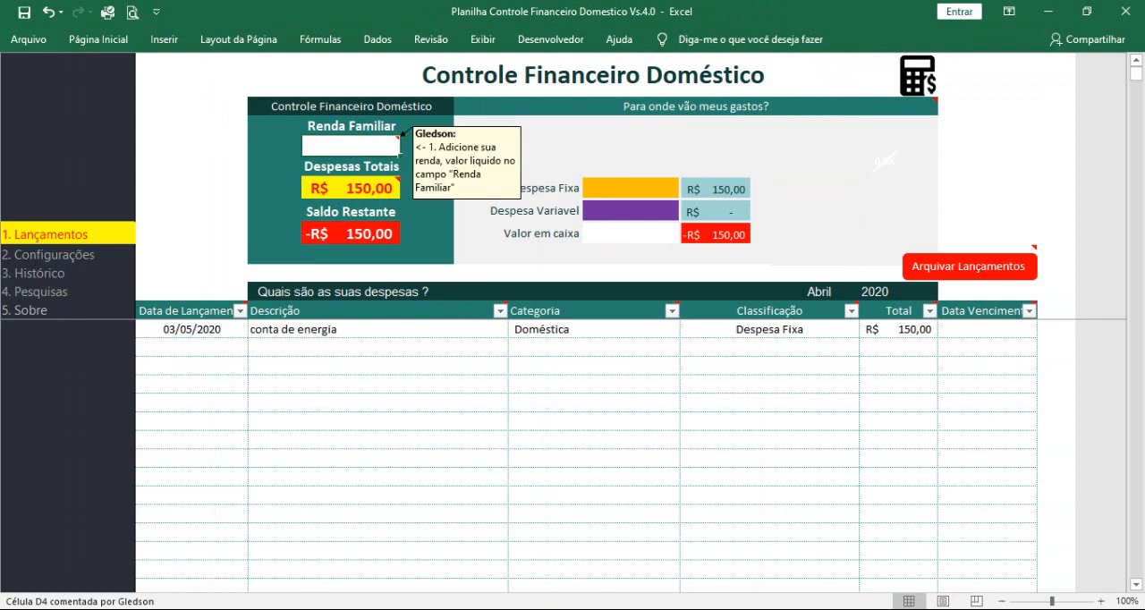
key("ctrl+1")
left_click(349, 152)
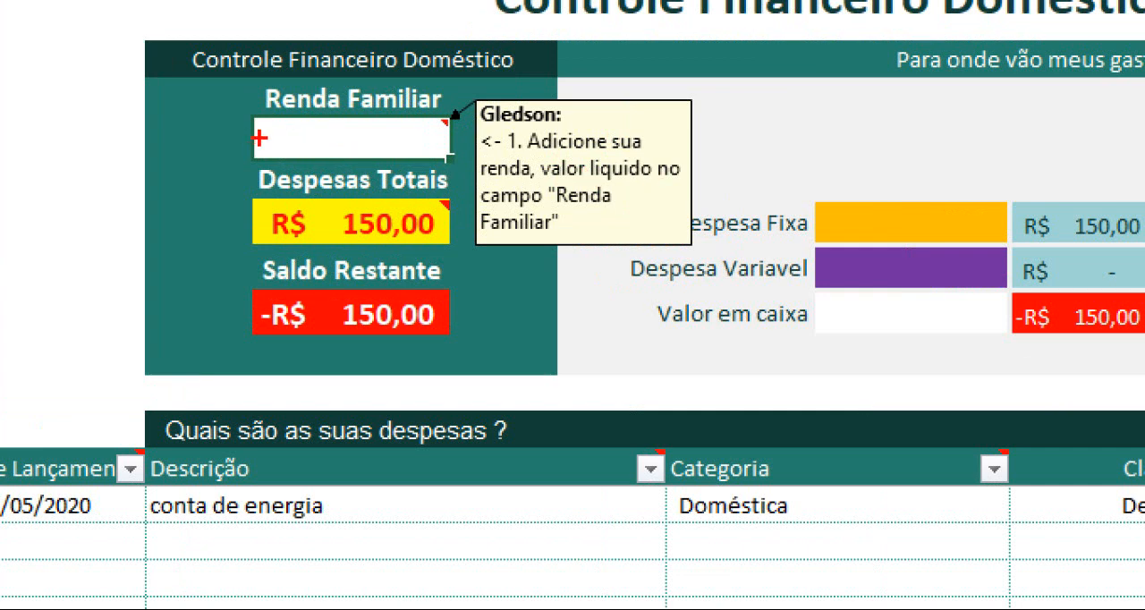
left_click_drag(259, 138, 139, 137)
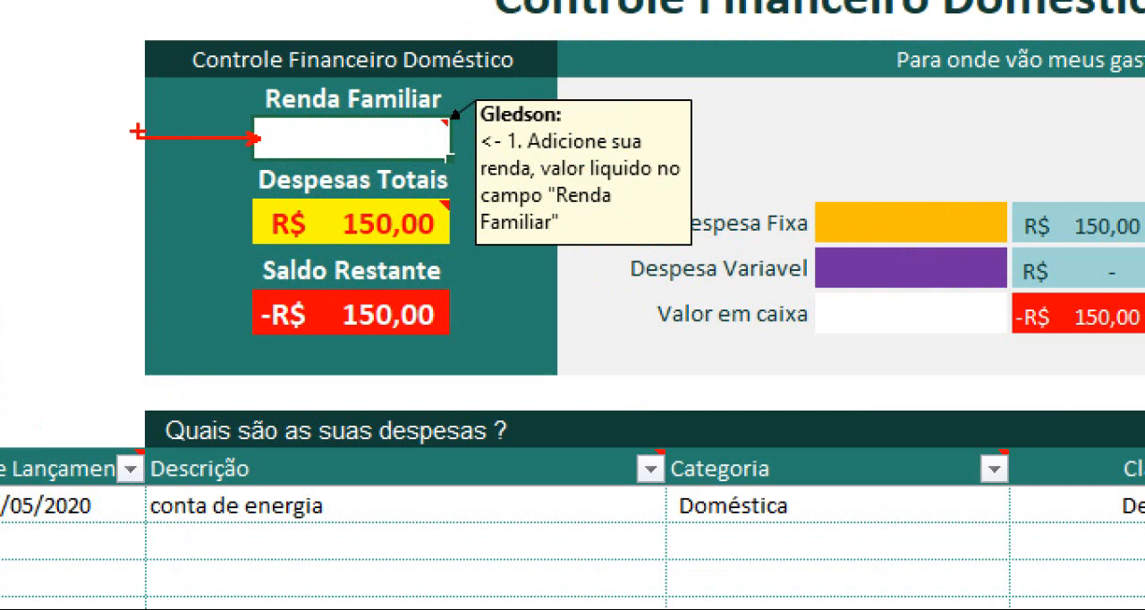
key("Escape")
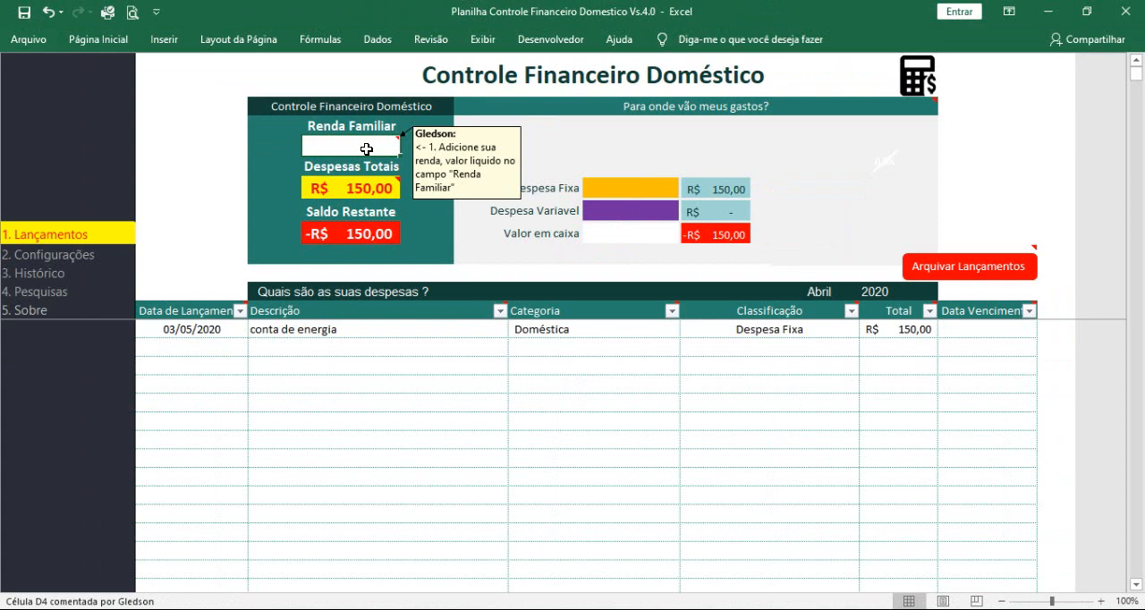
type("2000")
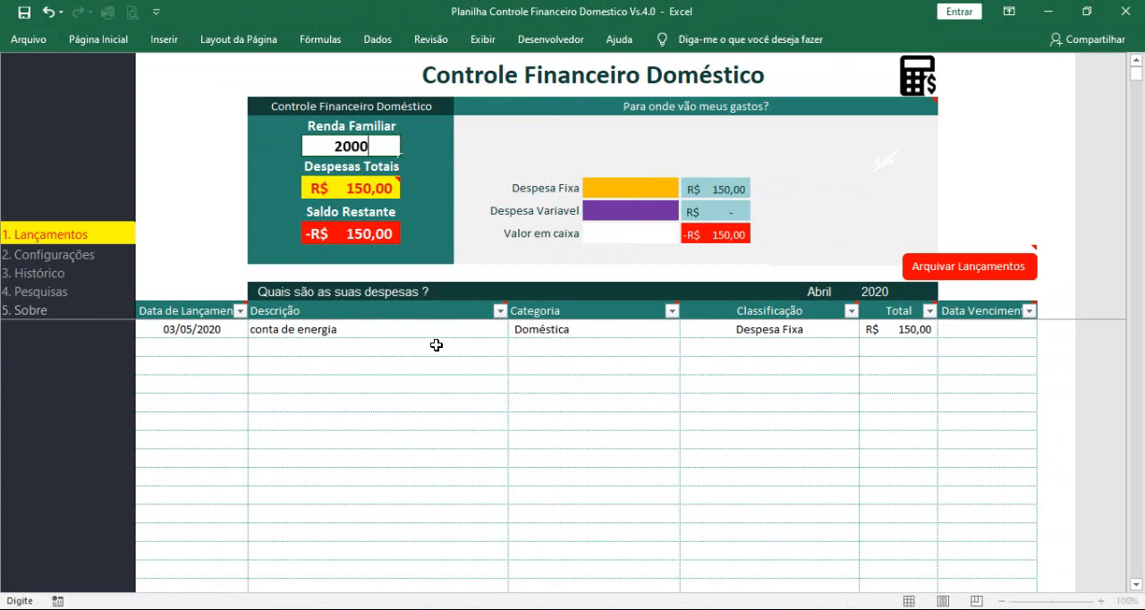
left_click(444, 395)
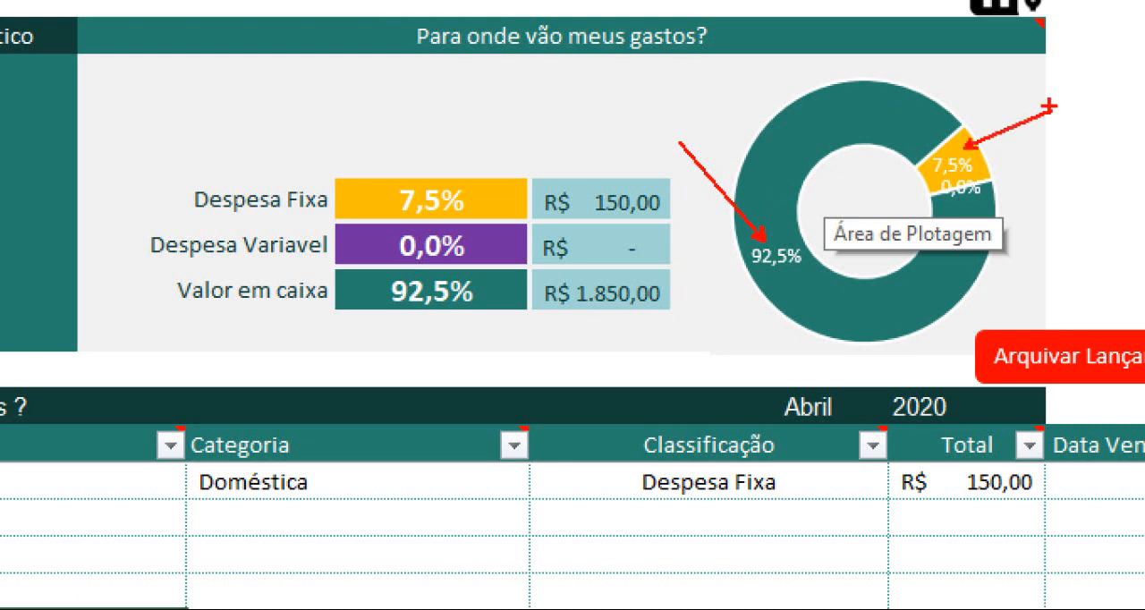
Step: Examine the Despesa Fixa percentage and amount and the Valor em caixa amount in the spending breakdown
mouse_move(179, 174)
left_mouse_down()
mouse_move(465, 224)
mouse_move(494, 217)
left_mouse_up()
left_click_drag(596, 188, 536, 161)
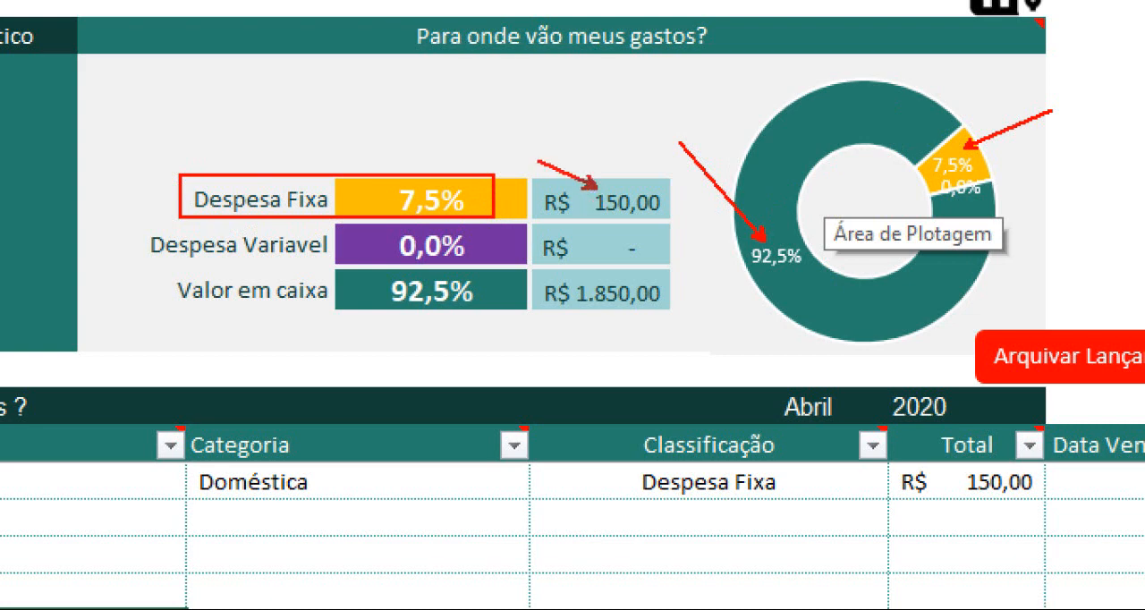
left_click_drag(601, 302, 670, 368)
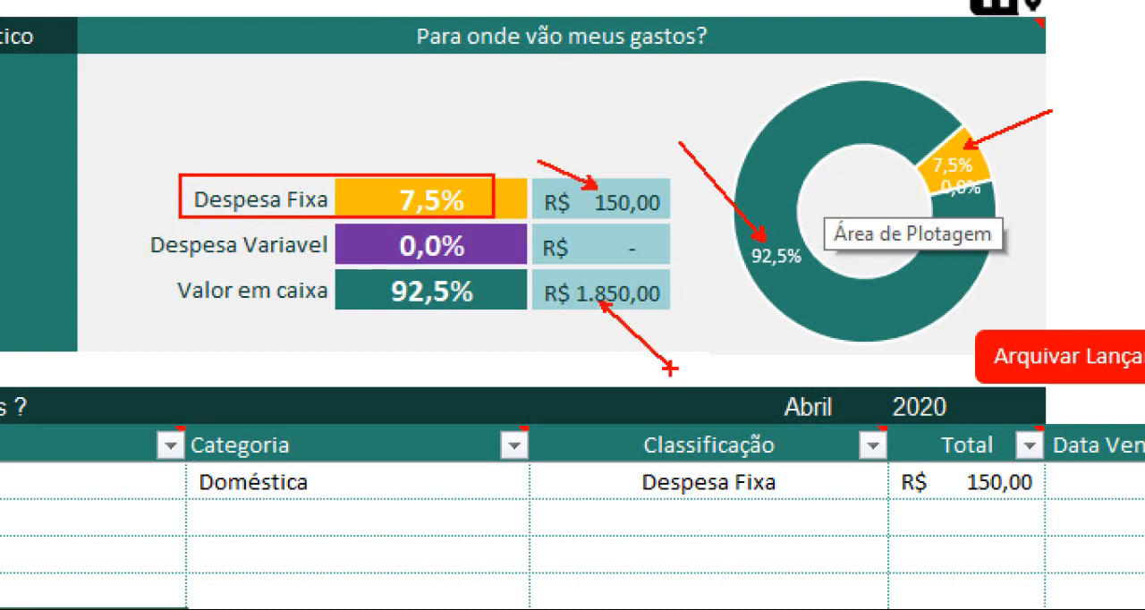
key("Escape")
Step: Start a second expense entry with today's date, 03/05/2020, and the description "fatura de cartao marisa"
left_click(193, 343)
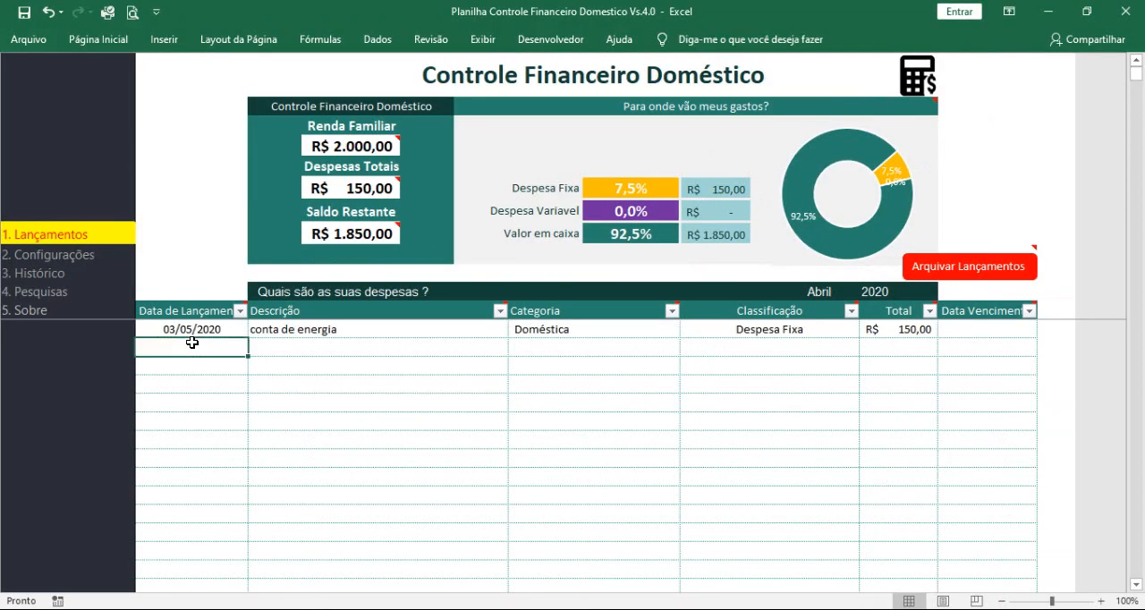
key("ctrl+;")
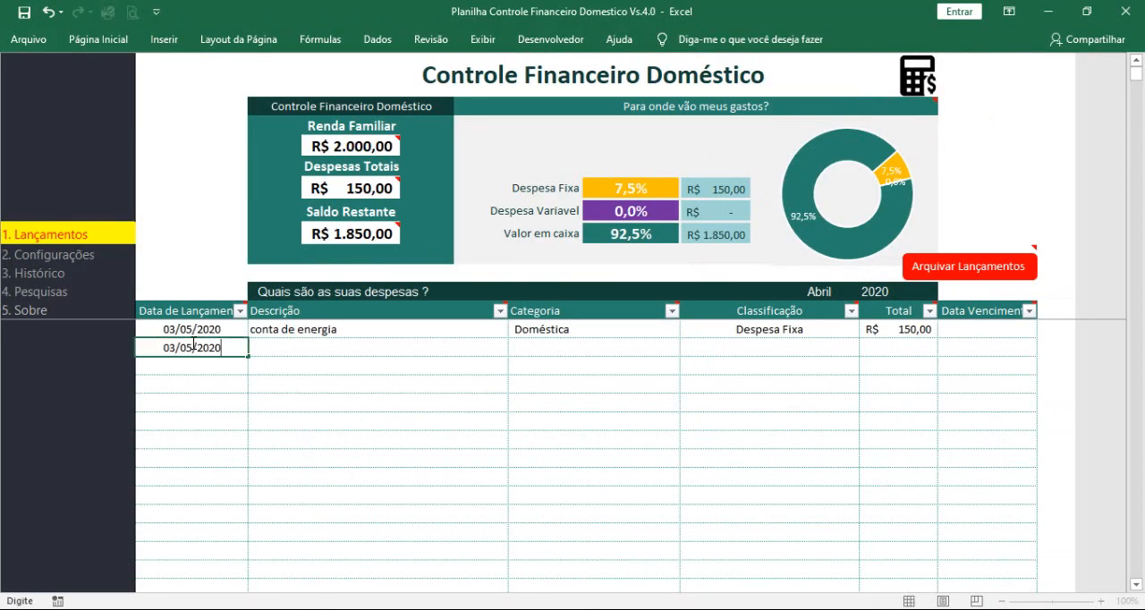
key("Tab")
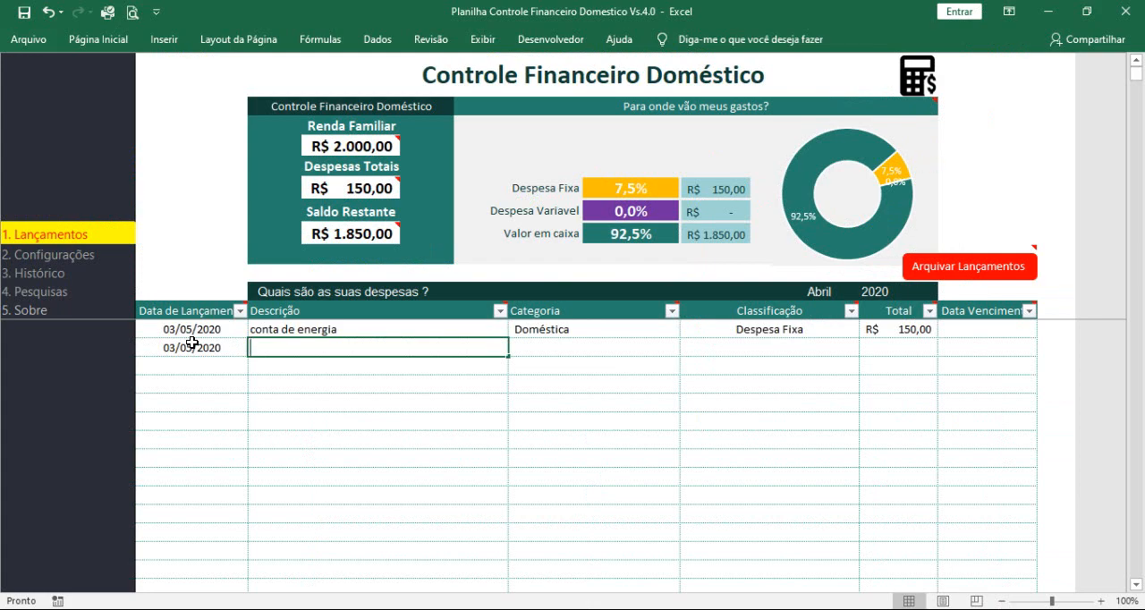
type("fatura de car")
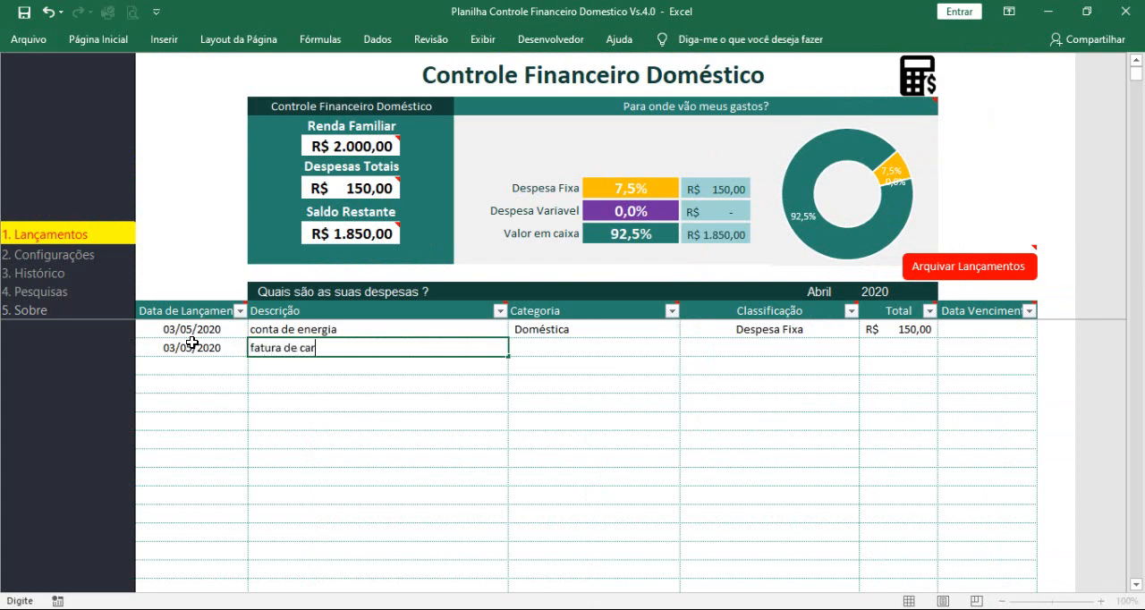
type("ta")
type("o marisa")
key("Tab")
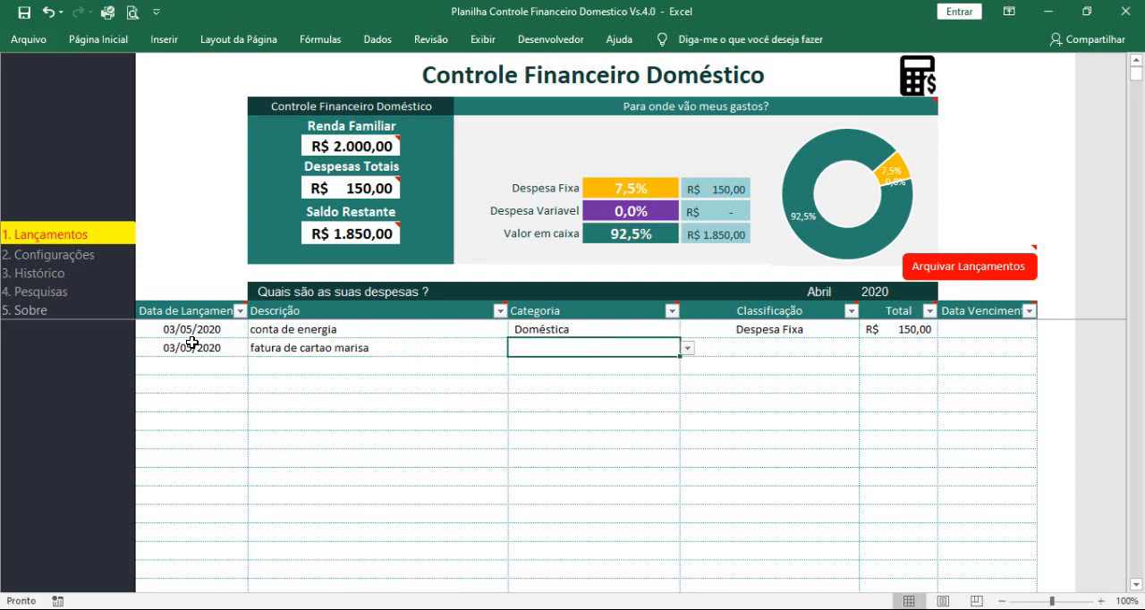
Step: Assign the "fatura de cartao marisa" expense to the Empréstimo category and classify it as Despesa Variavel
left_click(686, 349)
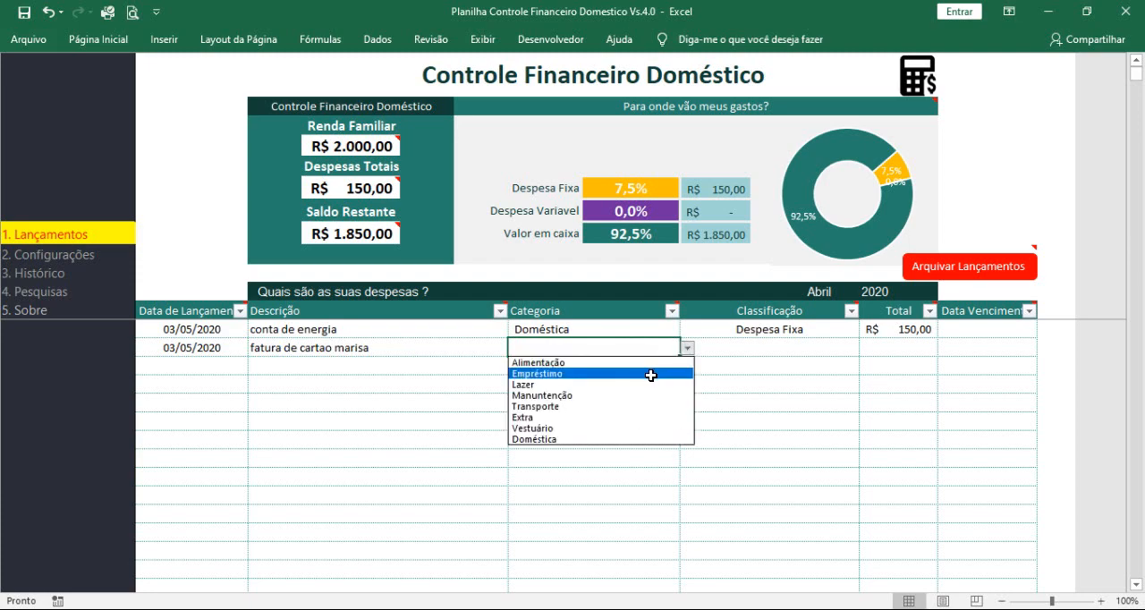
left_click(651, 374)
left_click(790, 349)
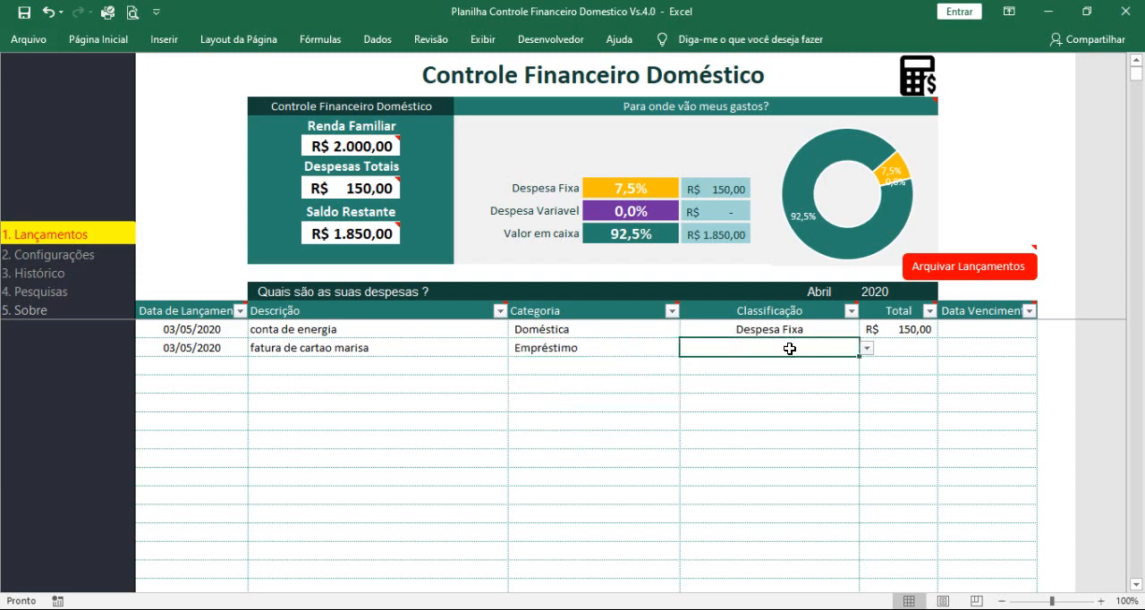
left_click(866, 349)
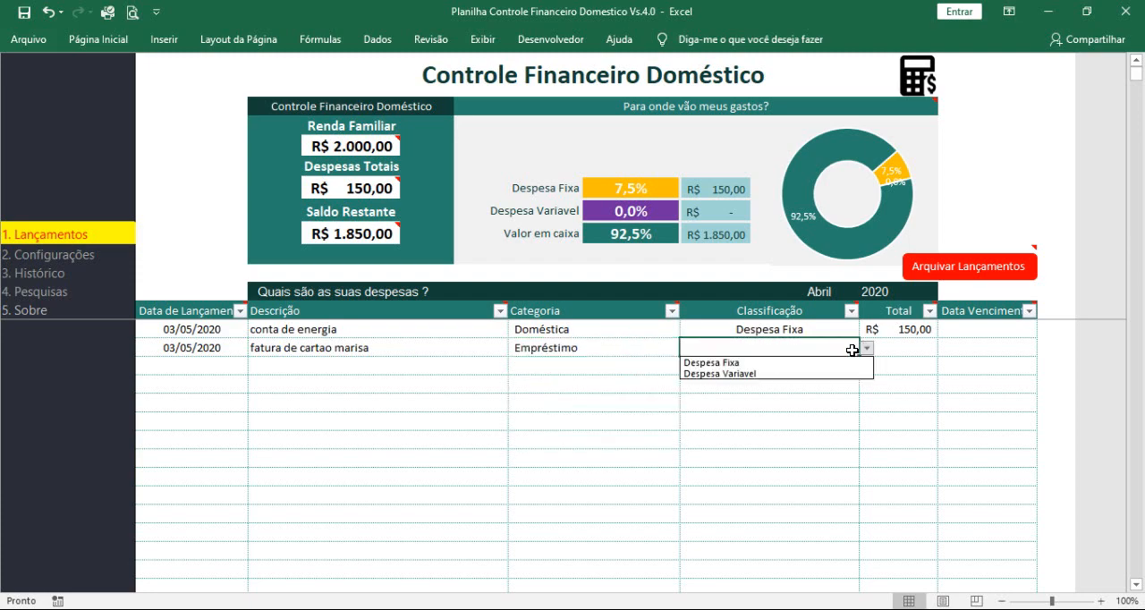
left_click(813, 371)
Step: Set the "fatura de cartao marisa" total to 170 and review the Despesa Variavel and Valor em caixa rows
left_click(900, 347)
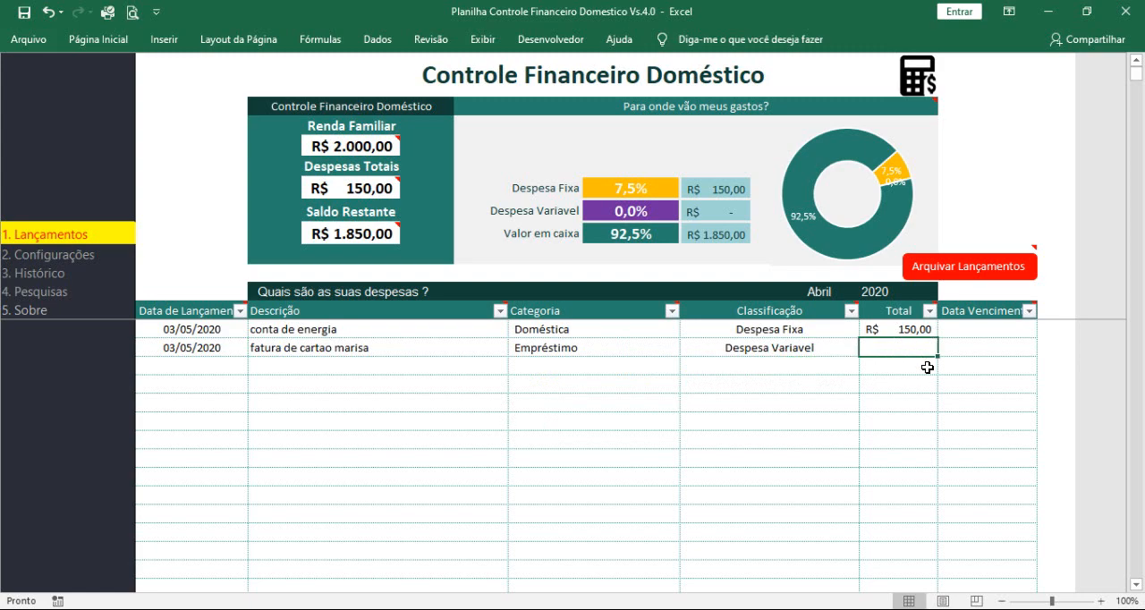
type("170")
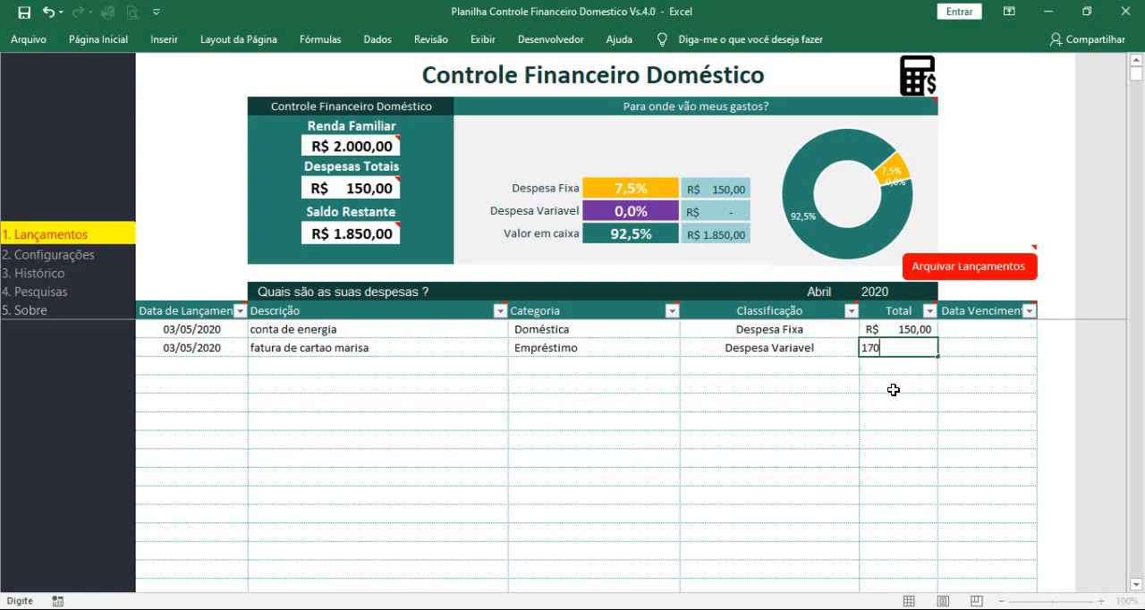
left_click(892, 388)
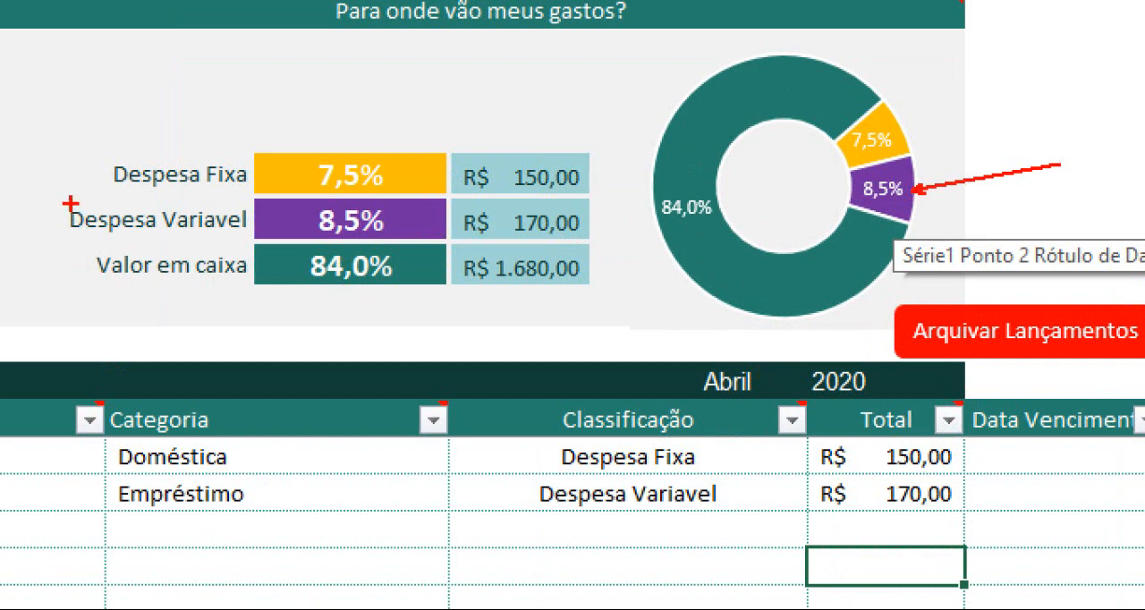
mouse_move(54, 197)
left_mouse_down()
mouse_move(595, 255)
mouse_move(595, 243)
left_mouse_up()
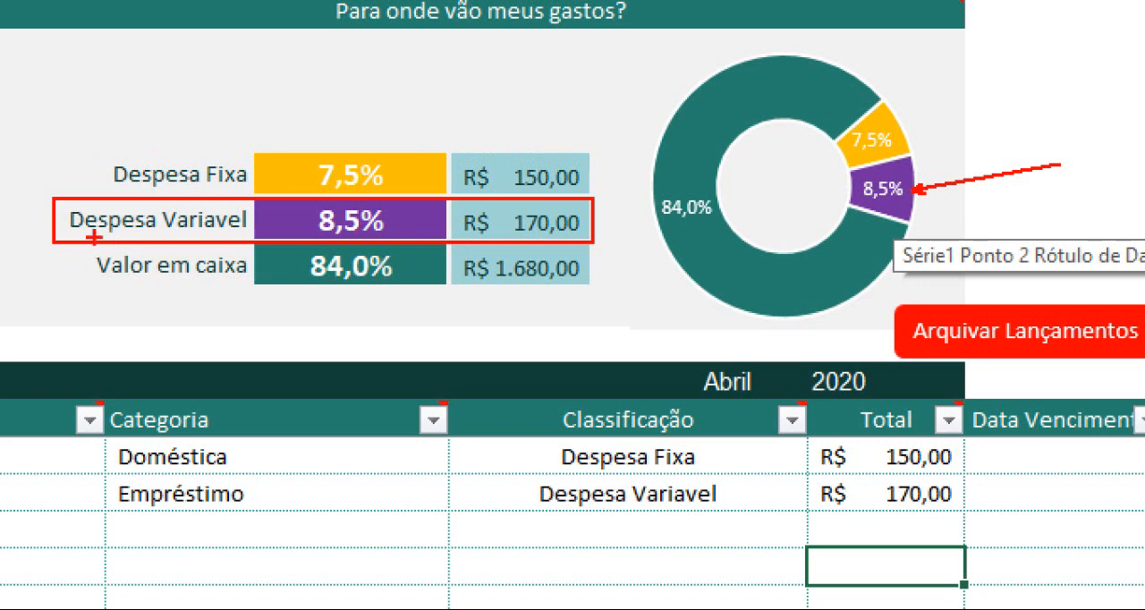
mouse_move(83, 253)
left_mouse_down()
mouse_move(619, 309)
mouse_move(617, 300)
left_mouse_up()
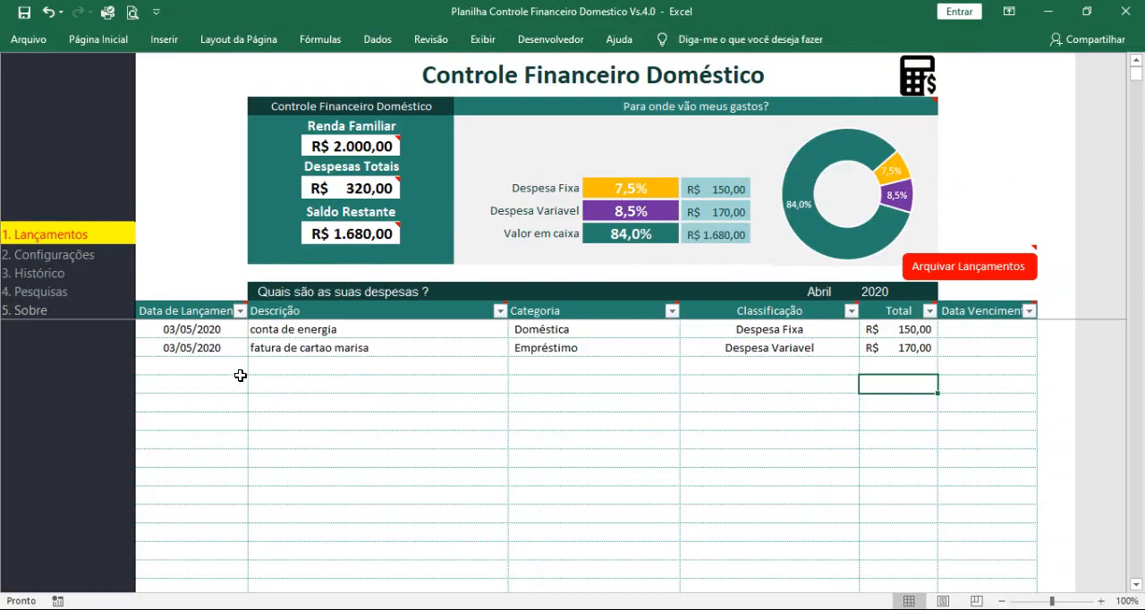
Step: Start a third expense entry with today's date, 03/05/2020, and the description "sky"
left_click(214, 372)
key("ctrl+semicolon")
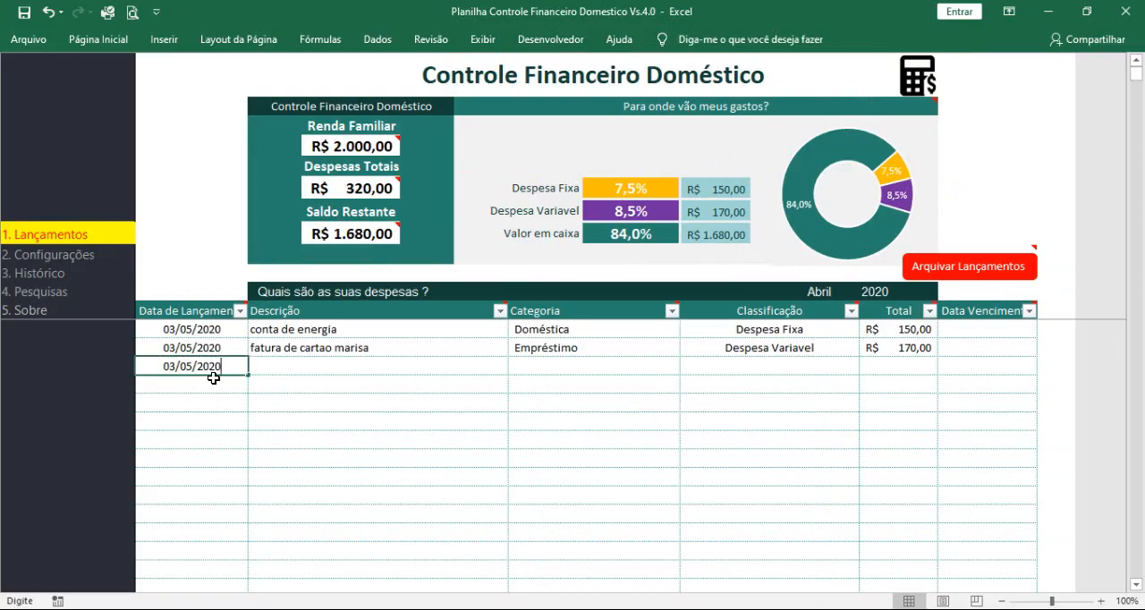
left_click(288, 369)
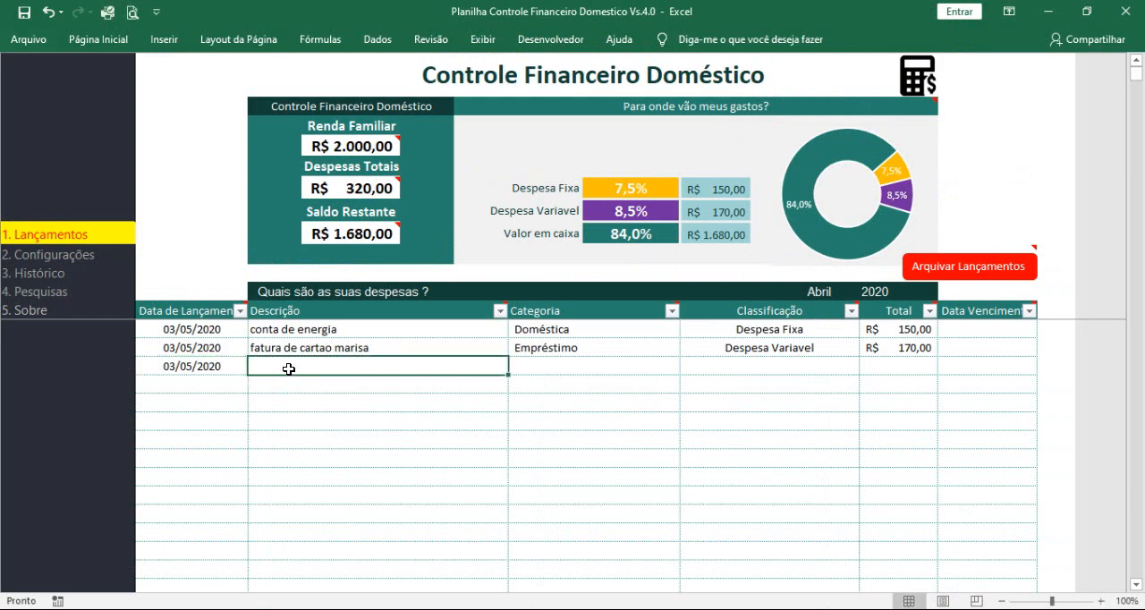
type("sky")
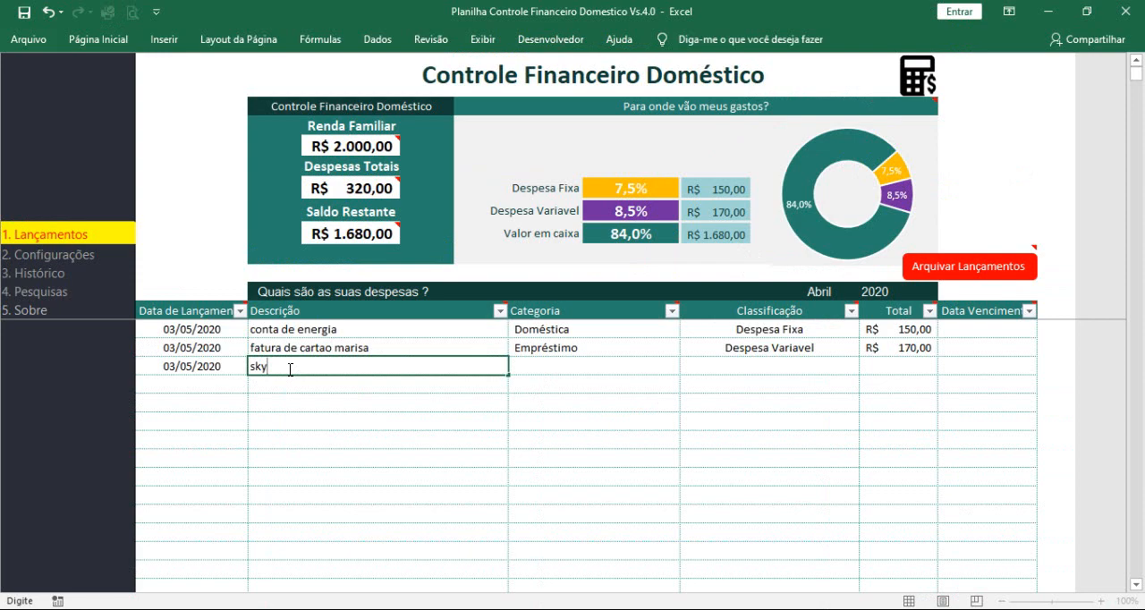
key("Tab")
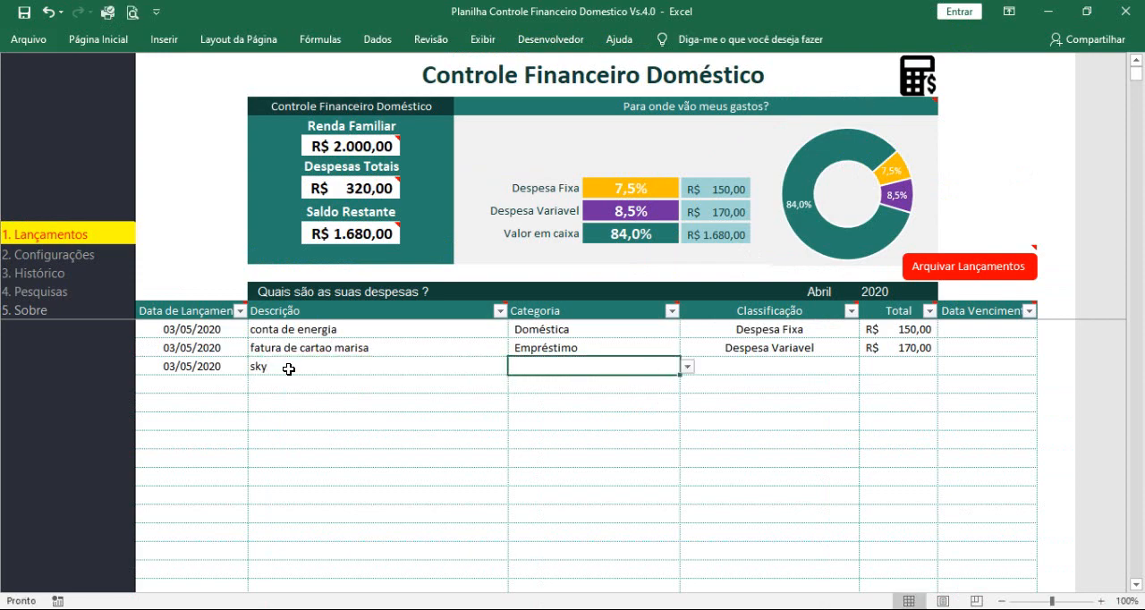
Step: Assign the "sky" expense to the Doméstica category and classify it as Despesa Fixa
left_click(686, 367)
left_click(636, 458)
left_click(739, 365)
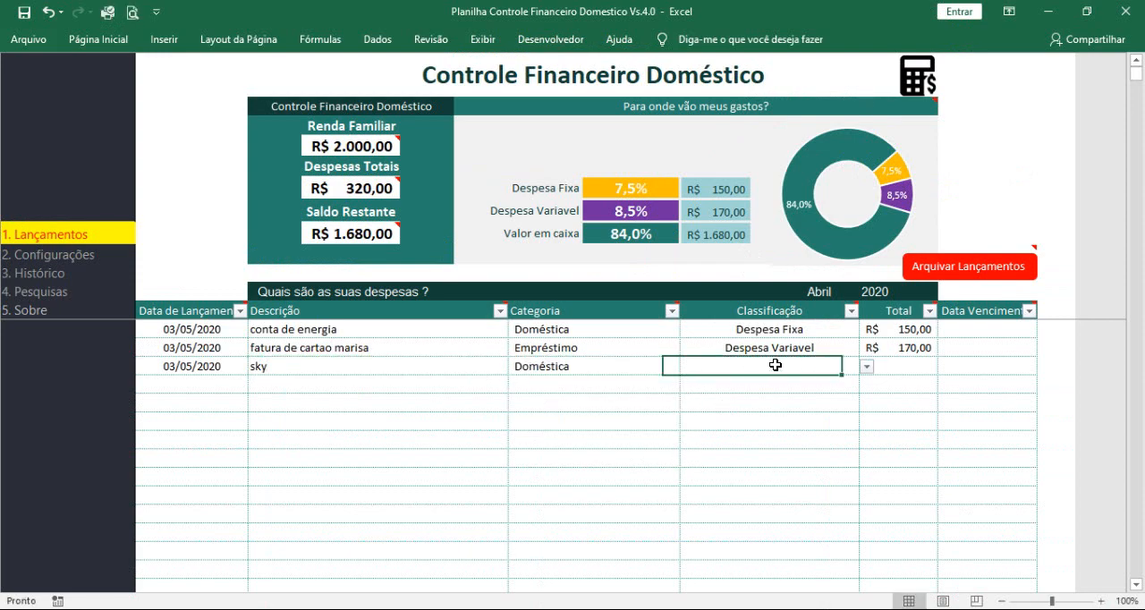
left_click(865, 367)
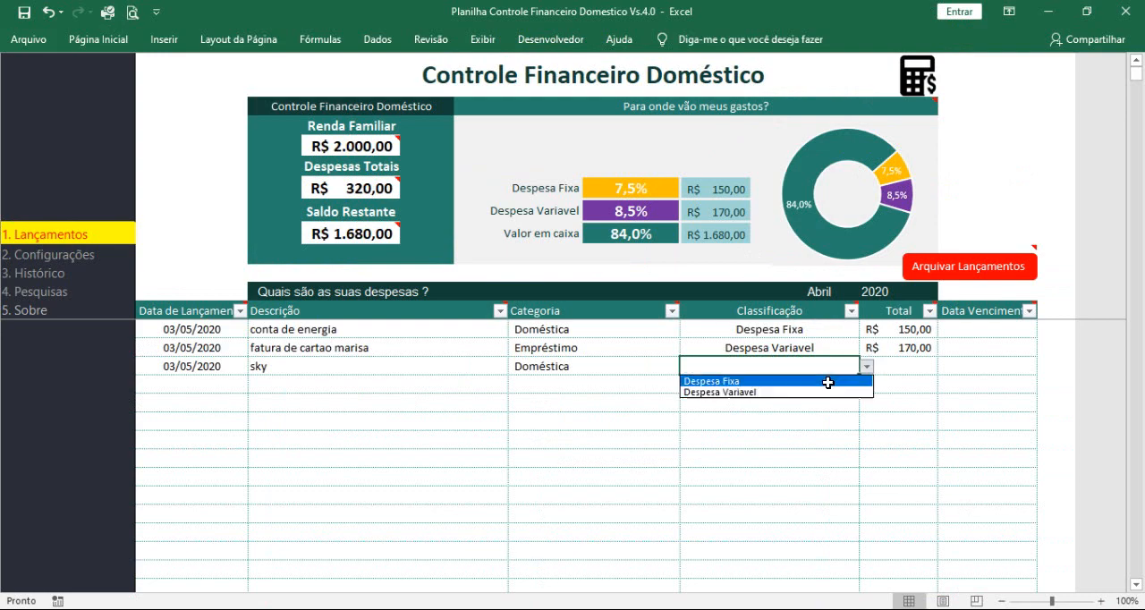
left_click(828, 382)
Step: Set the total of the "sky" expense to 69,90
left_click(900, 370)
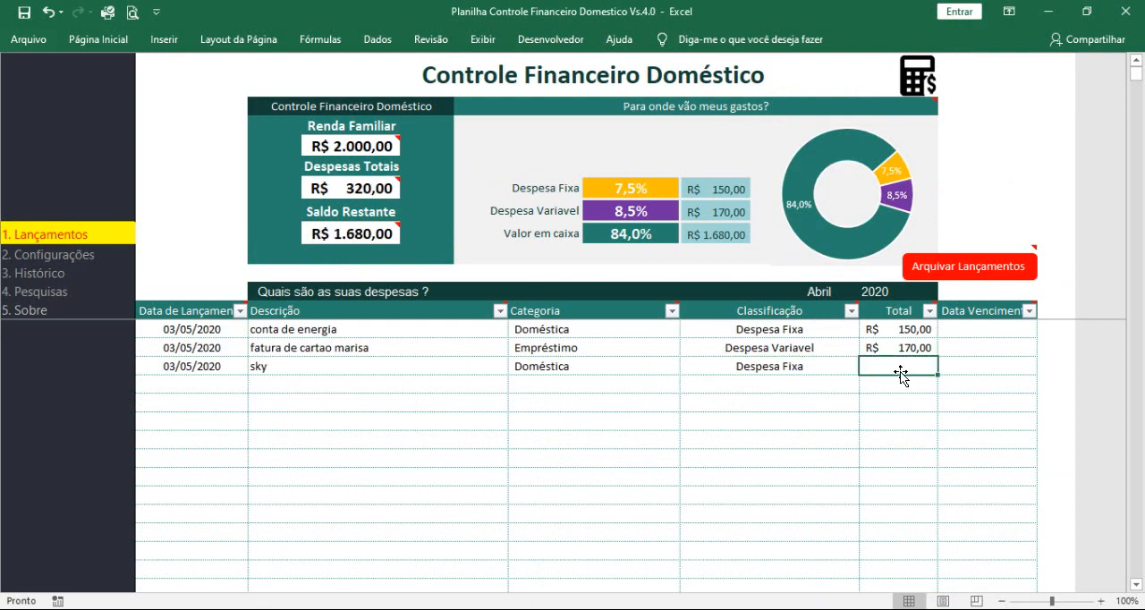
type("69,90")
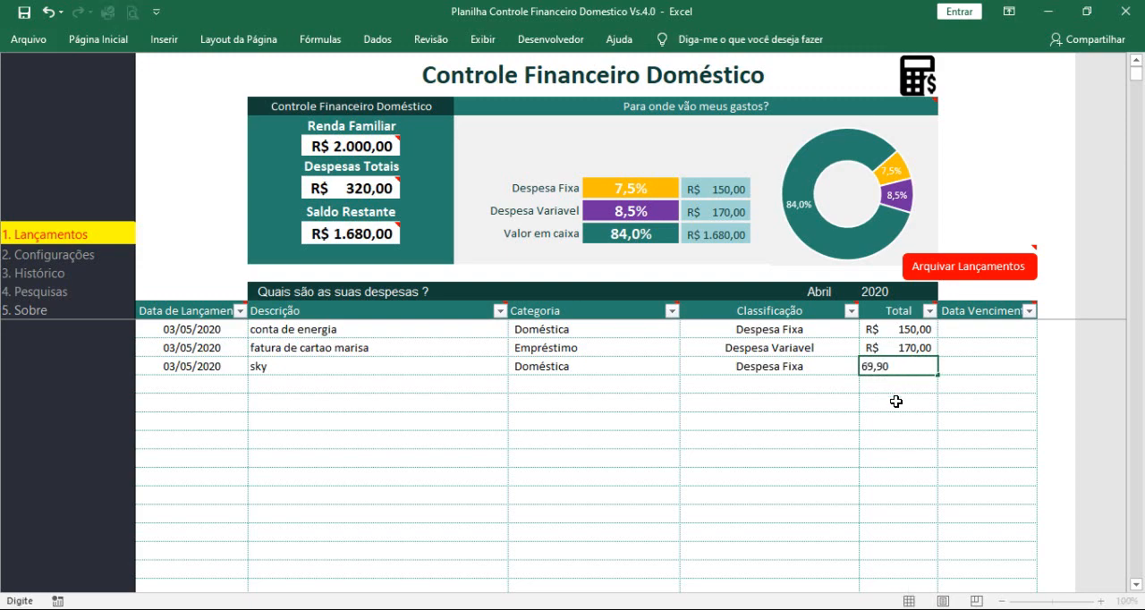
left_click(896, 401)
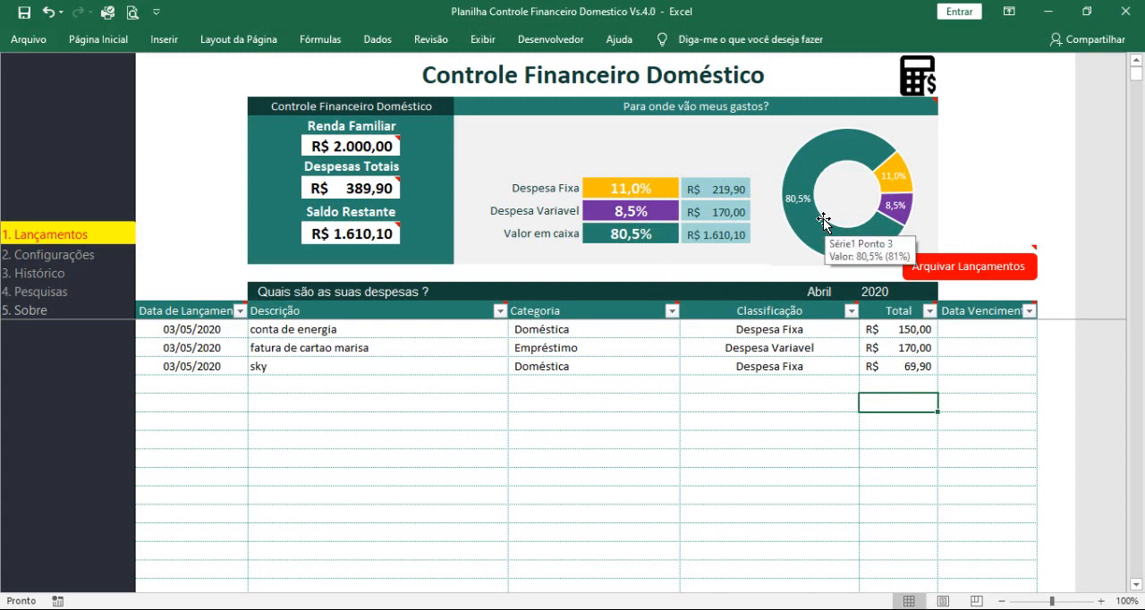
Step: Start a fourth expense entry with today's date, 03/05/2020, and the description "aluguel"
left_click(224, 385)
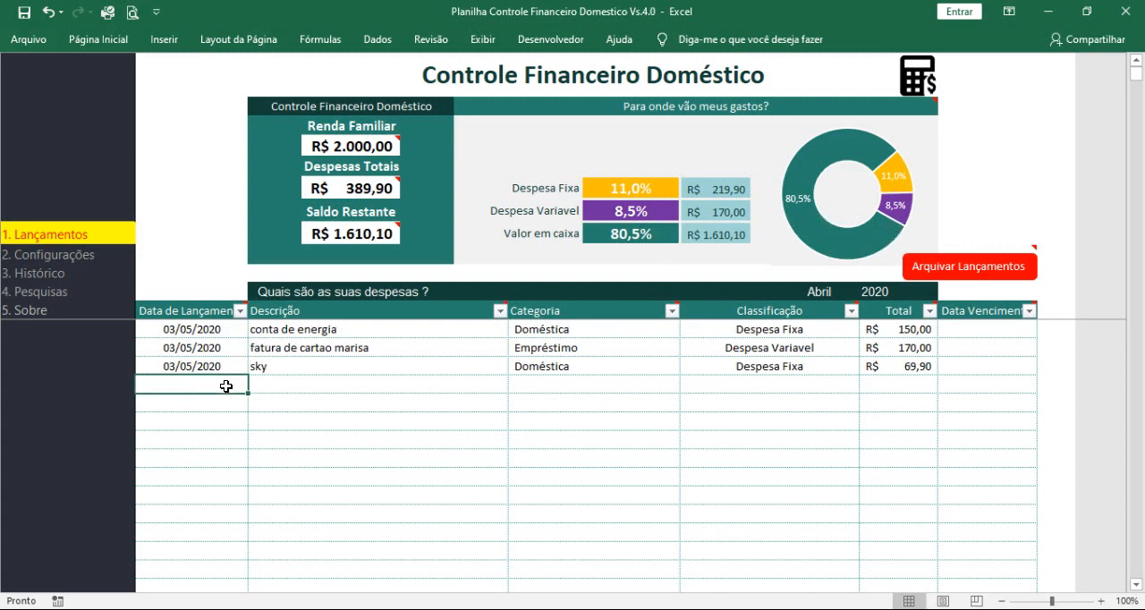
key("ctrl+semicolon")
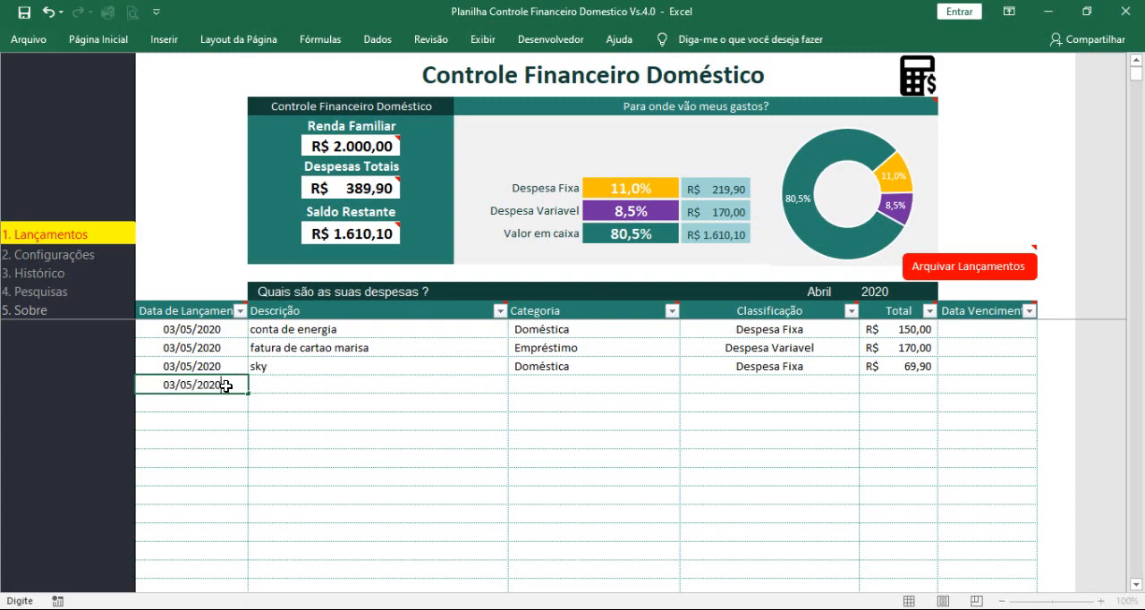
key("Tab")
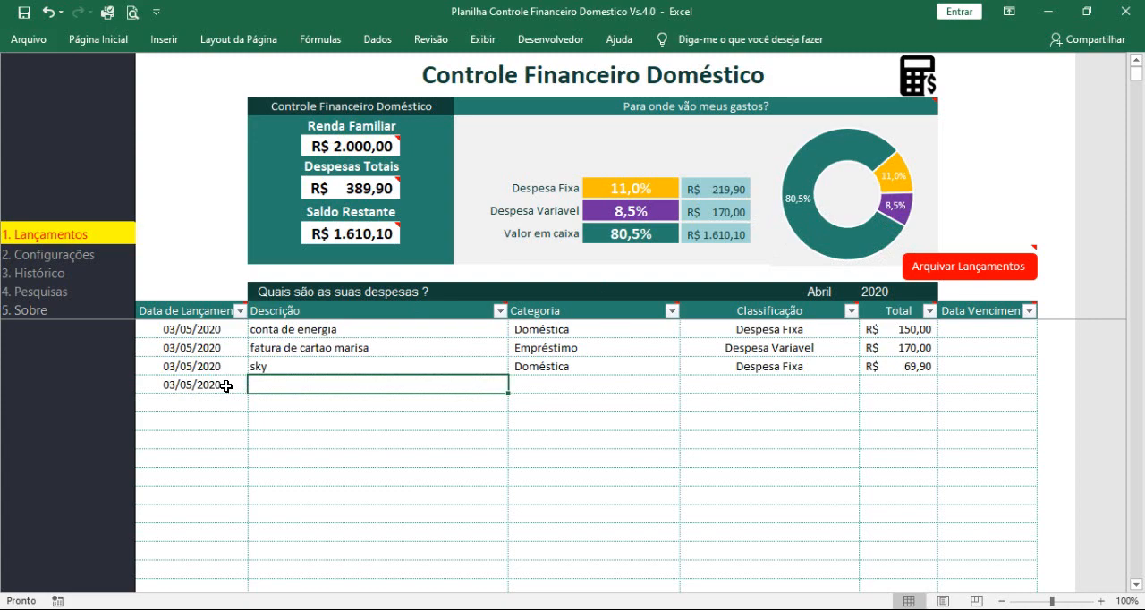
type("alugue")
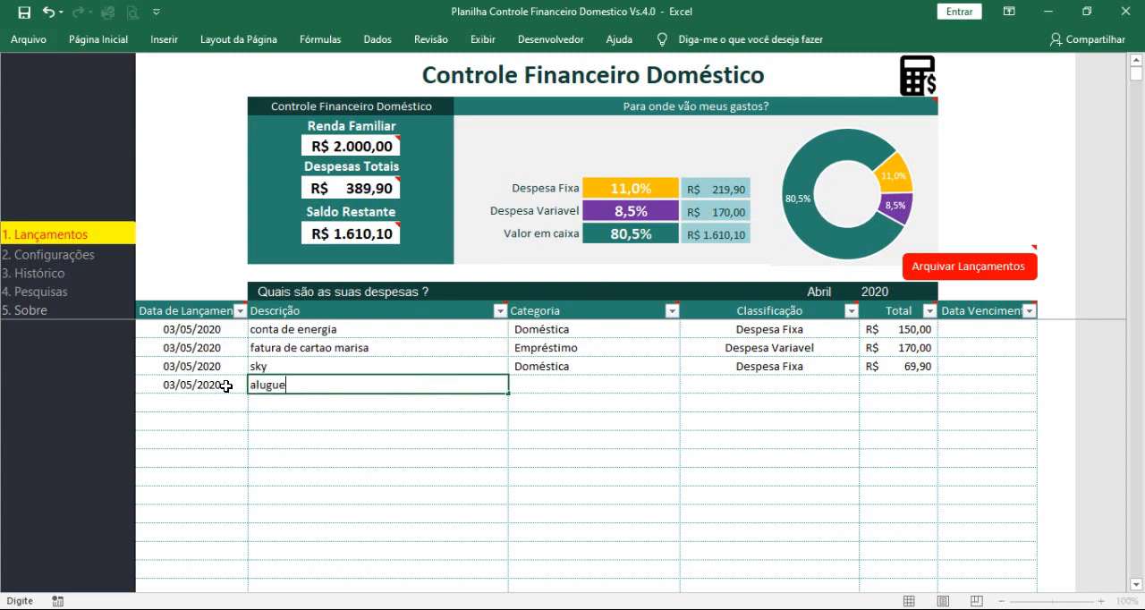
type("l")
key("Tab")
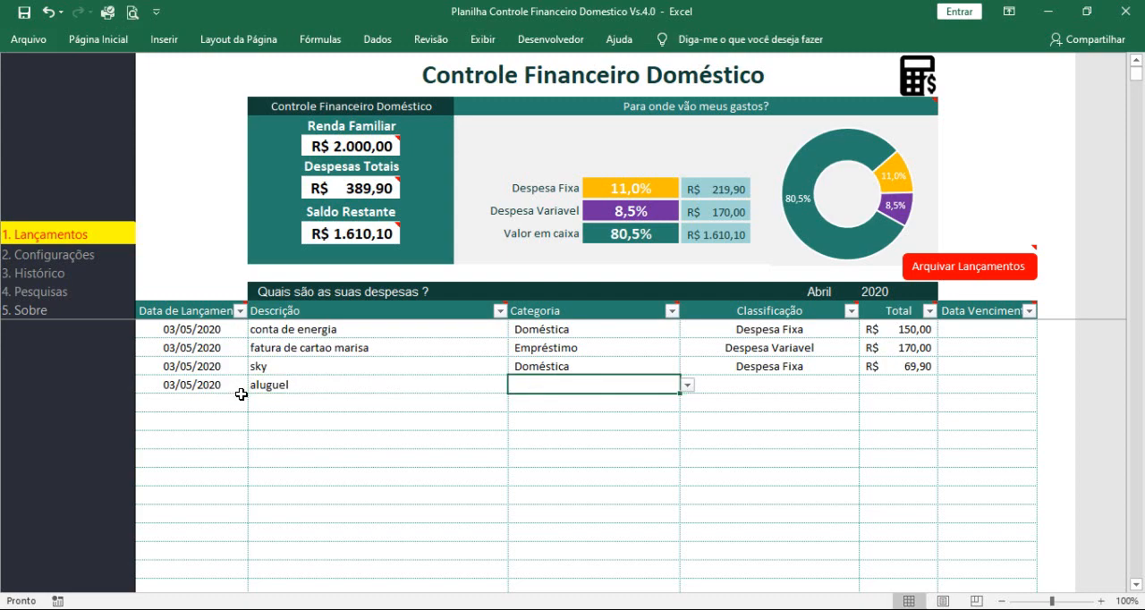
Step: Assign the "aluguel" expense to the Doméstica category and classify it as Despesa Fixa
left_click(686, 386)
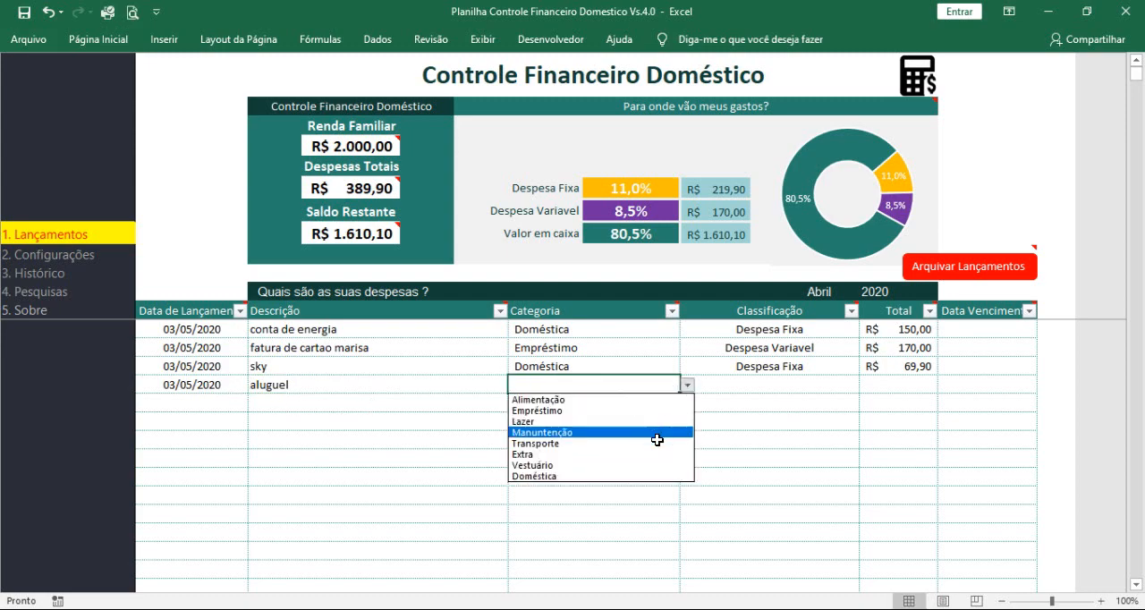
left_click(663, 474)
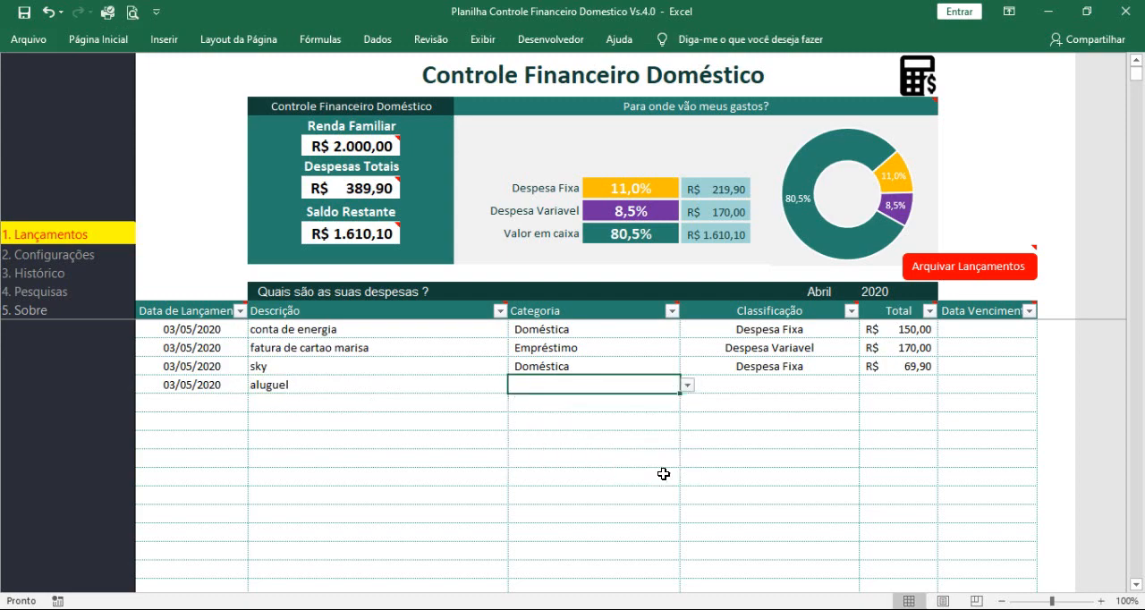
left_click(774, 389)
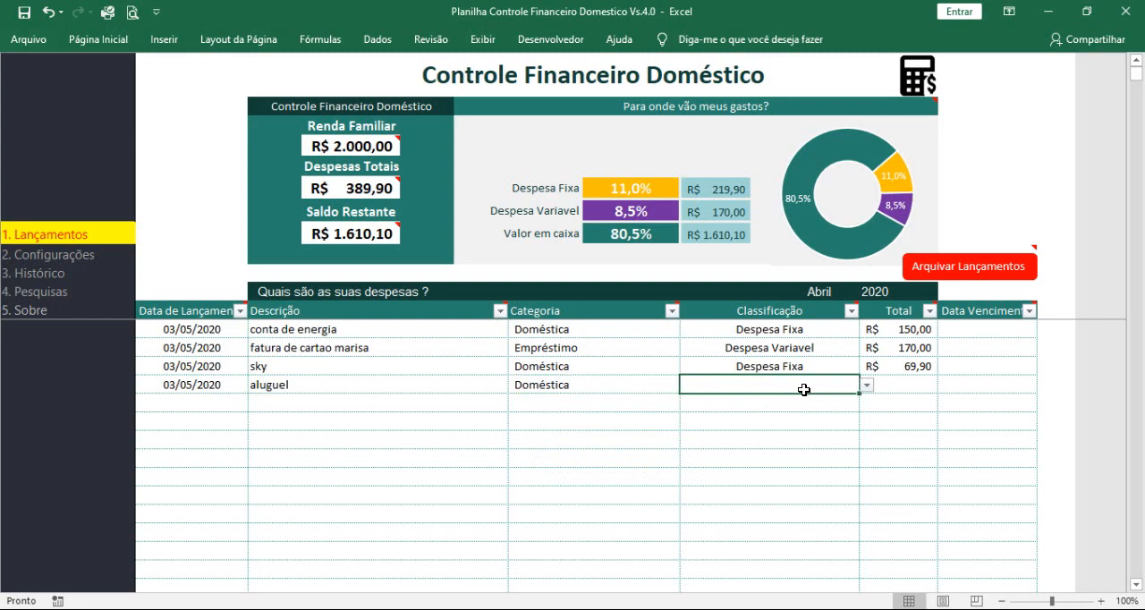
left_click(866, 385)
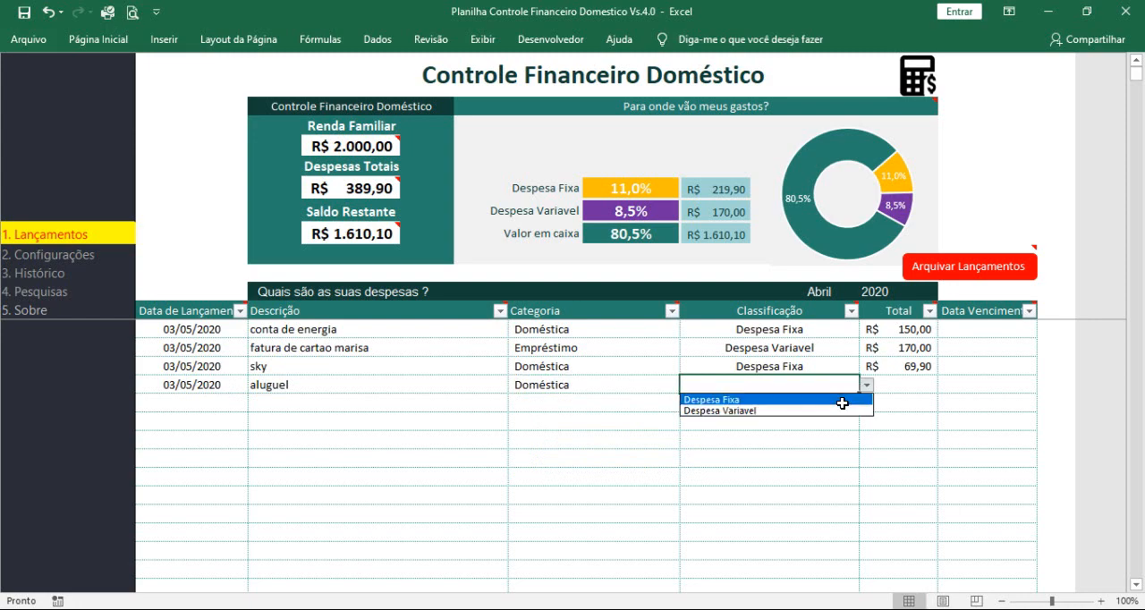
left_click(841, 399)
Step: Set the total of the "aluguel" expense to 500 and check the remaining balance
left_click(906, 386)
type("50")
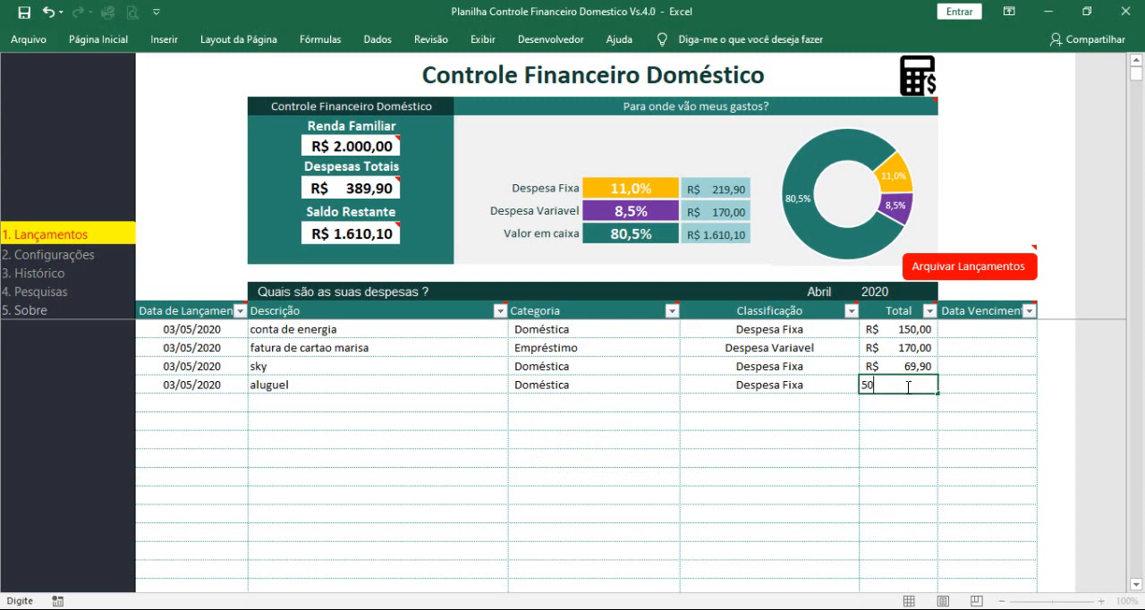
type("0")
left_click(894, 442)
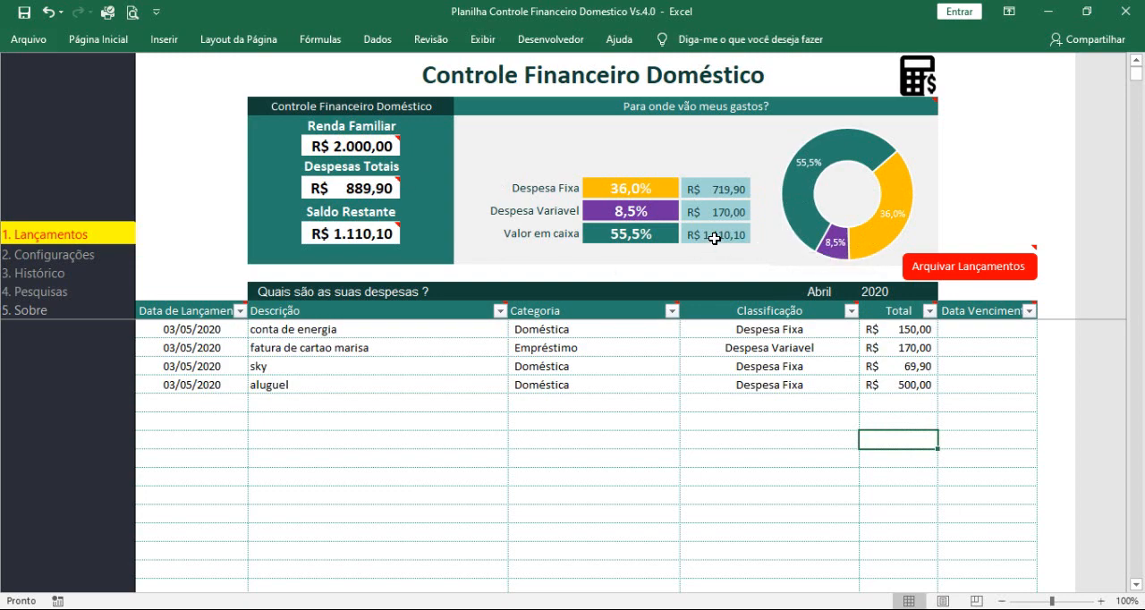
left_click(351, 234)
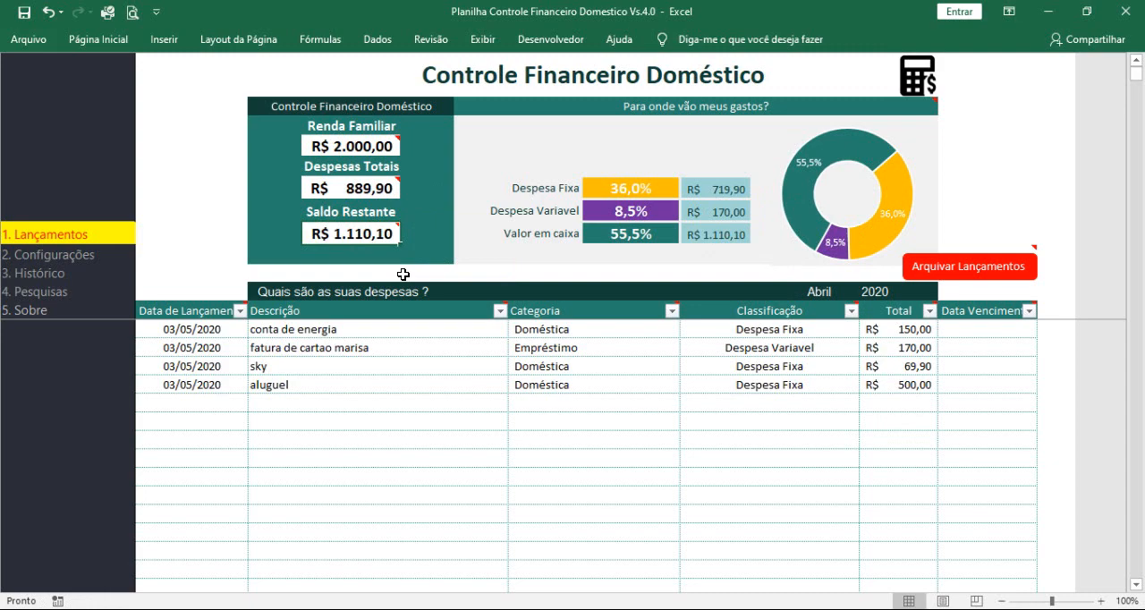
Step: Start a fifth expense entry with today's date, 03/05/2020, and the description "super mercado"
left_click(294, 401)
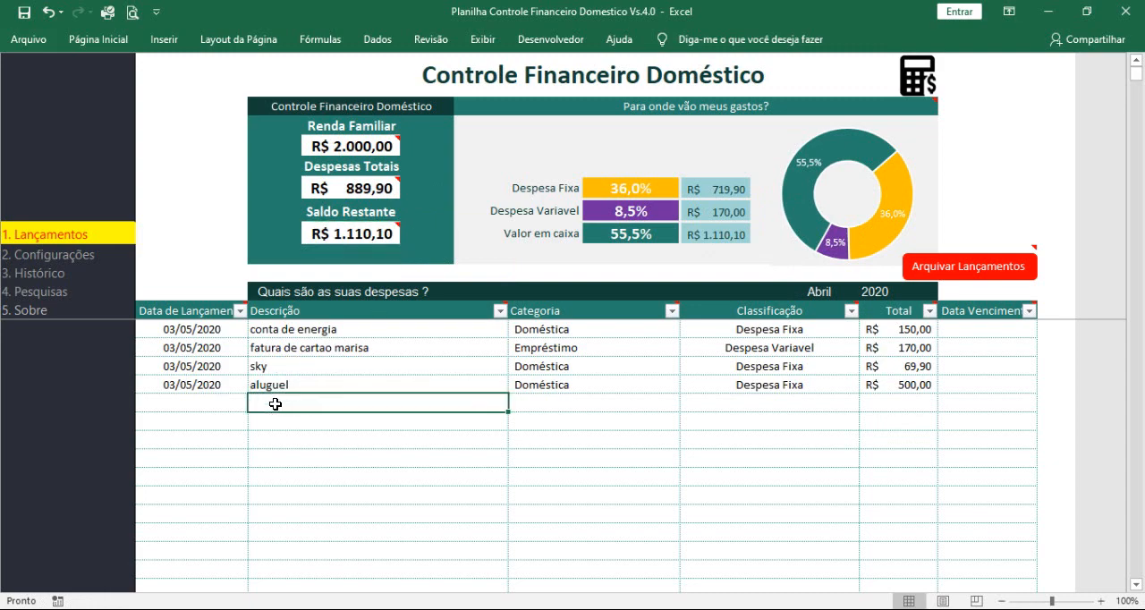
left_click(222, 405)
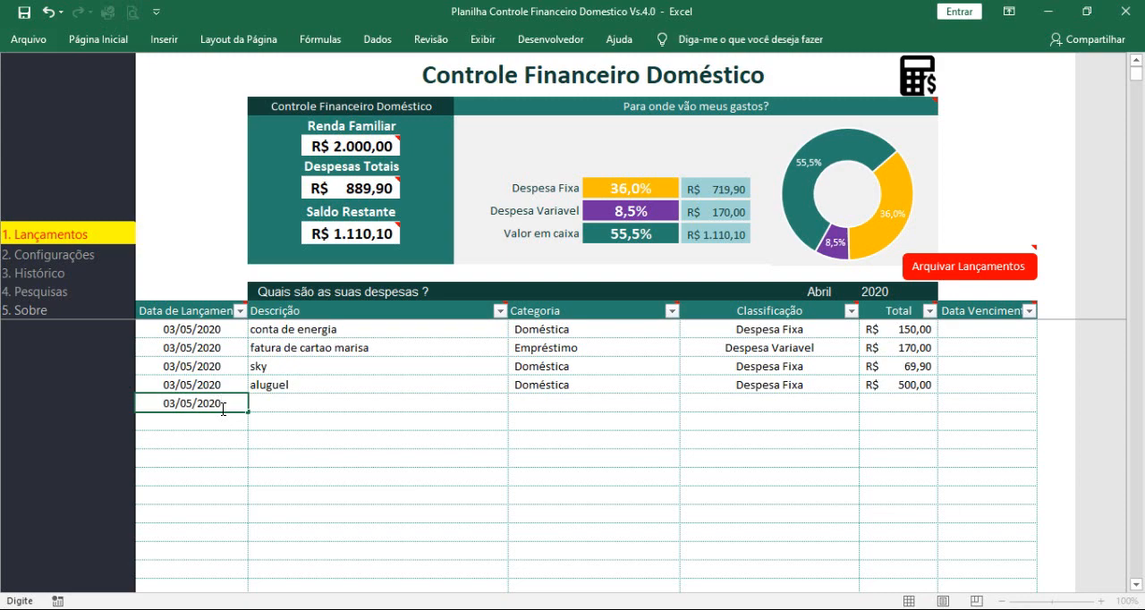
key("Tab")
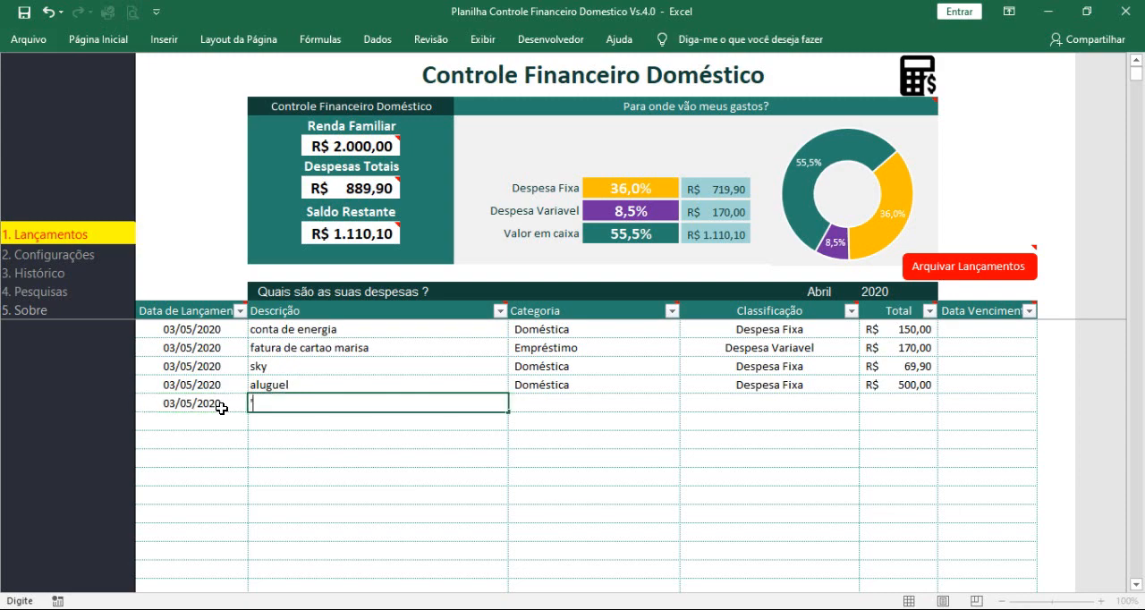
left_click_drag(257, 404, 234, 399)
type("u")
type("s")
type("per")
type(" mercado")
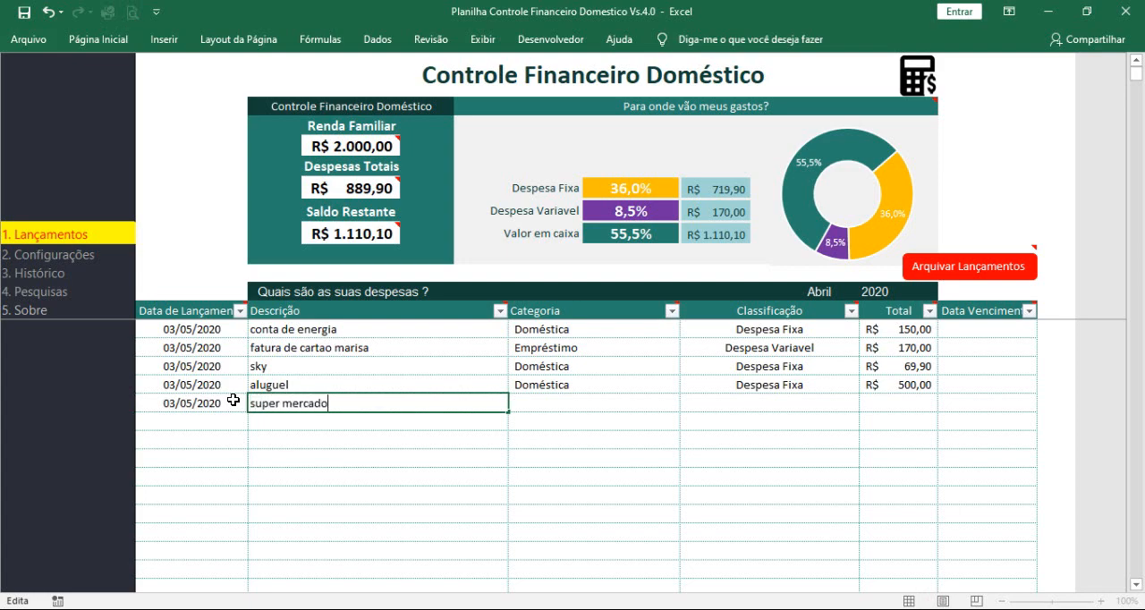
key("Tab")
Step: Assign the "super mercado" expense to the Alimentação category and classify it as Despesa Fixa
left_click(686, 404)
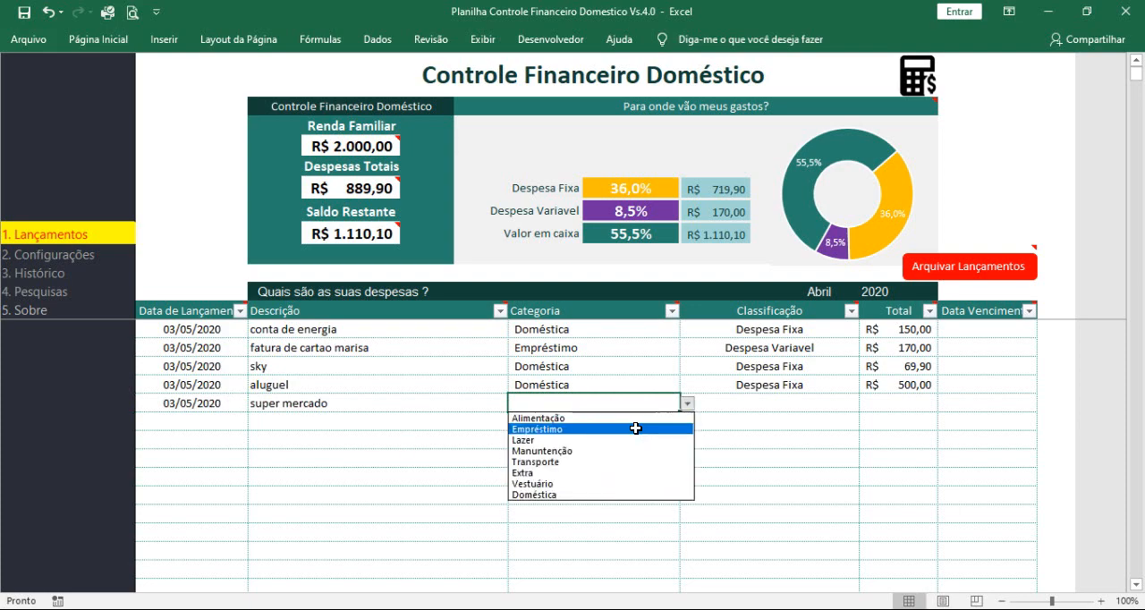
left_click(619, 418)
left_click(806, 404)
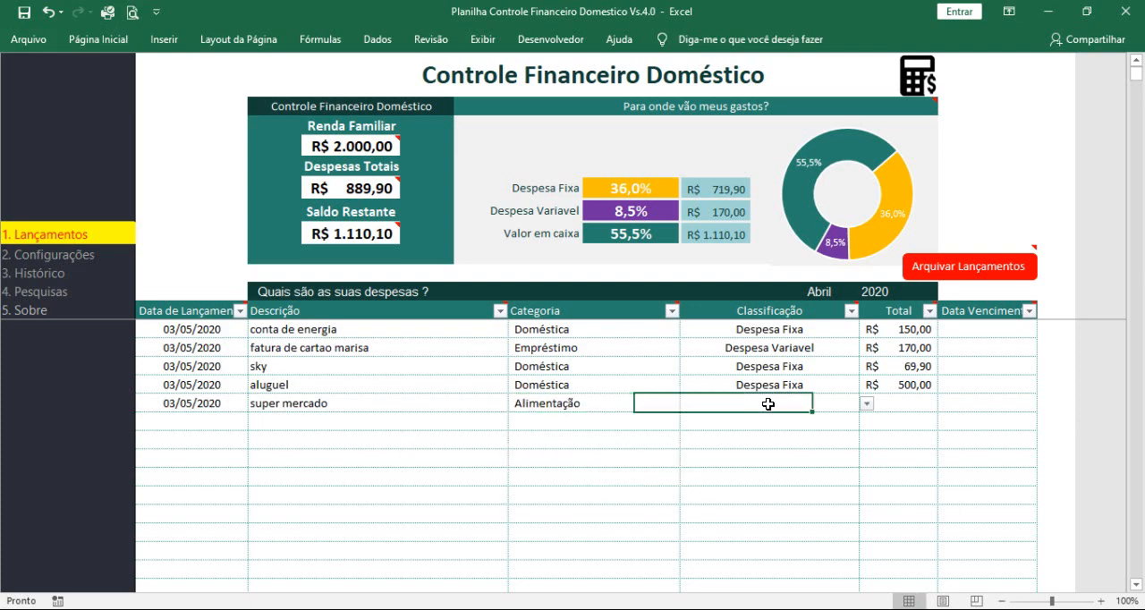
left_click(865, 404)
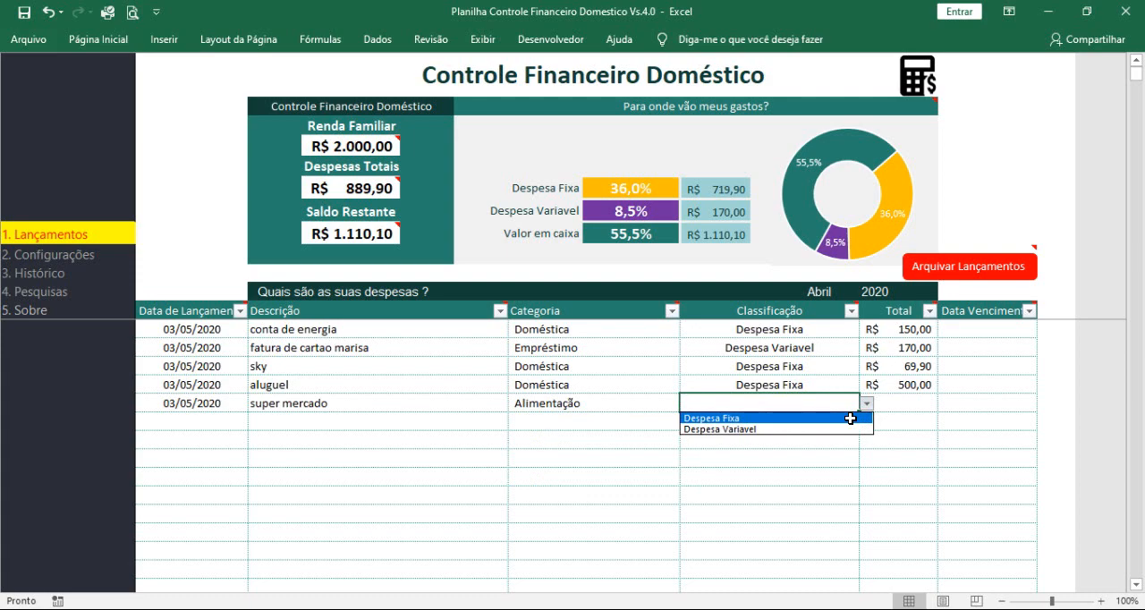
left_click(850, 417)
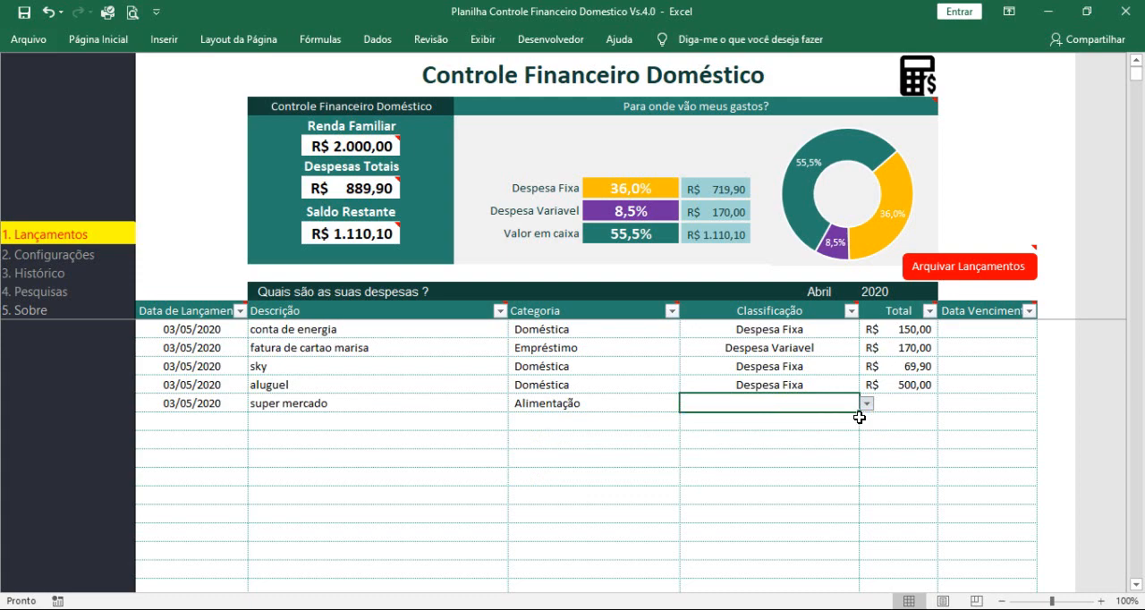
Step: Set the total of the "super mercado" expense to 600 and check the remaining balance
left_click(872, 404)
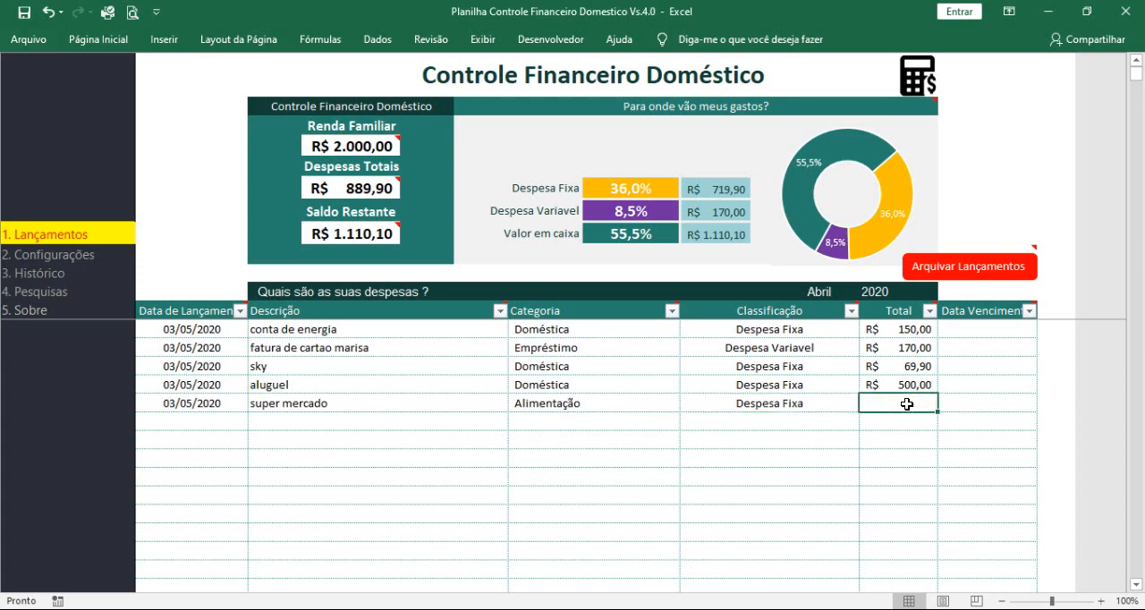
type("600")
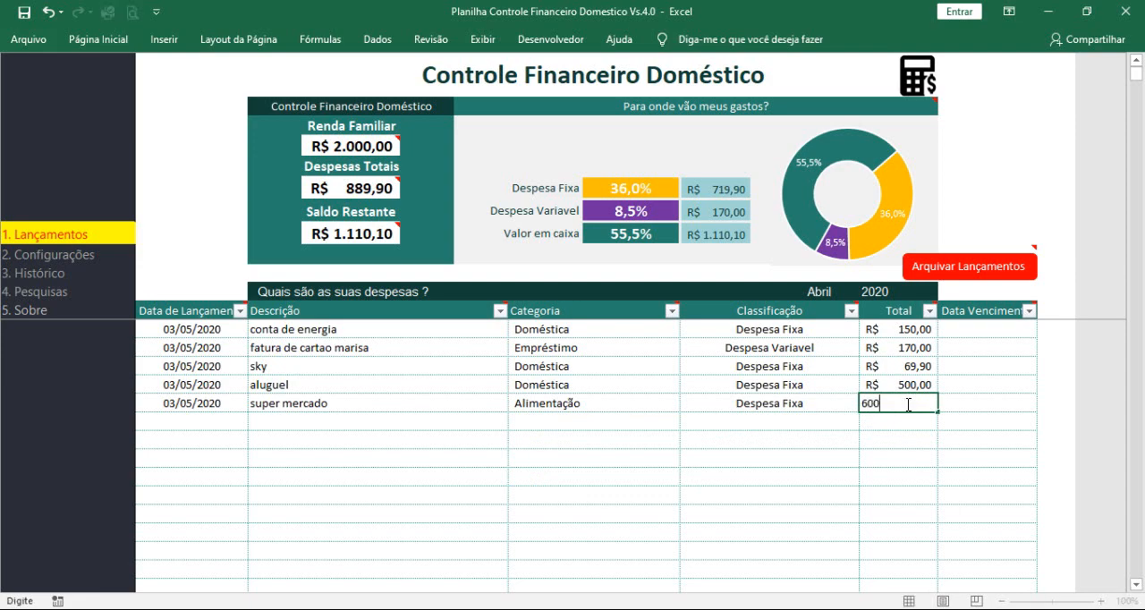
left_click(823, 428)
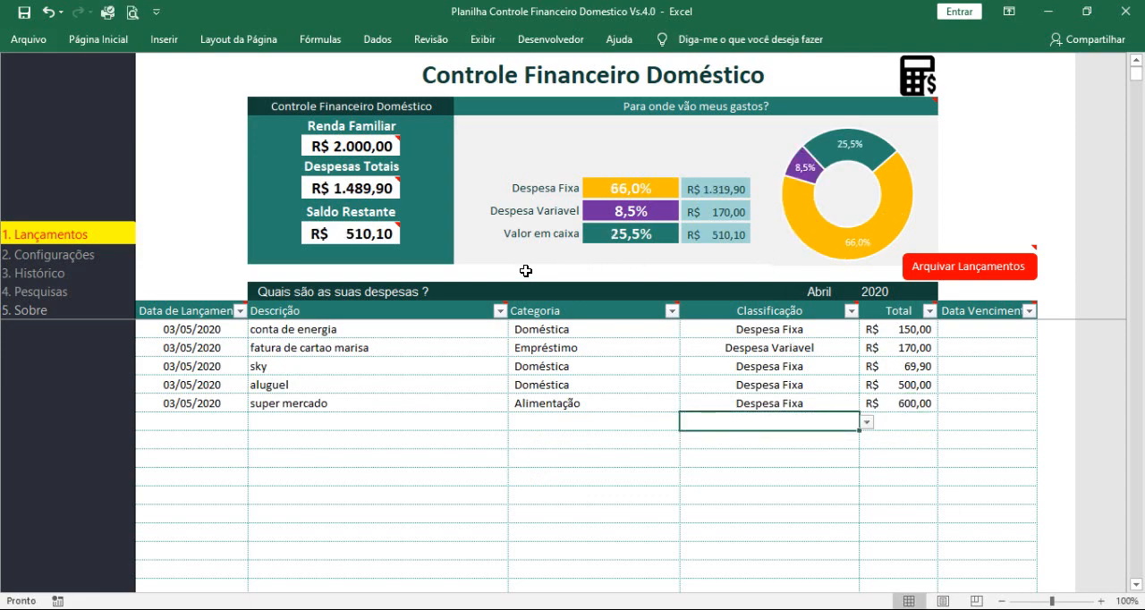
left_click(377, 231)
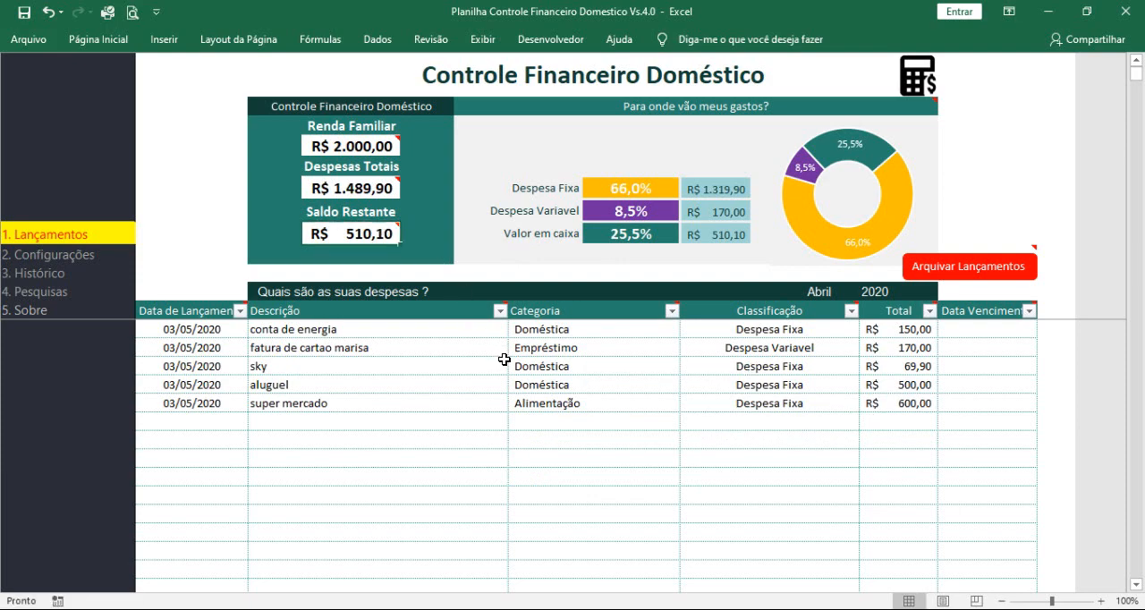
Step: Start a sixth expense entry with today's date, 03/05/2020, and the description "manutenção da casa"
left_click(219, 423)
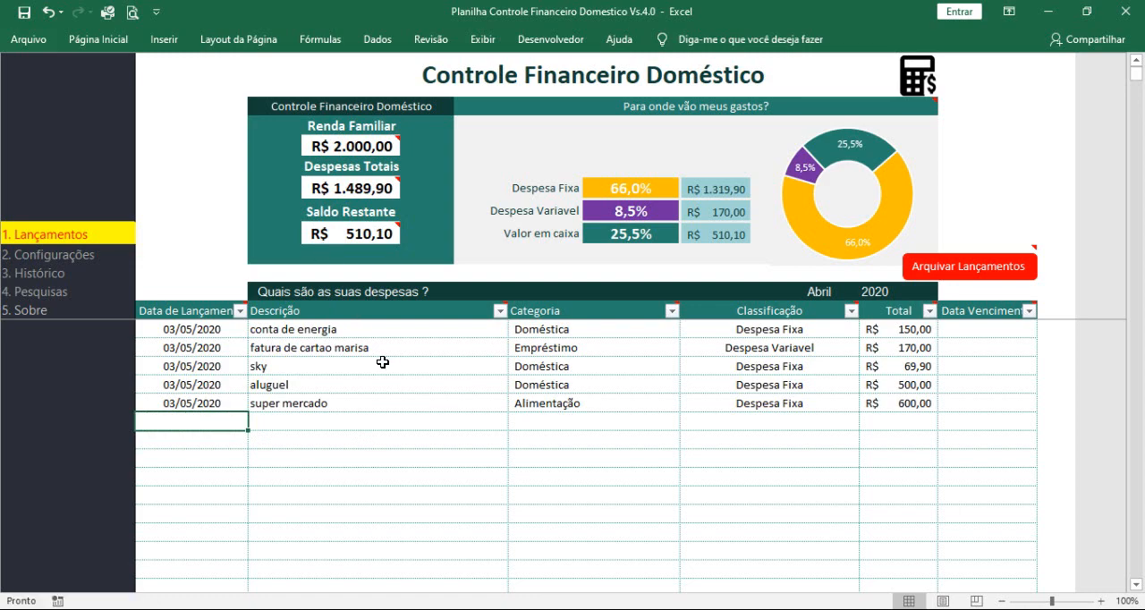
key("ctrl+semicolon")
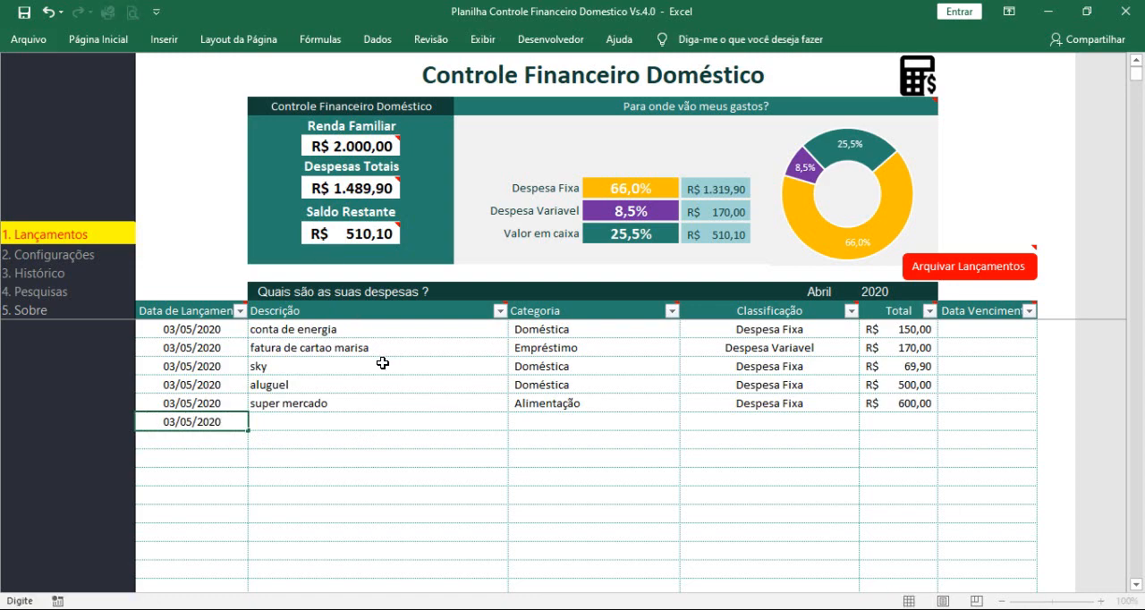
key("Tab")
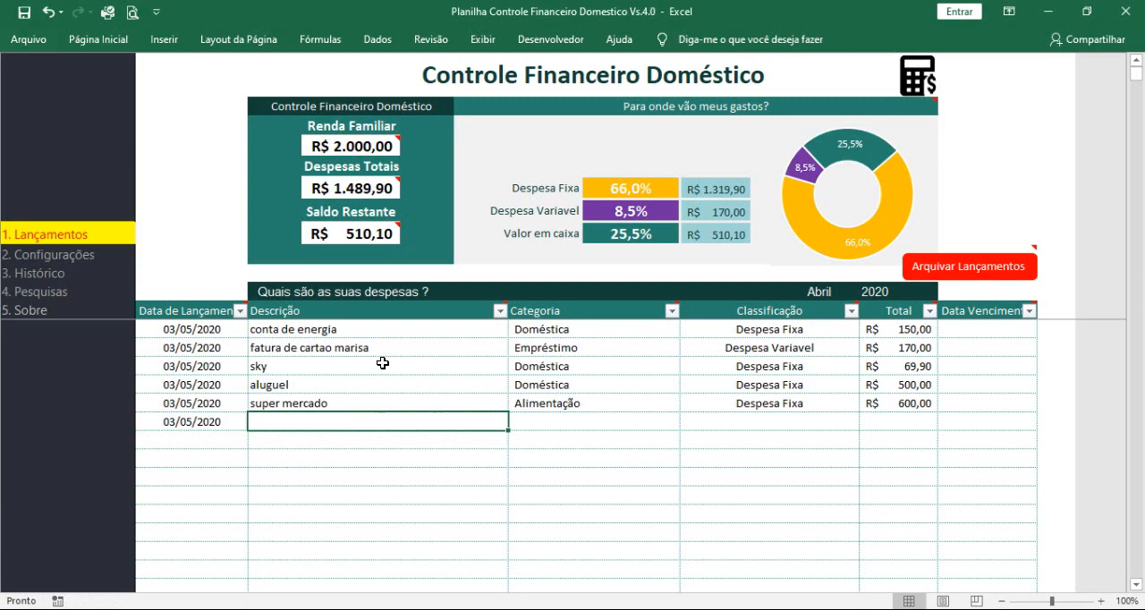
type("manu")
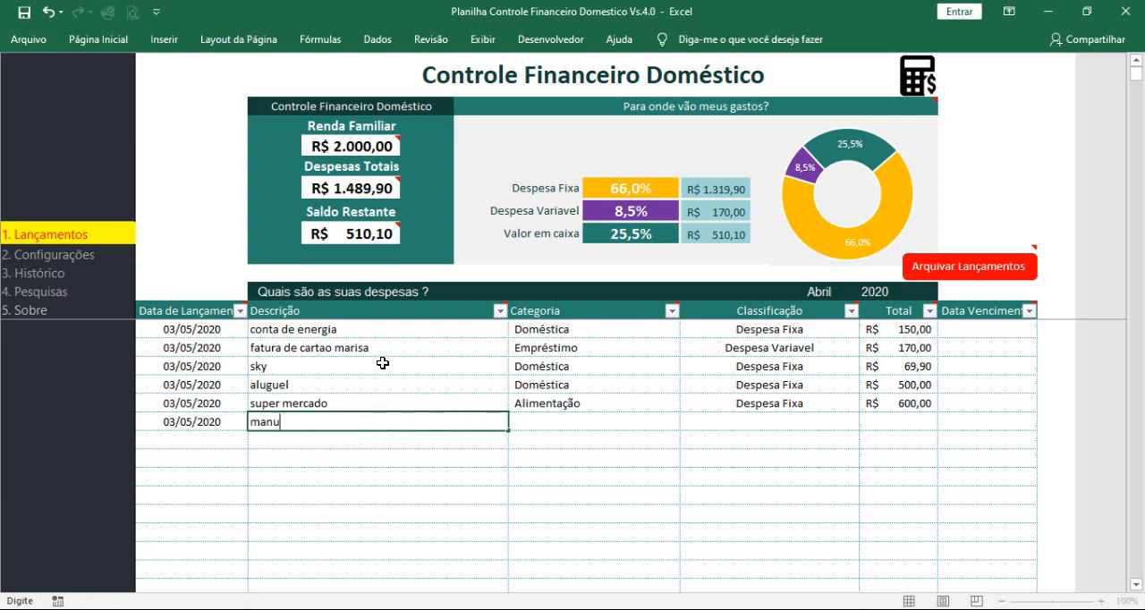
type("tenção da casa")
key("Tab")
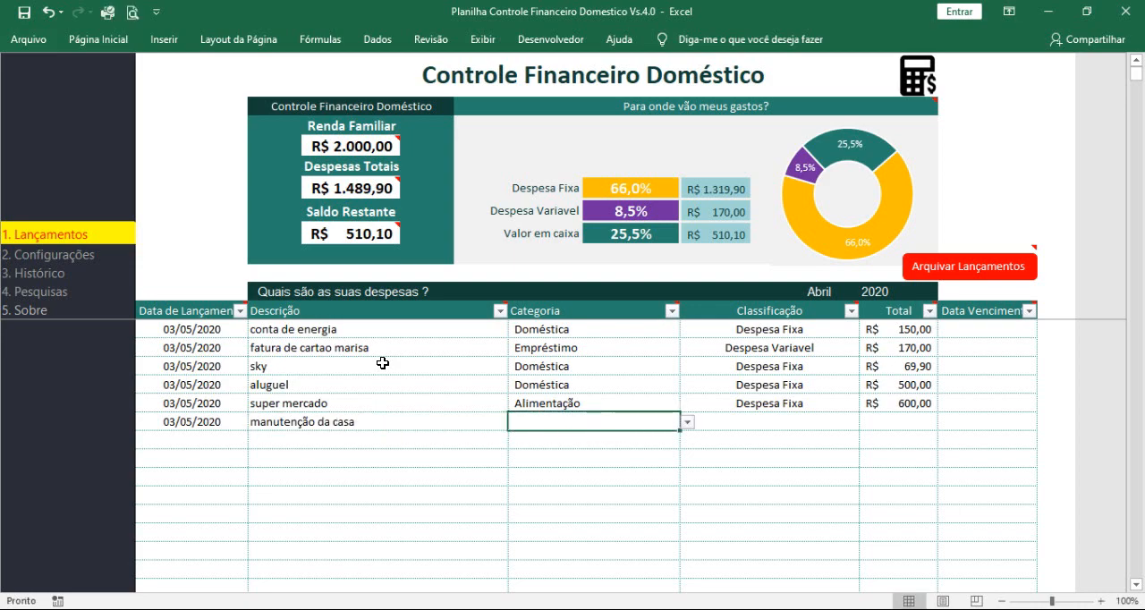
Step: Assign the "manutenção da casa" expense to the Manuntenção category and classify it as Despesa Variavel
left_click(687, 423)
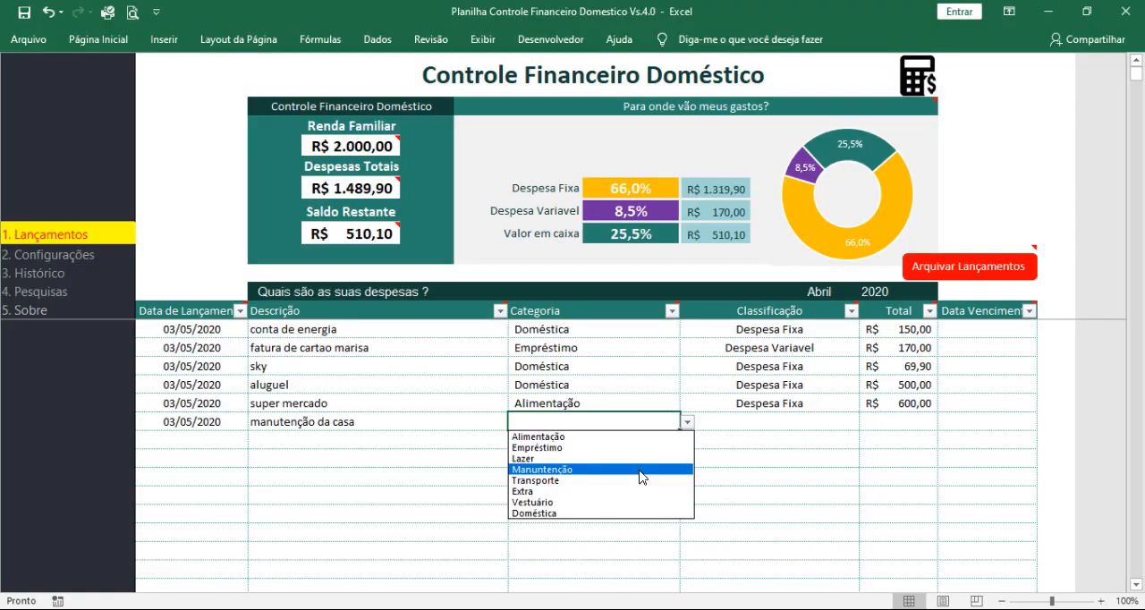
left_click(639, 470)
left_click(755, 425)
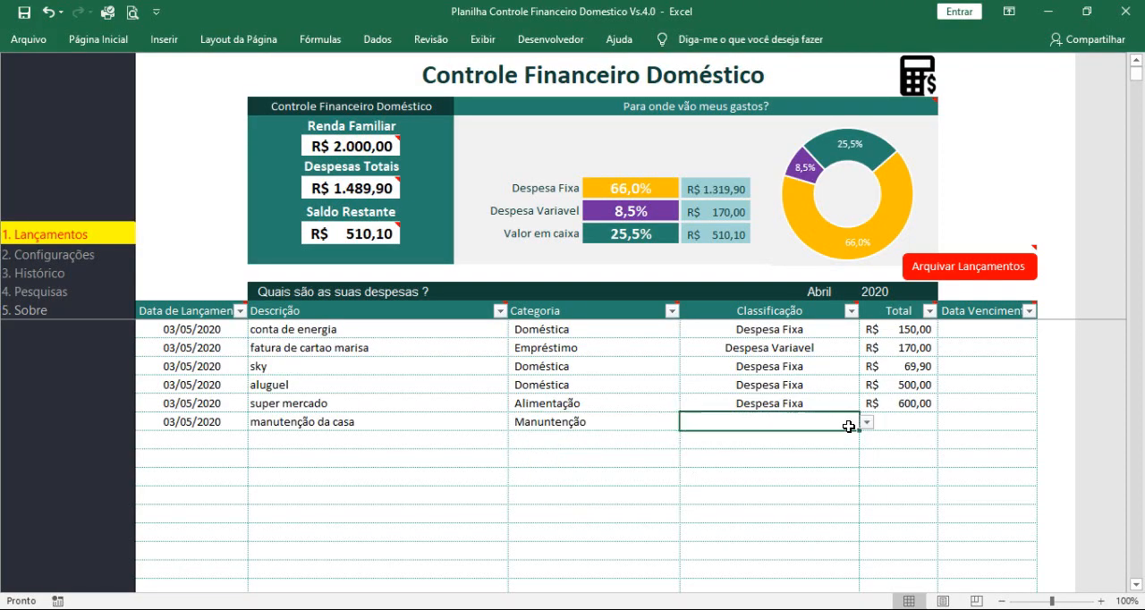
left_click(866, 422)
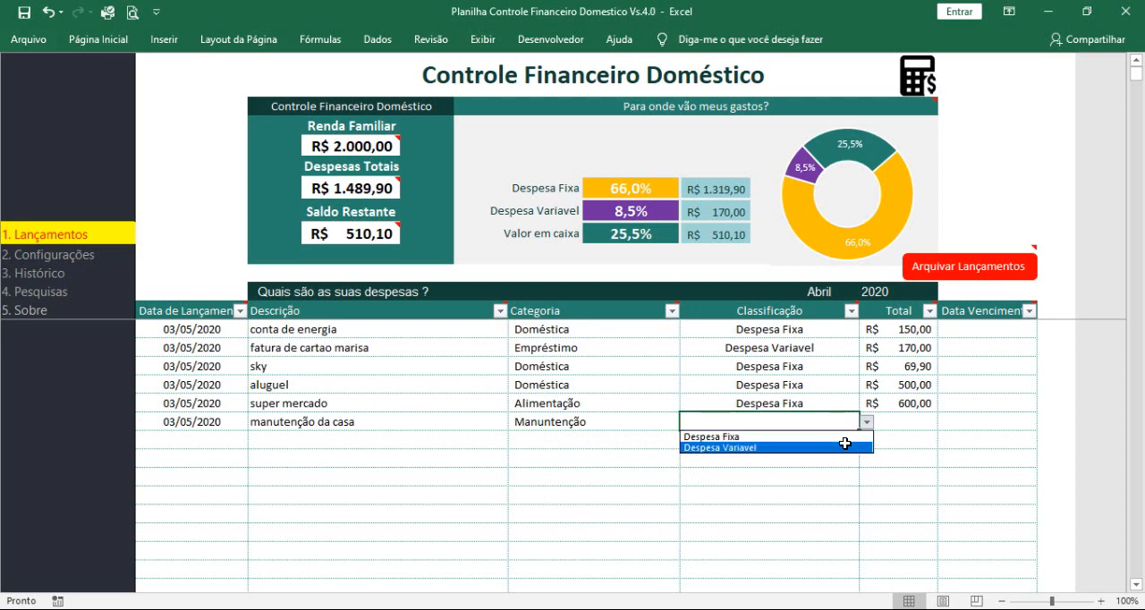
left_click(845, 444)
left_click(898, 420)
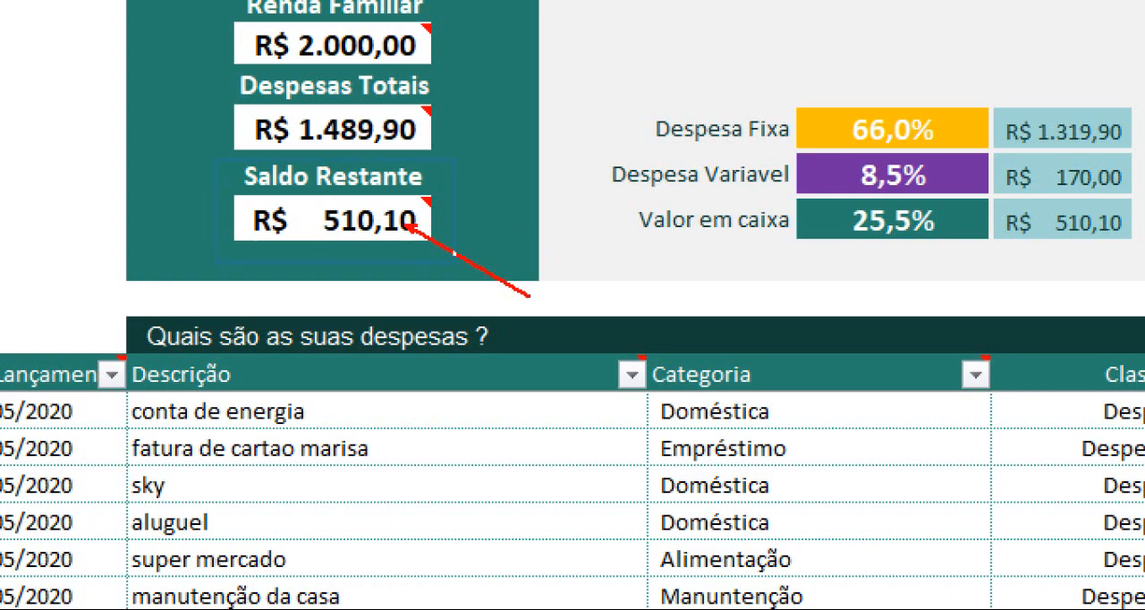
Step: Review the remaining balance, the shares in the spending chart and the Valor em caixa figures
left_click_drag(215, 159, 467, 256)
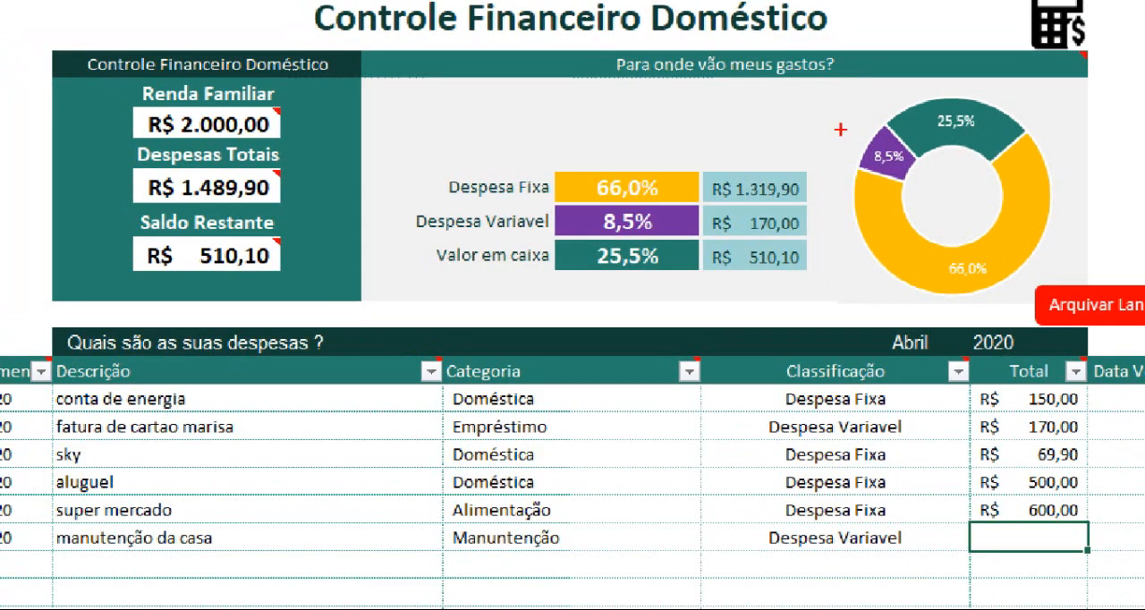
left_click_drag(852, 135, 822, 113)
mouse_move(903, 104)
left_mouse_down()
mouse_move(903, 66)
mouse_move(973, 148)
left_mouse_up()
left_click_drag(932, 246, 1005, 290)
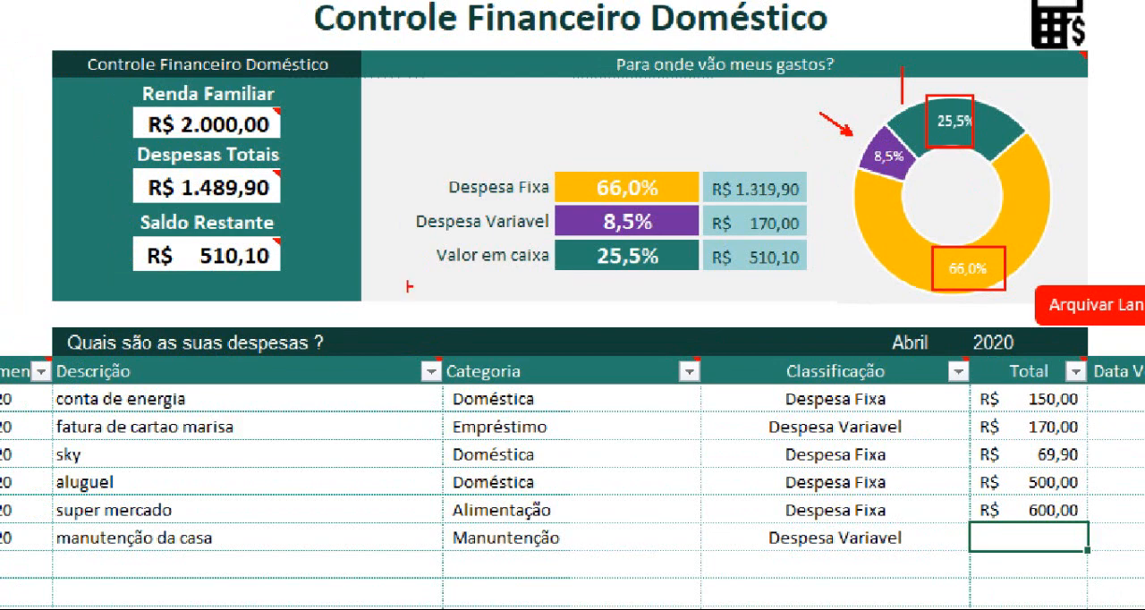
left_click_drag(642, 265, 703, 331)
left_click_drag(776, 274, 730, 330)
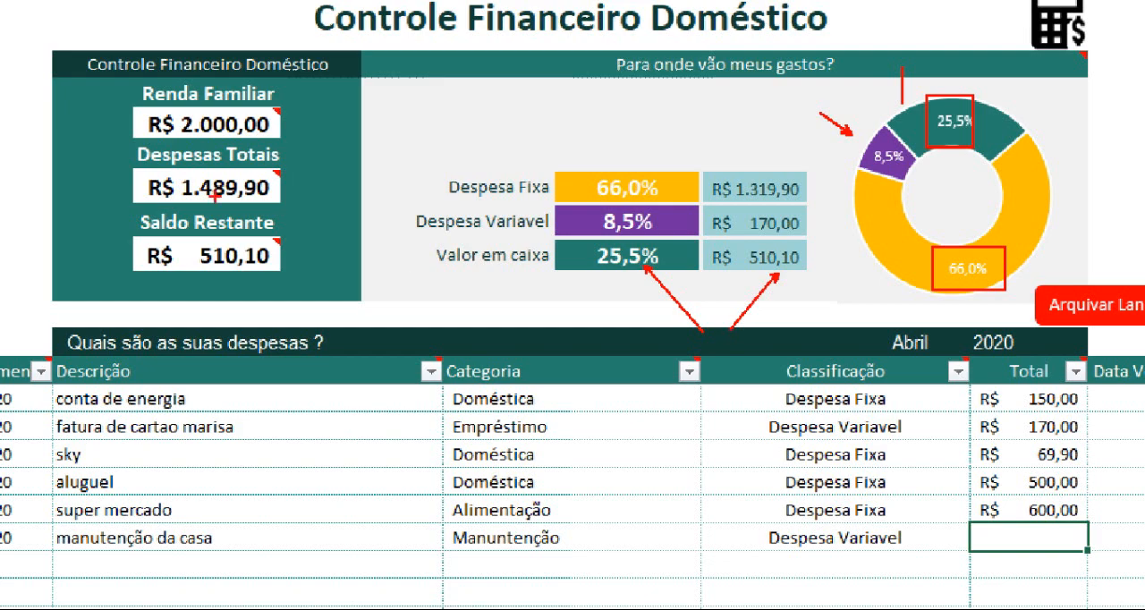
key("Escape")
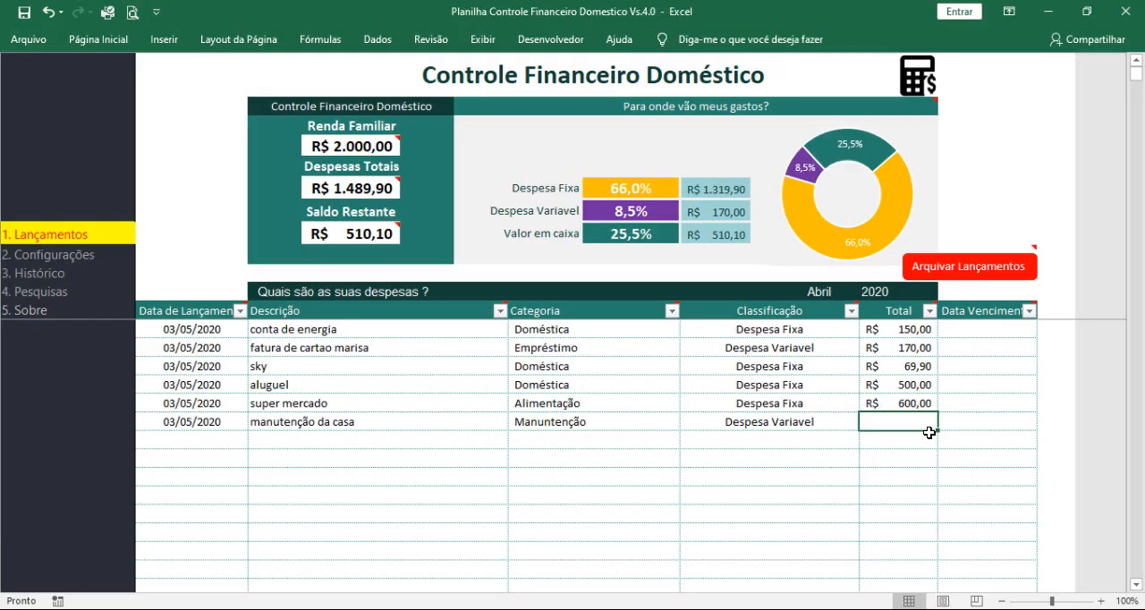
Step: Set the total of the "manutenção da casa" expense to 650 and check the Saldo Restante
type("650")
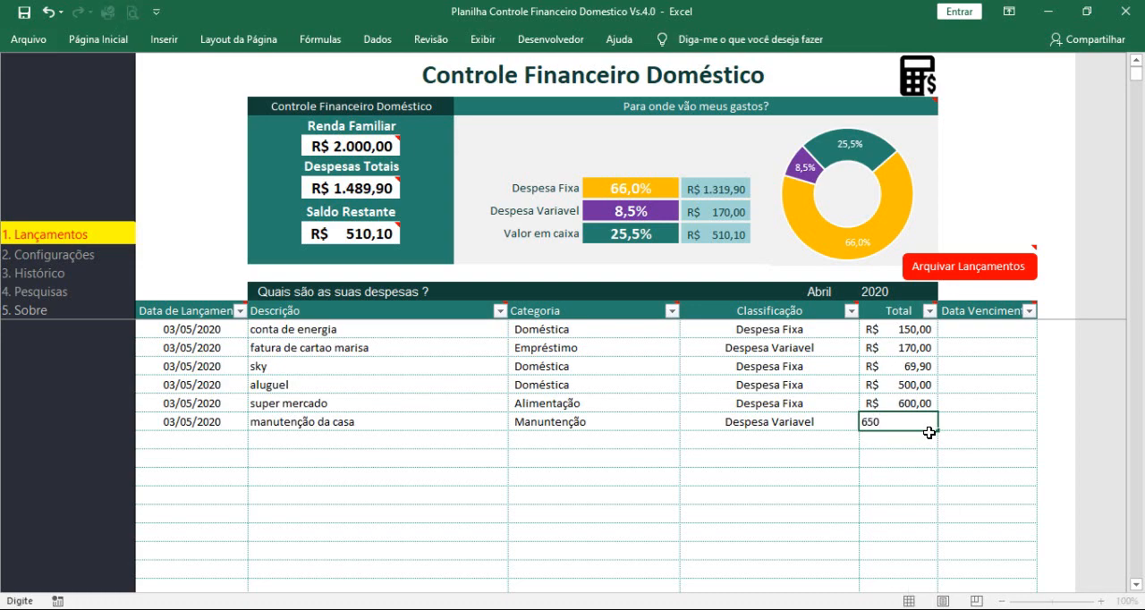
left_click(535, 470)
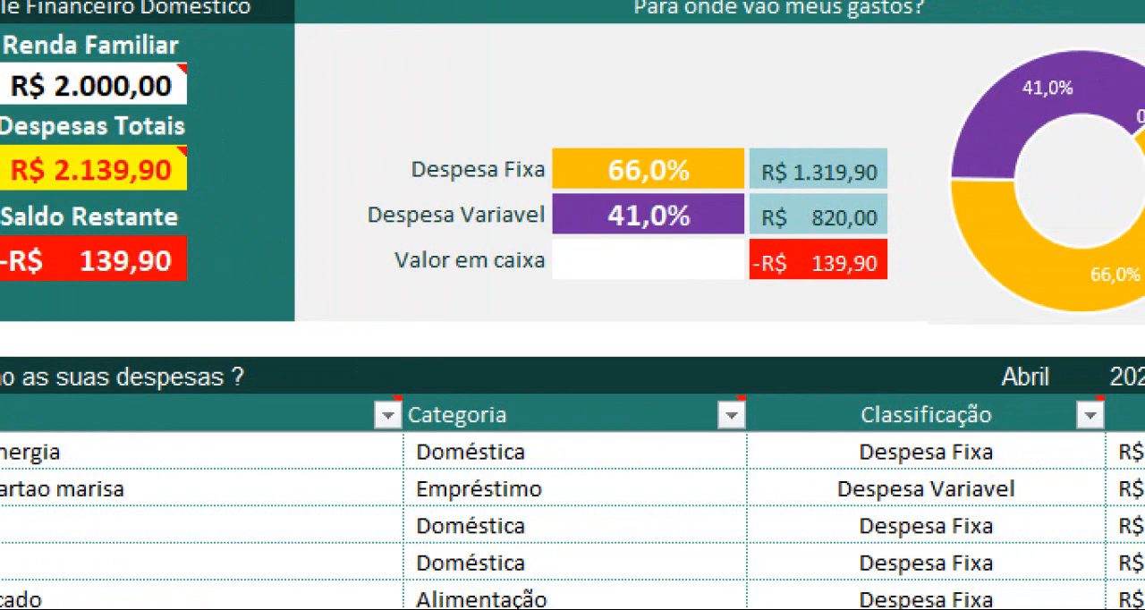
left_click_drag(184, 273, 347, 345)
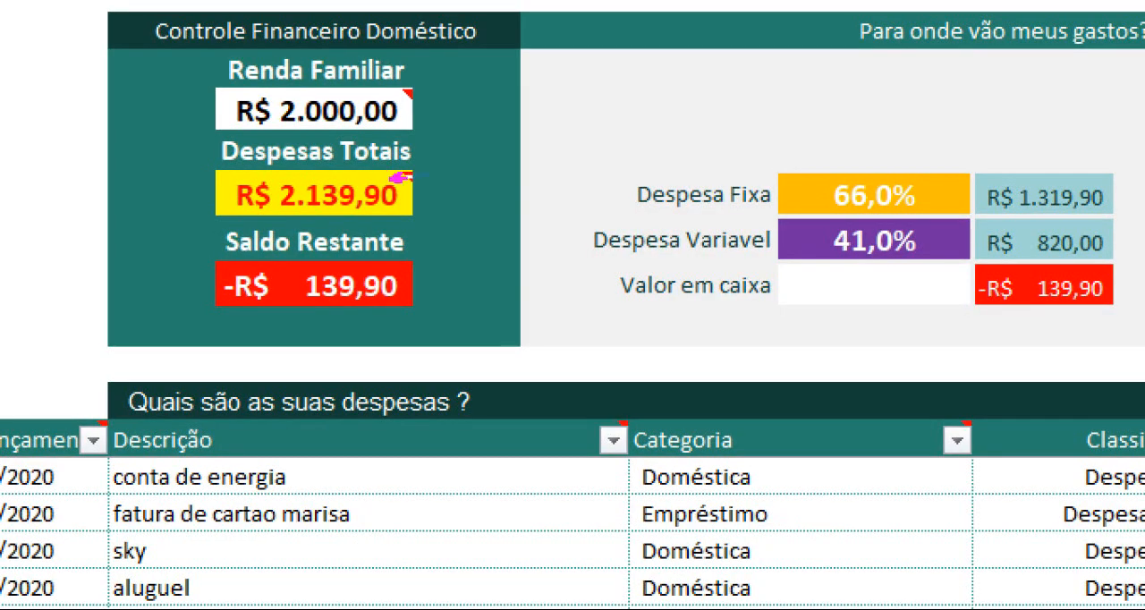
Step: Mark the Despesas Totais figure with a red arrow in the magnified summary
left_click_drag(390, 181, 496, 145)
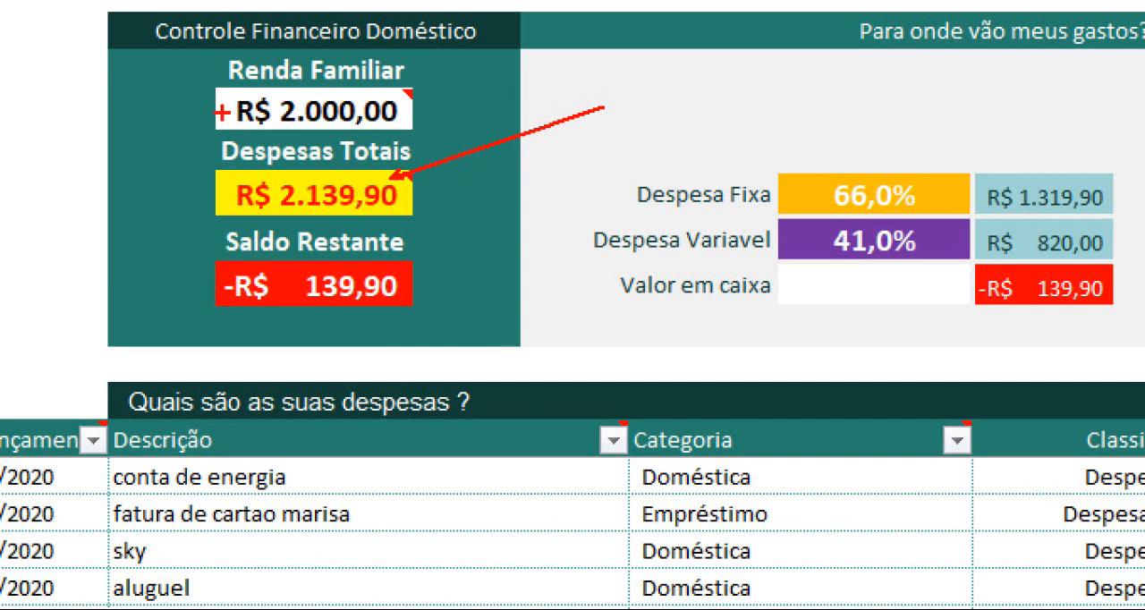
left_click_drag(158, 99, 226, 112)
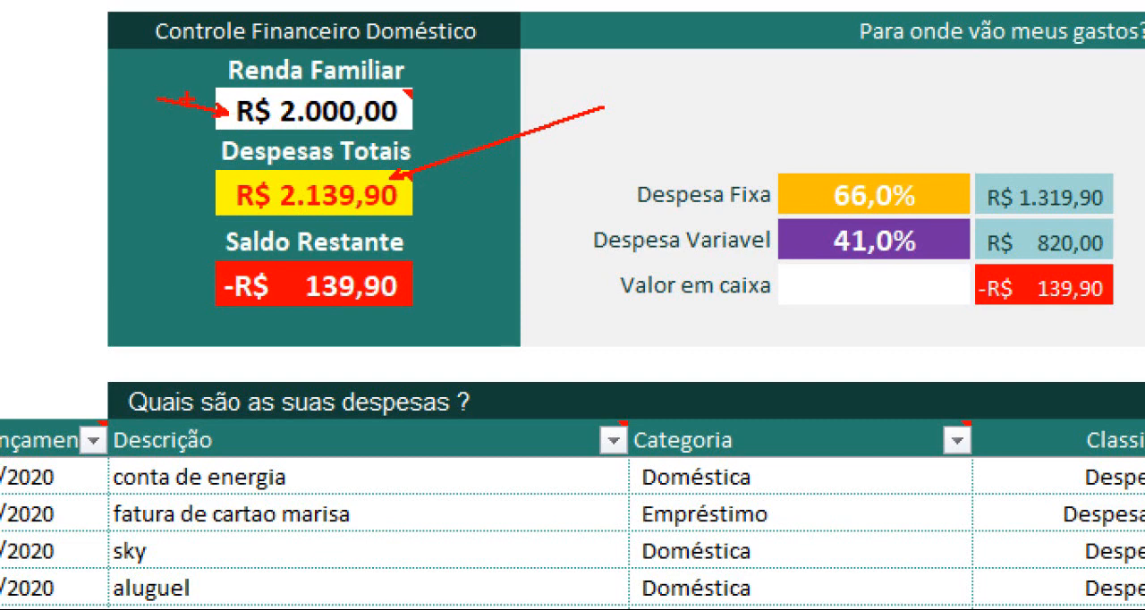
key("Escape")
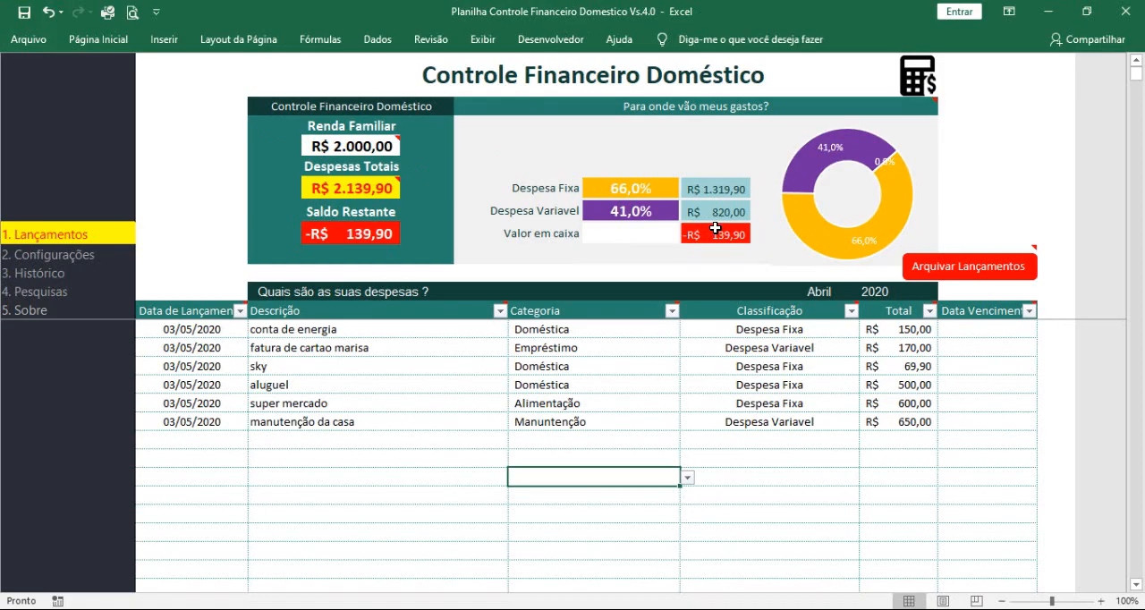
Step: Magnify the Para onde vão meus gastos? area and mark the chart's cash share and the Valor em caixa row with red arrows
key("ctrl+1")
left_click(795, 184)
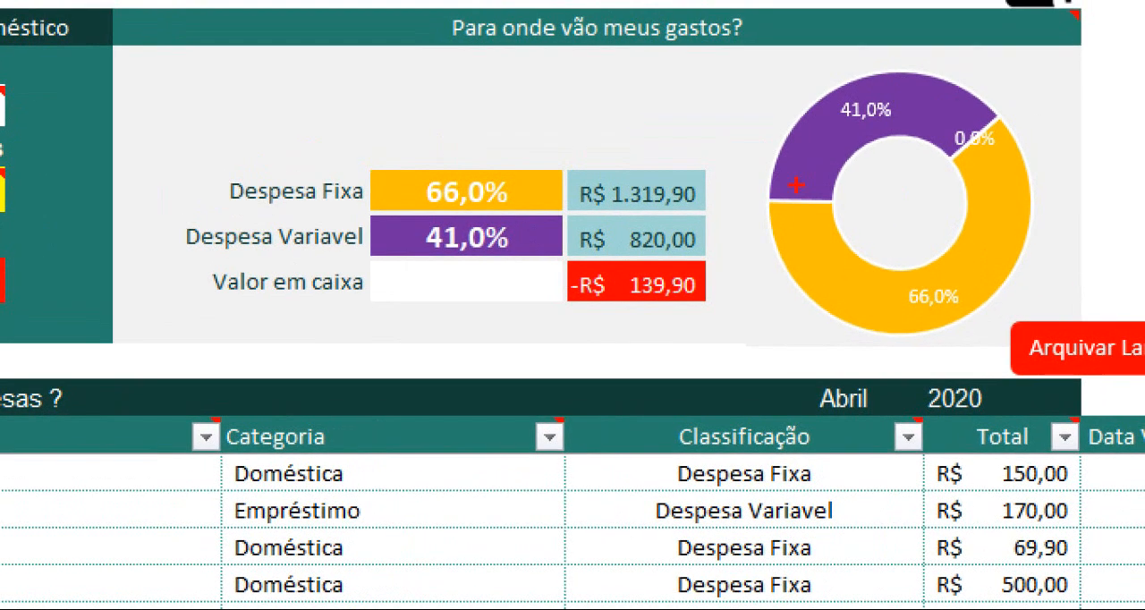
left_click_drag(998, 115, 1104, 71)
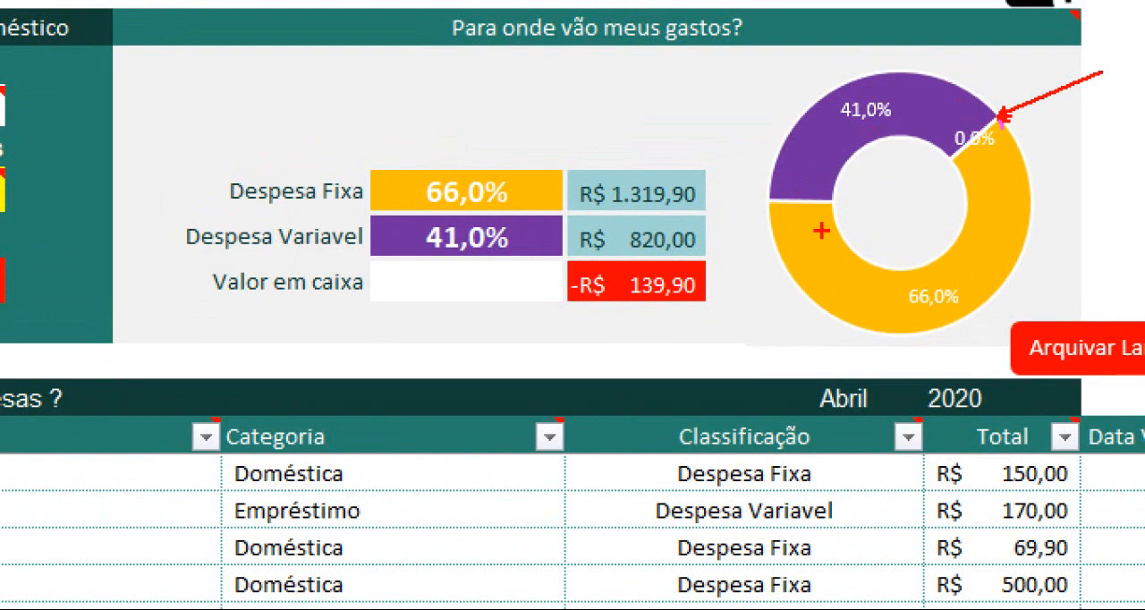
left_click_drag(540, 283, 417, 297)
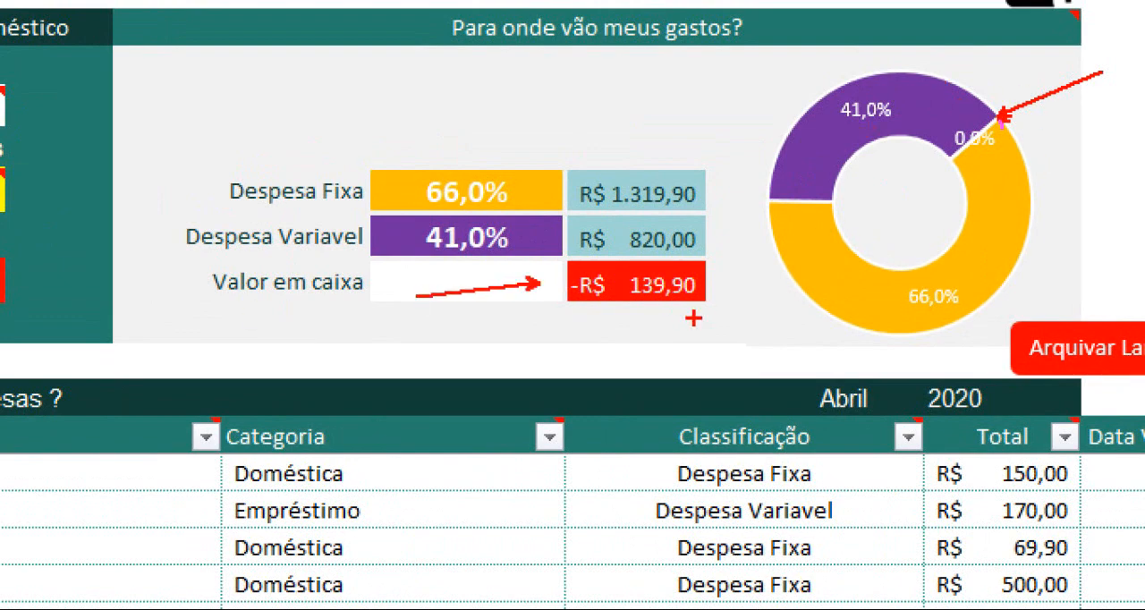
key("Escape")
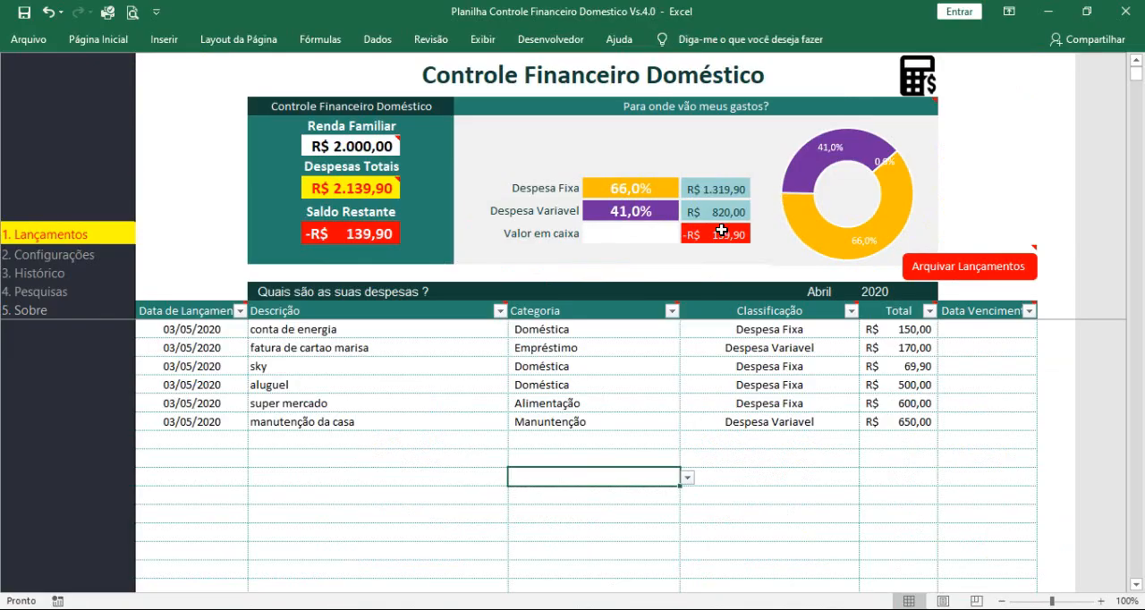
Step: Request archiving of the expense entries, underline the name in the save confirmation and decline it
left_click(990, 275)
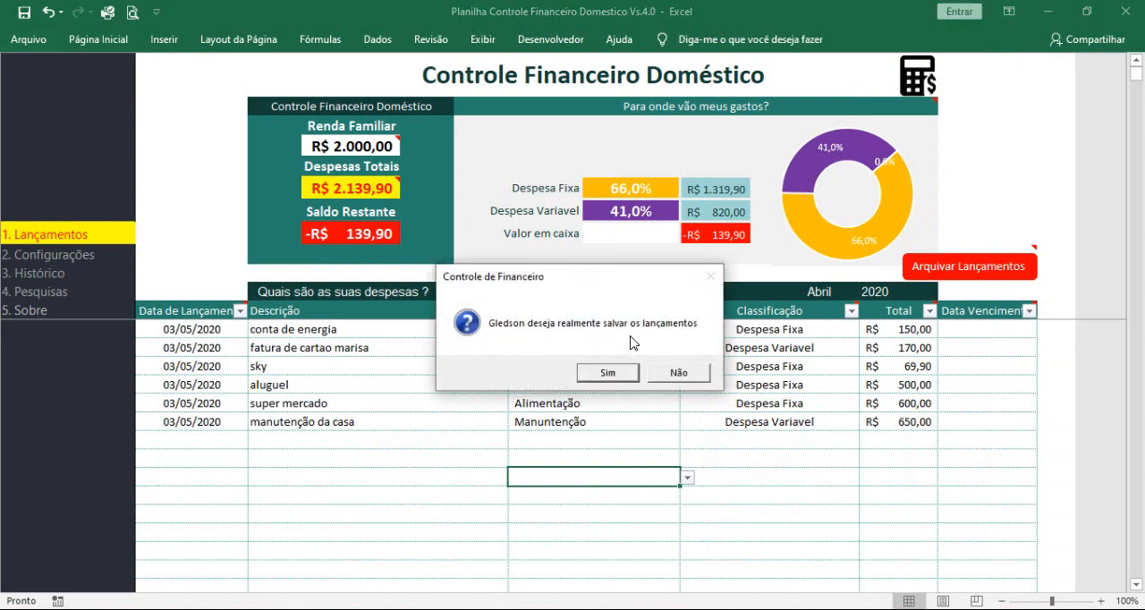
key("ctrl+1")
left_click(569, 346)
left_click_drag(394, 320, 475, 320)
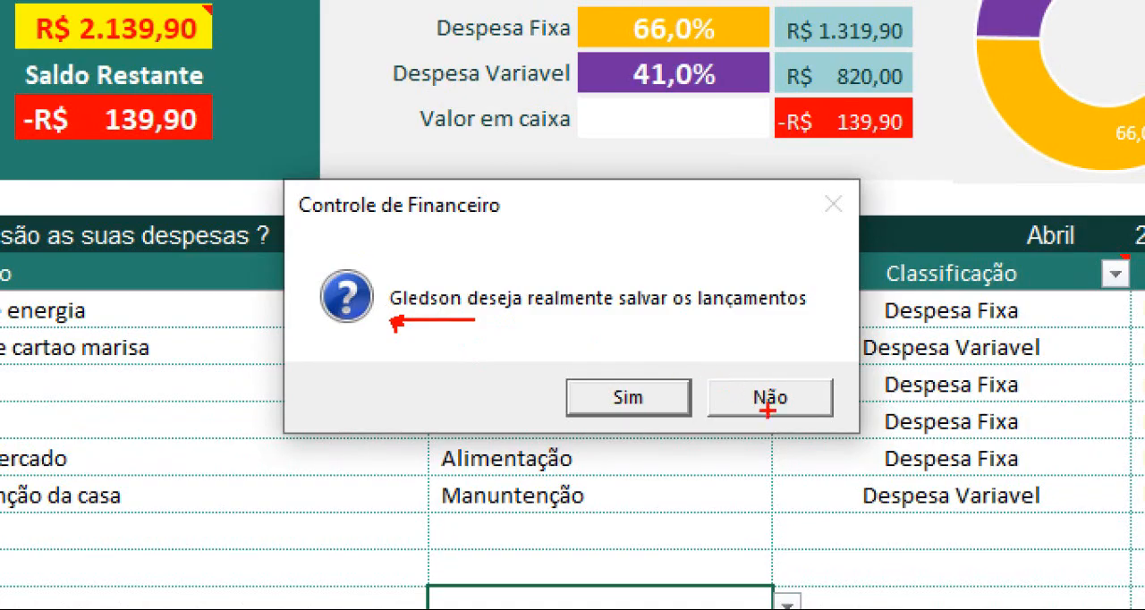
key("Escape")
left_click(688, 376)
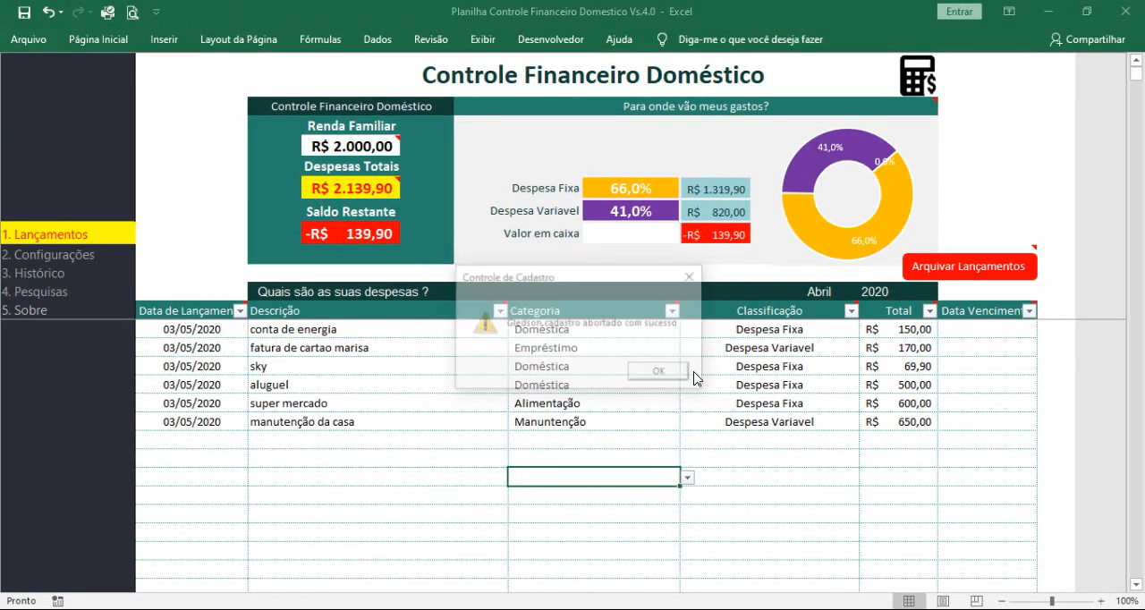
left_click(659, 372)
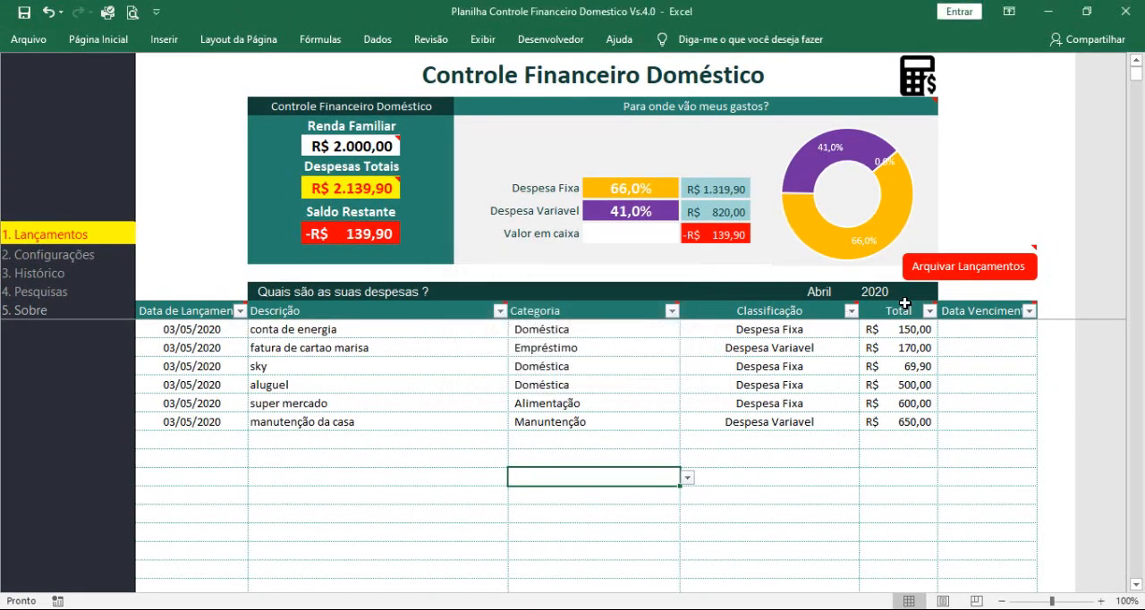
Step: Archive the expense entries, accepting the save confirmation, and view them in Histórico
left_click(957, 267)
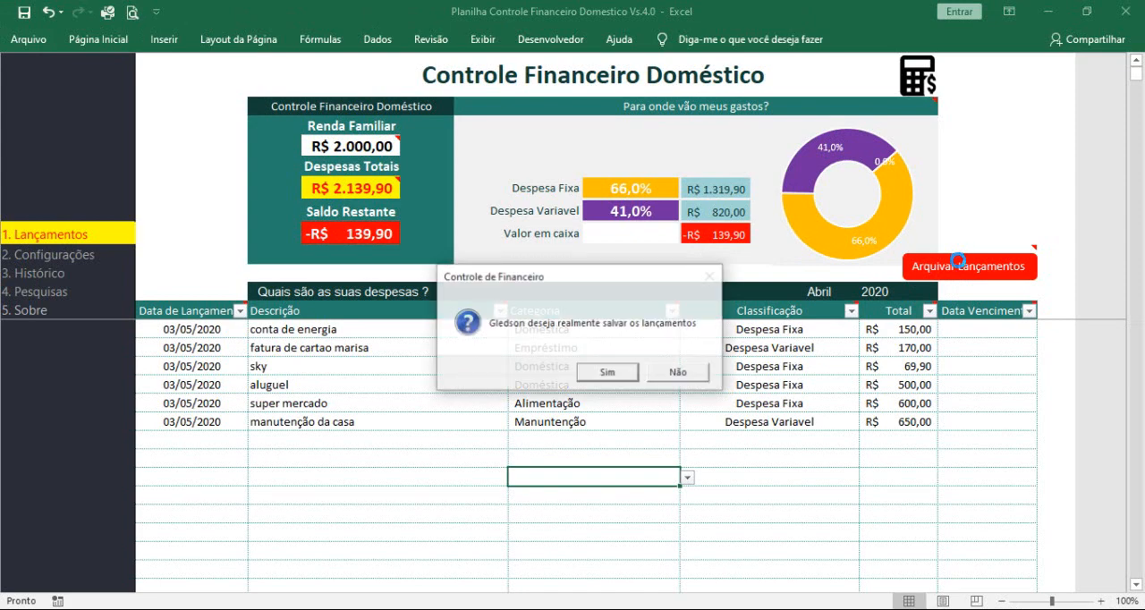
left_click(607, 373)
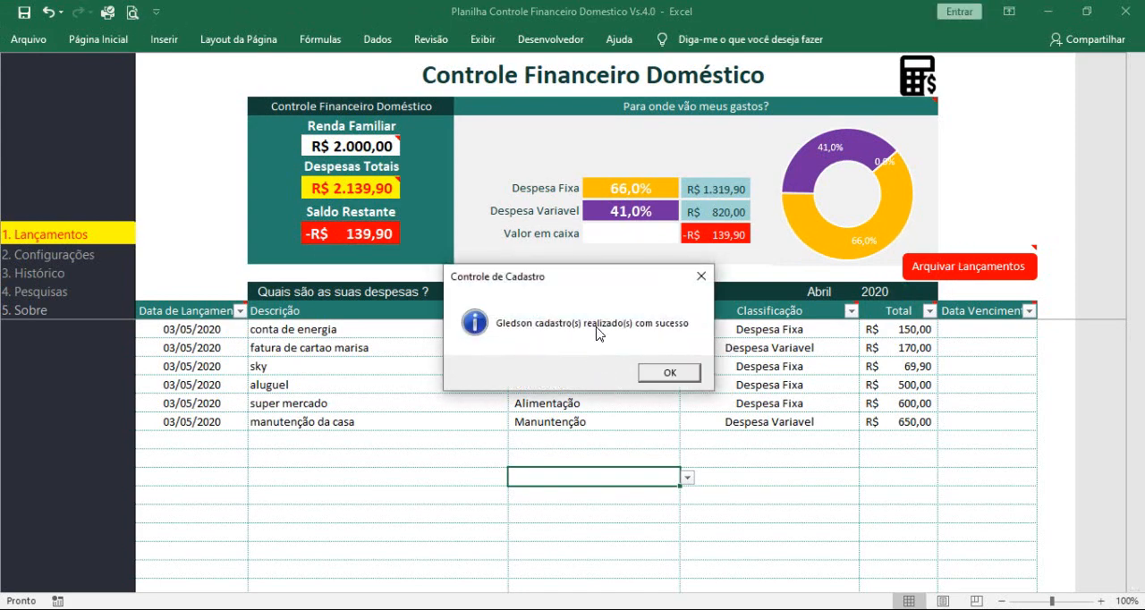
left_click(677, 382)
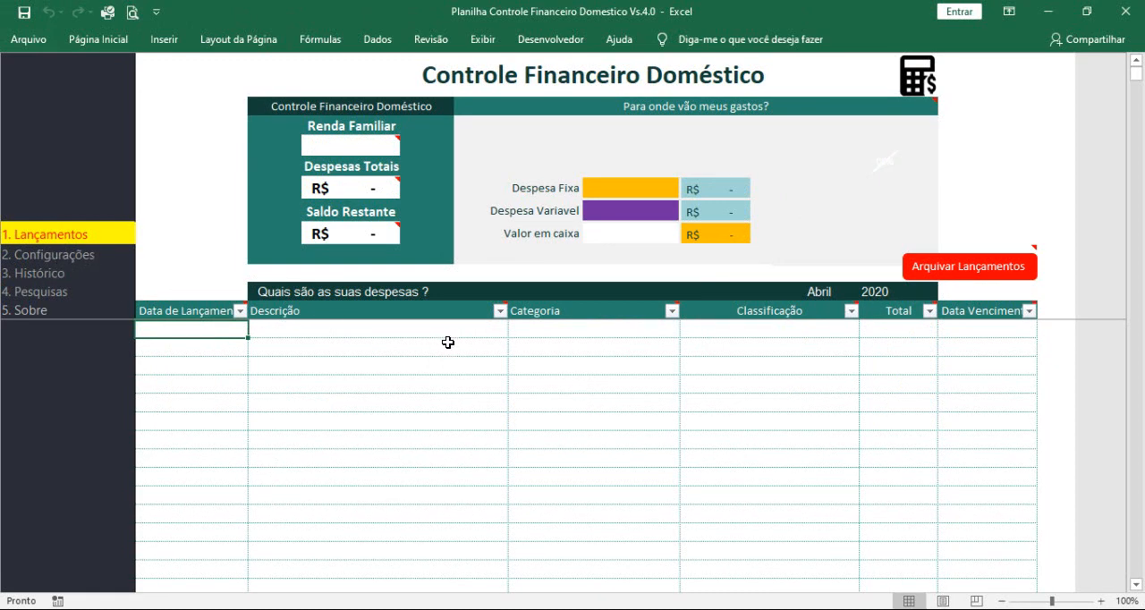
left_click(49, 274)
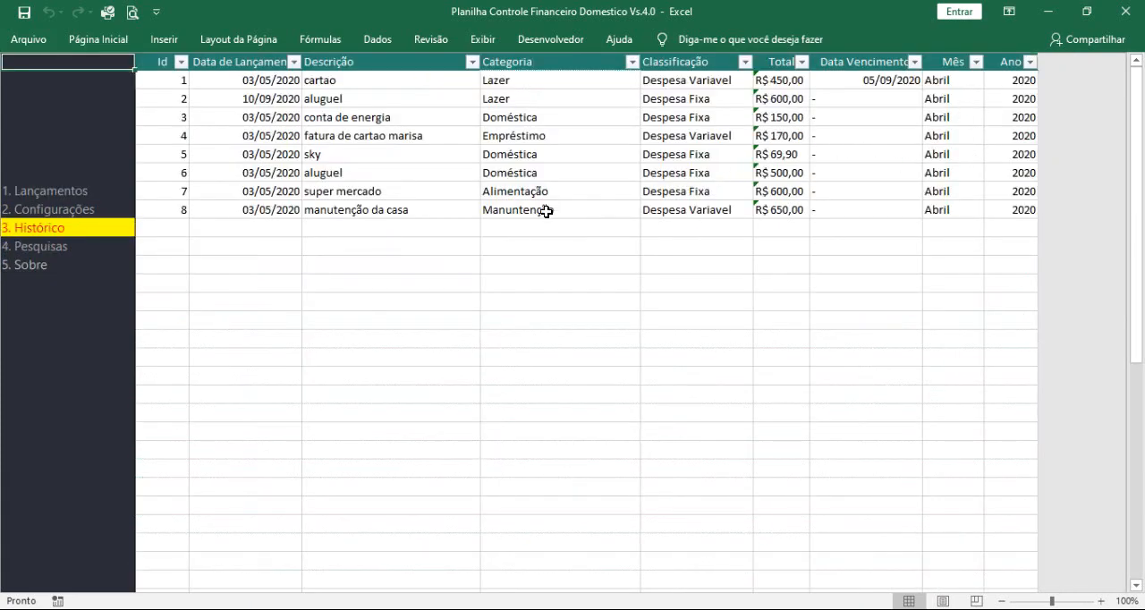
Step: On the Pesquisas sheet, search the archived entries for descriptions containing "a"
left_click(45, 256)
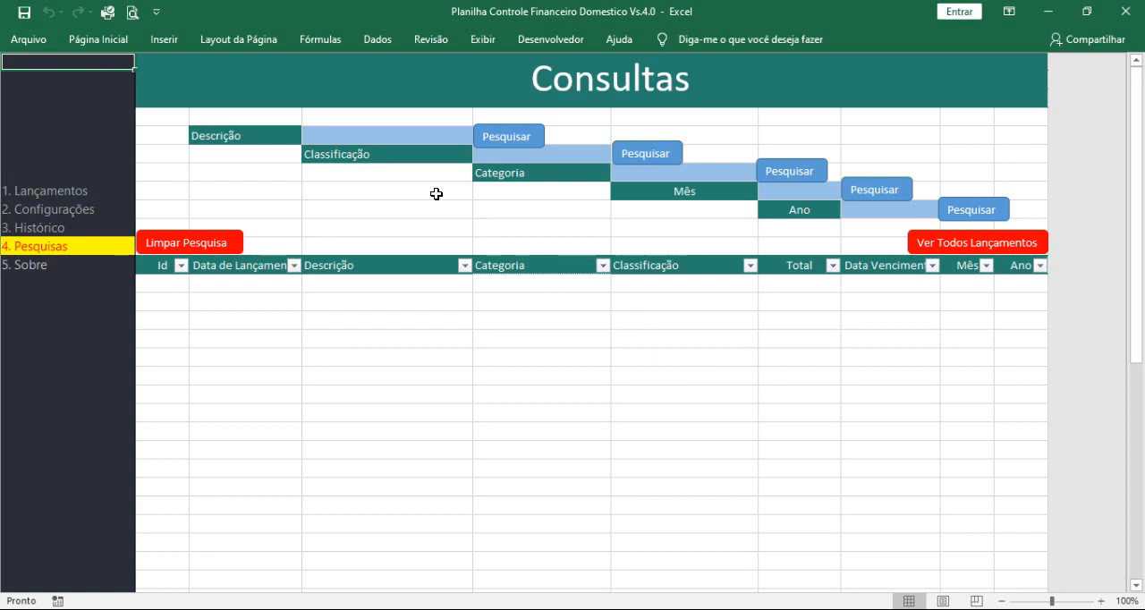
left_click(356, 141)
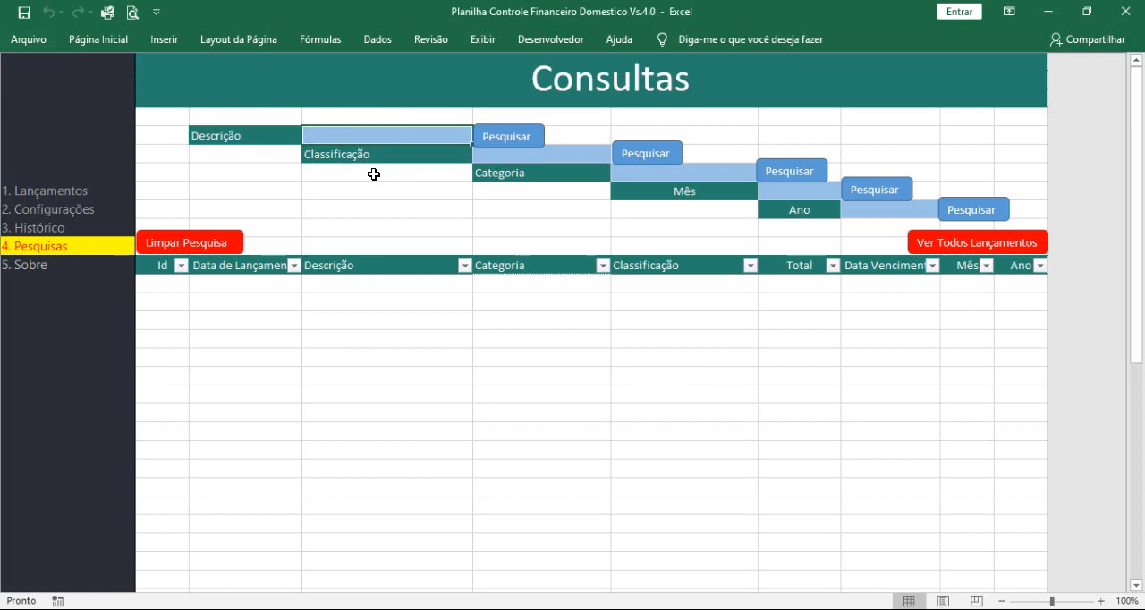
type("a")
key("Return")
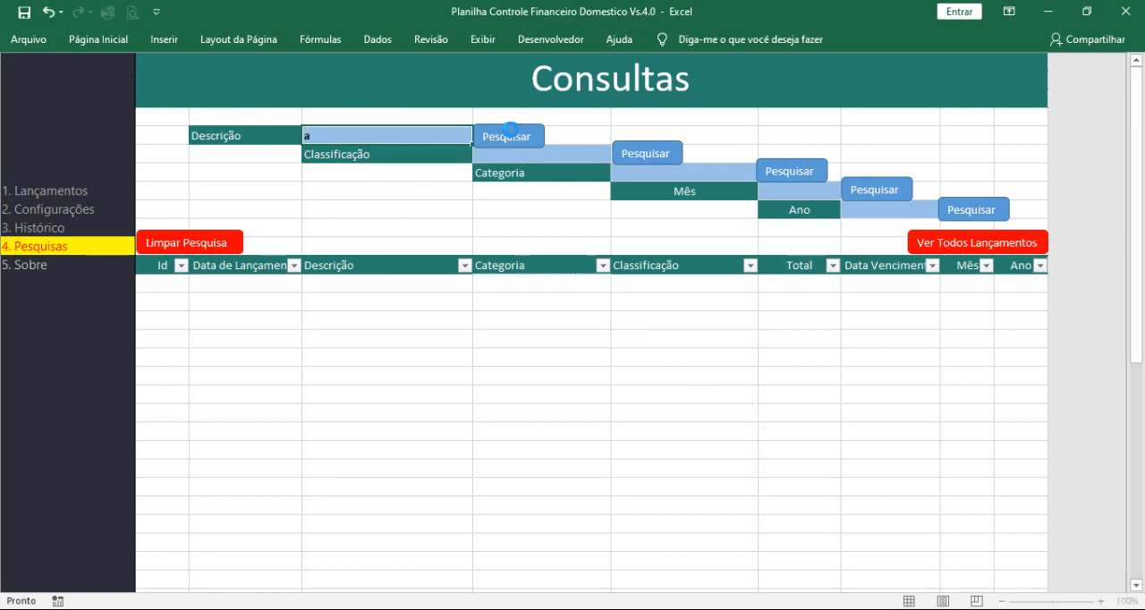
left_click(509, 138)
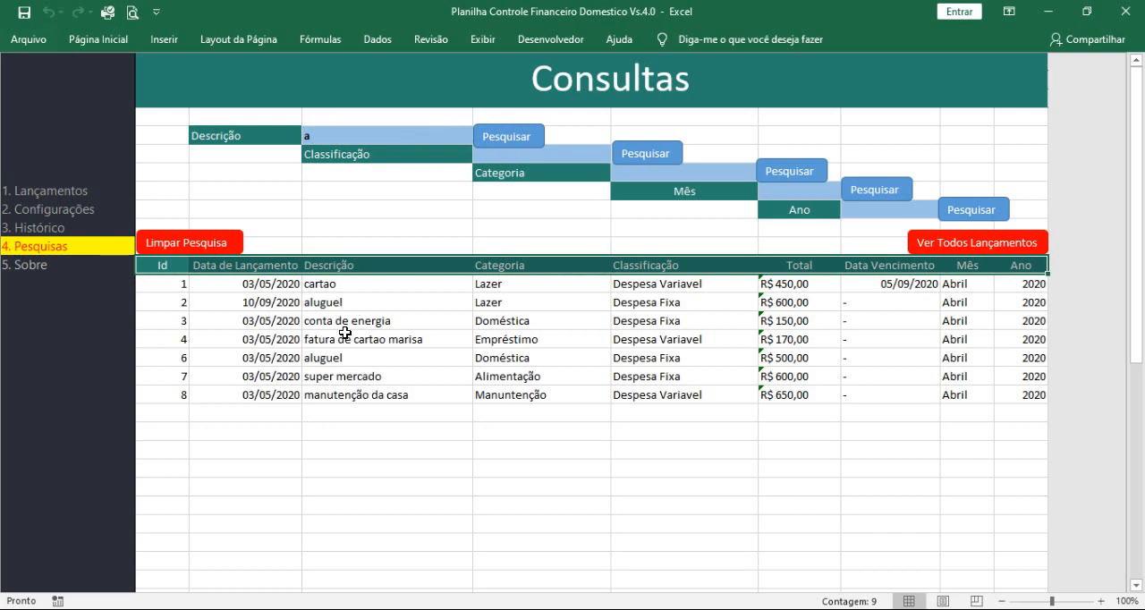
left_click(368, 315)
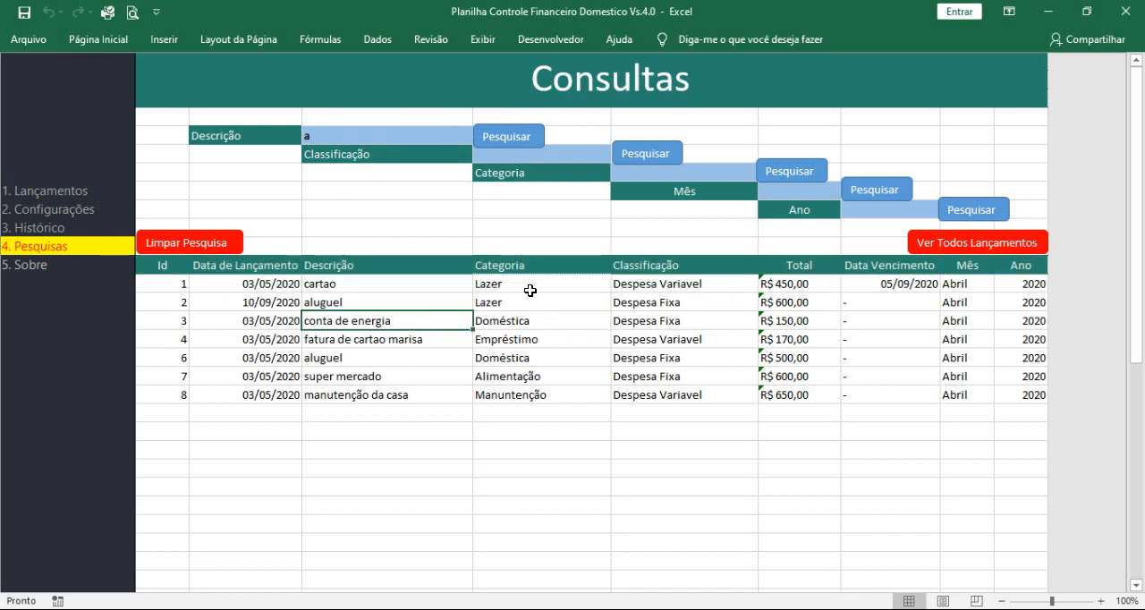
Step: Search the archived entries by the description "alug"
left_click(318, 140)
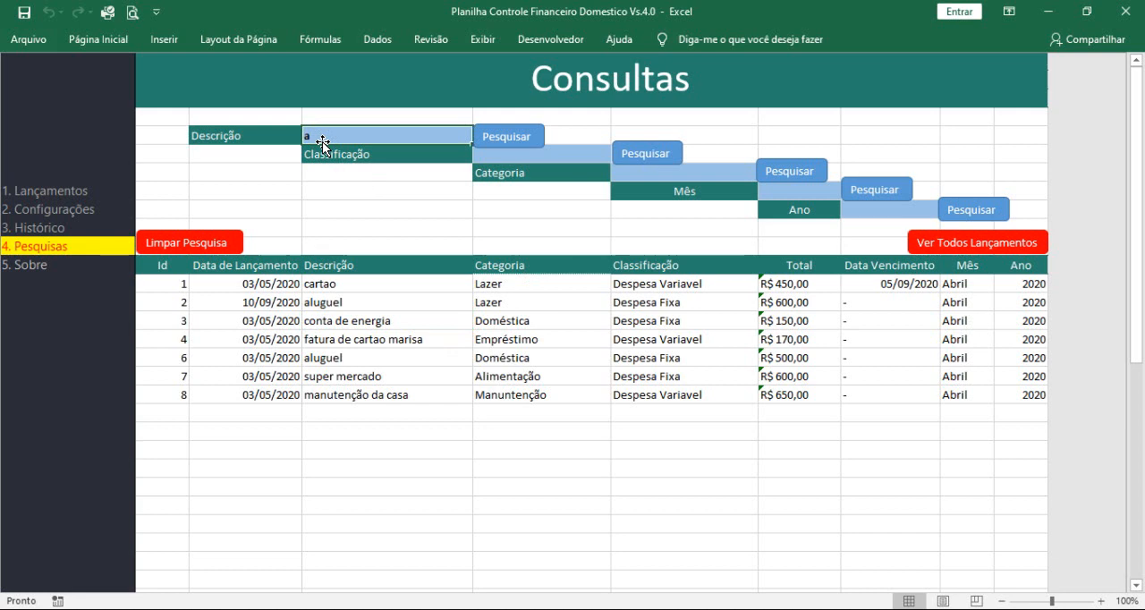
type("alug")
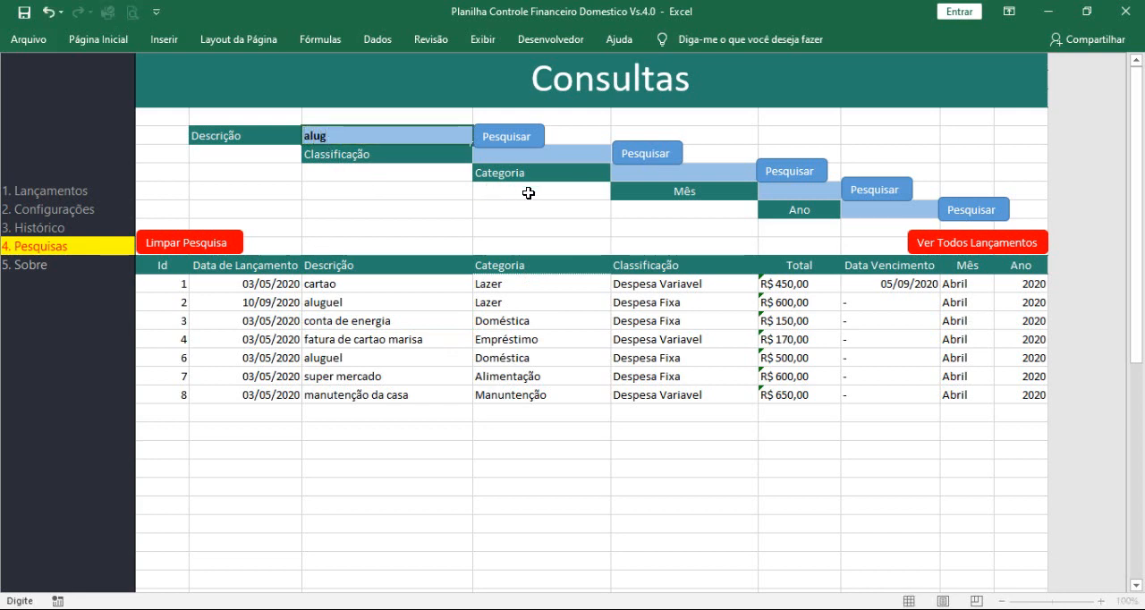
left_click(528, 141)
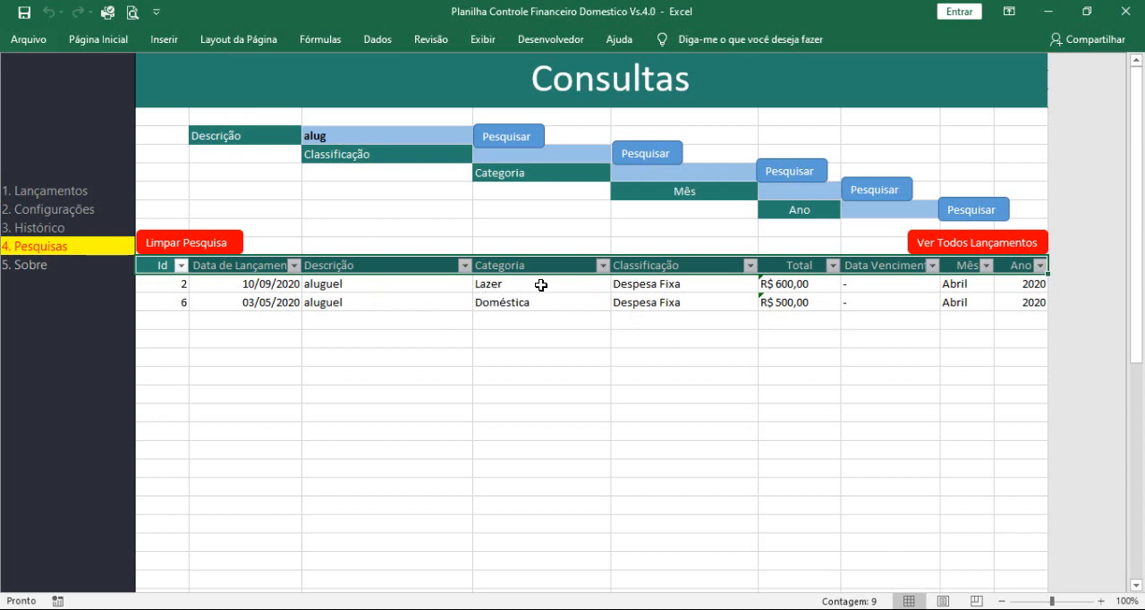
Step: Search the archived entries by the classification Despesa Fixa, and again by Despesa Variavel
left_click(560, 154)
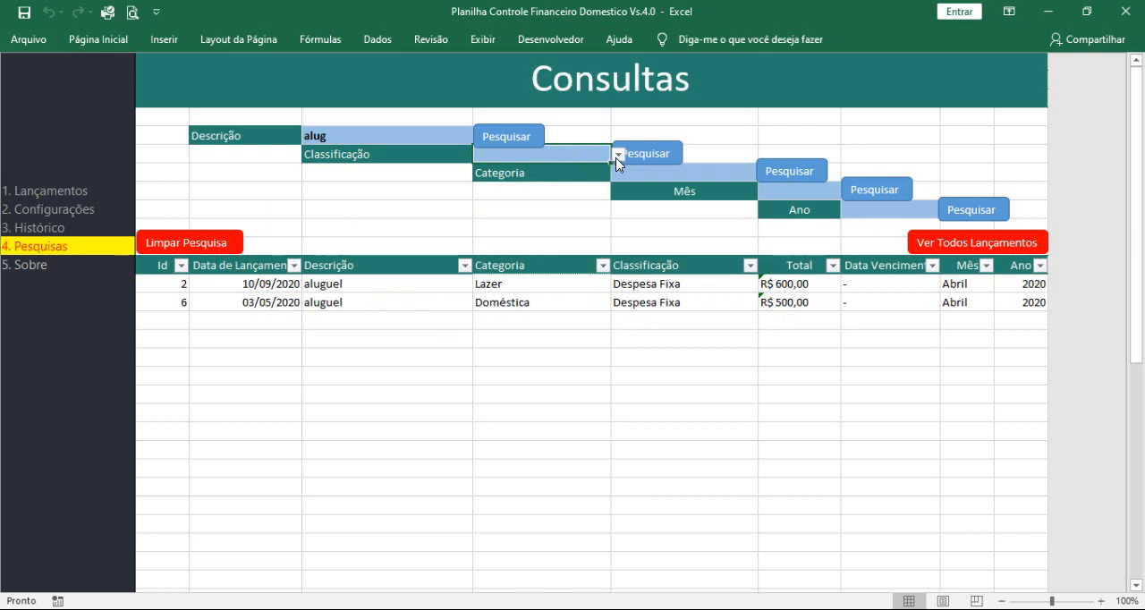
left_click(617, 156)
left_click(592, 168)
left_click(648, 155)
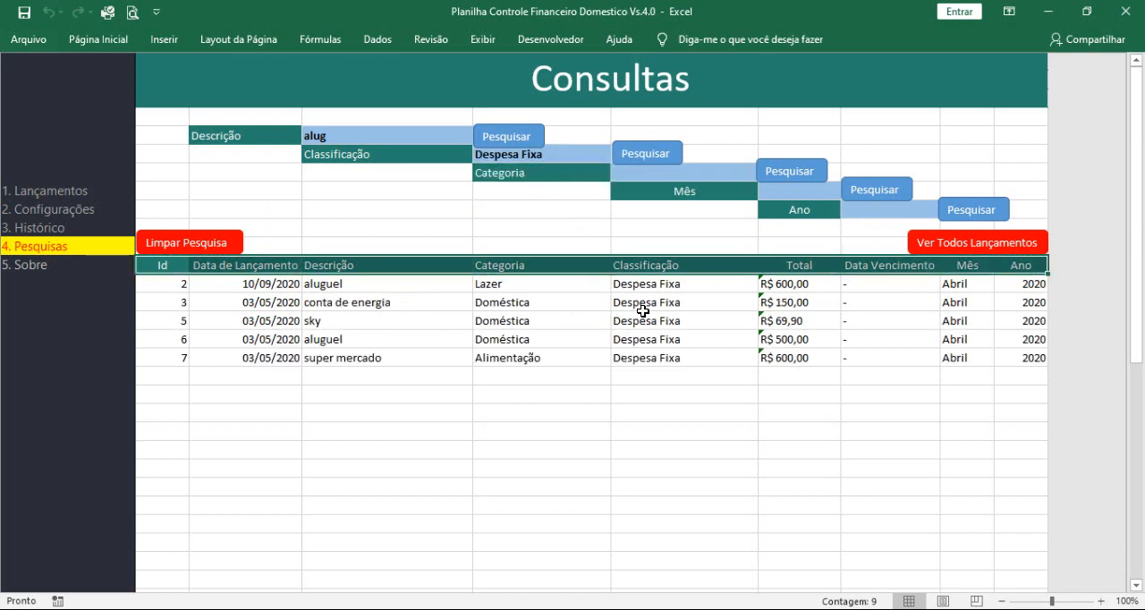
left_click(585, 156)
left_click(617, 155)
left_click(595, 182)
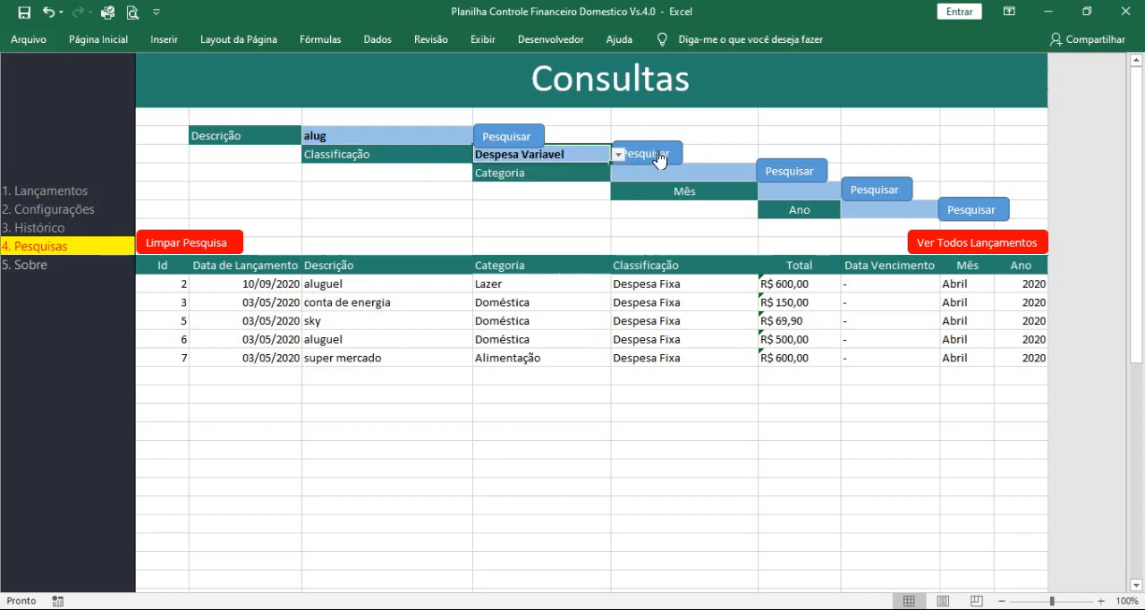
left_click(658, 154)
Step: Search the archived entries by the category Alimentação, and again by Empréstimo
left_click(726, 173)
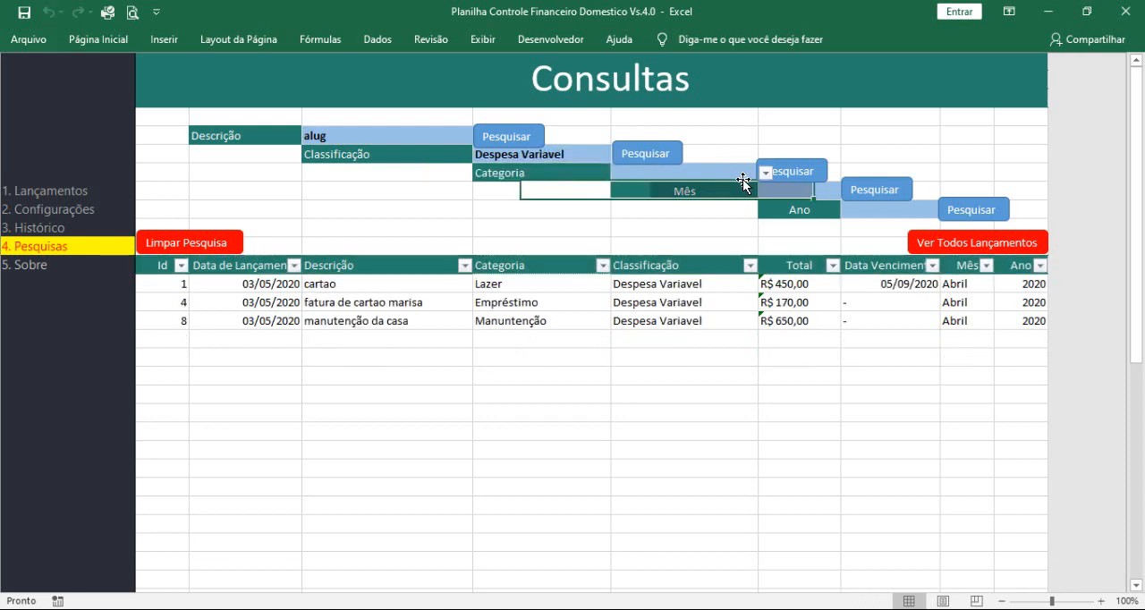
left_click(764, 172)
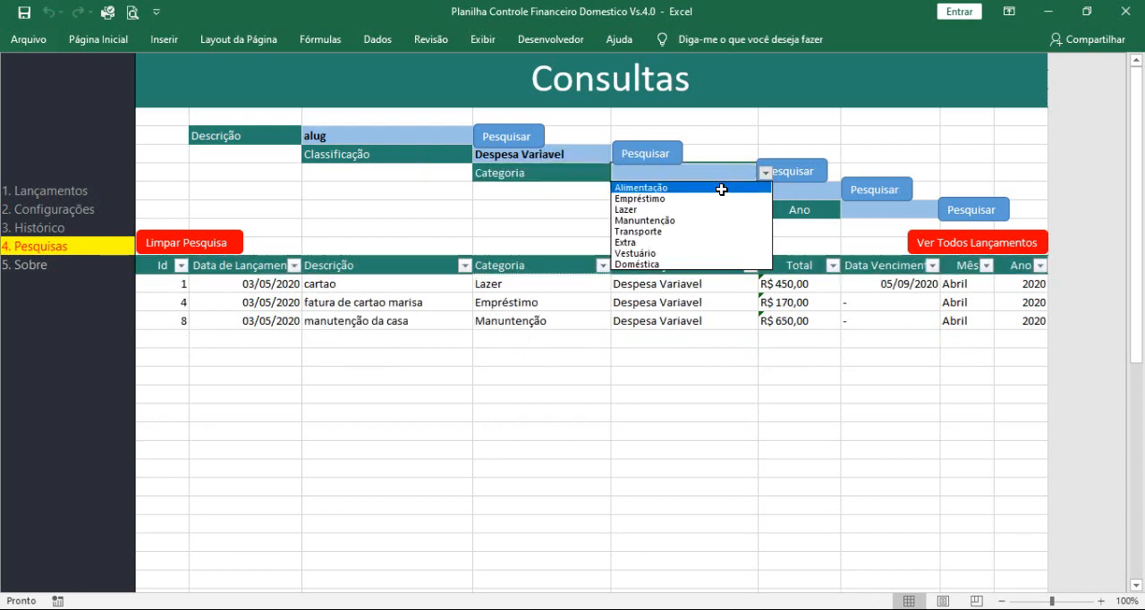
left_click(721, 189)
left_click(793, 178)
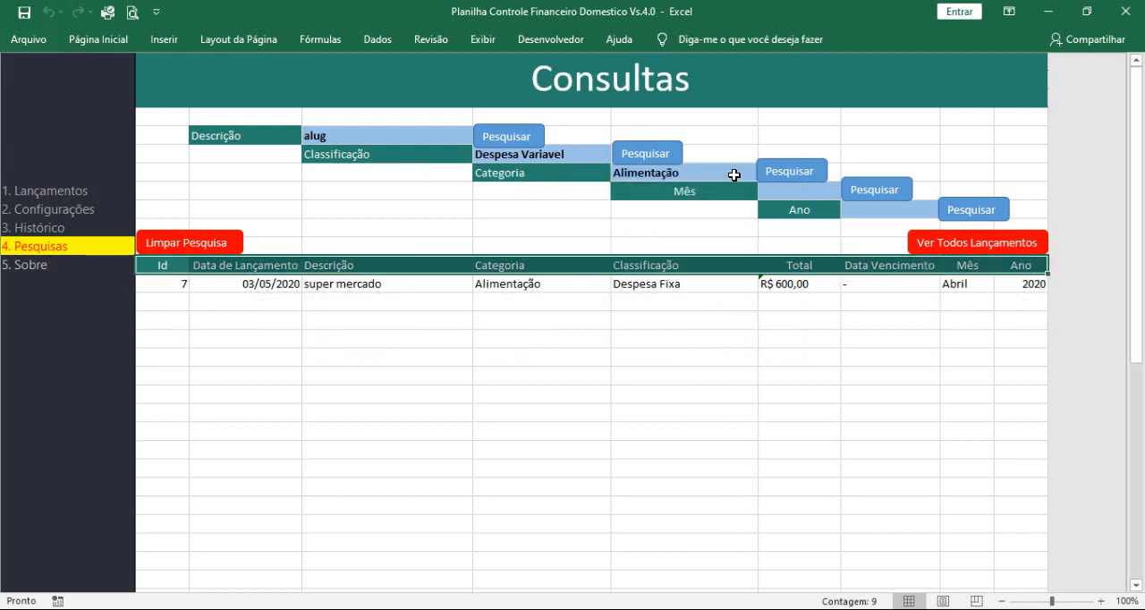
left_click(733, 174)
left_click(764, 172)
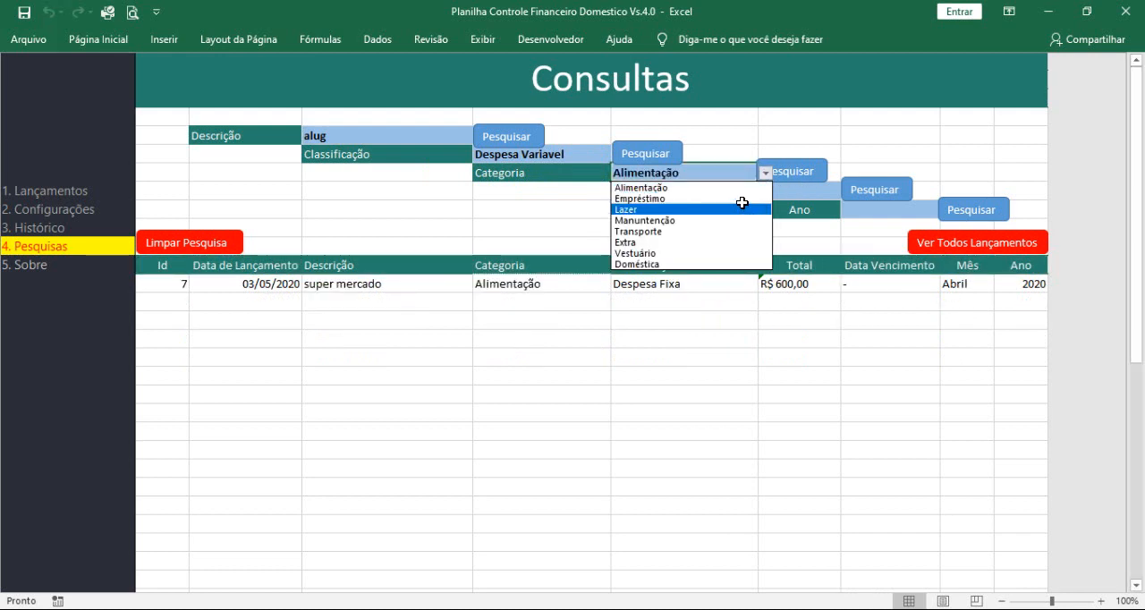
left_click(742, 199)
left_click(792, 174)
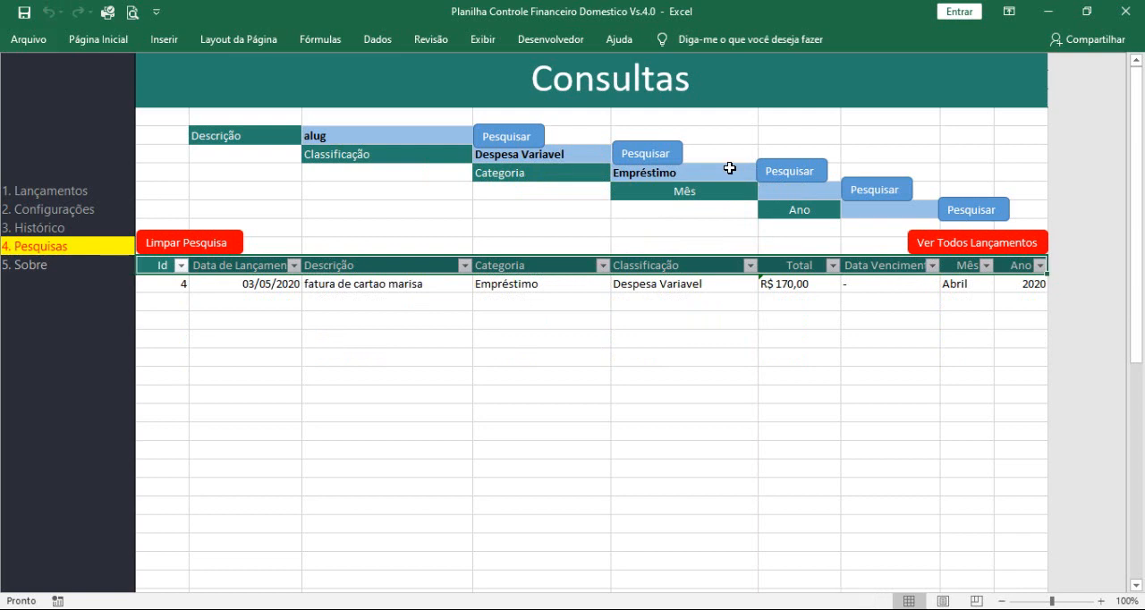
left_click(730, 168)
Step: Search the archived entries by the month Abril, and again by Maio
left_click(797, 193)
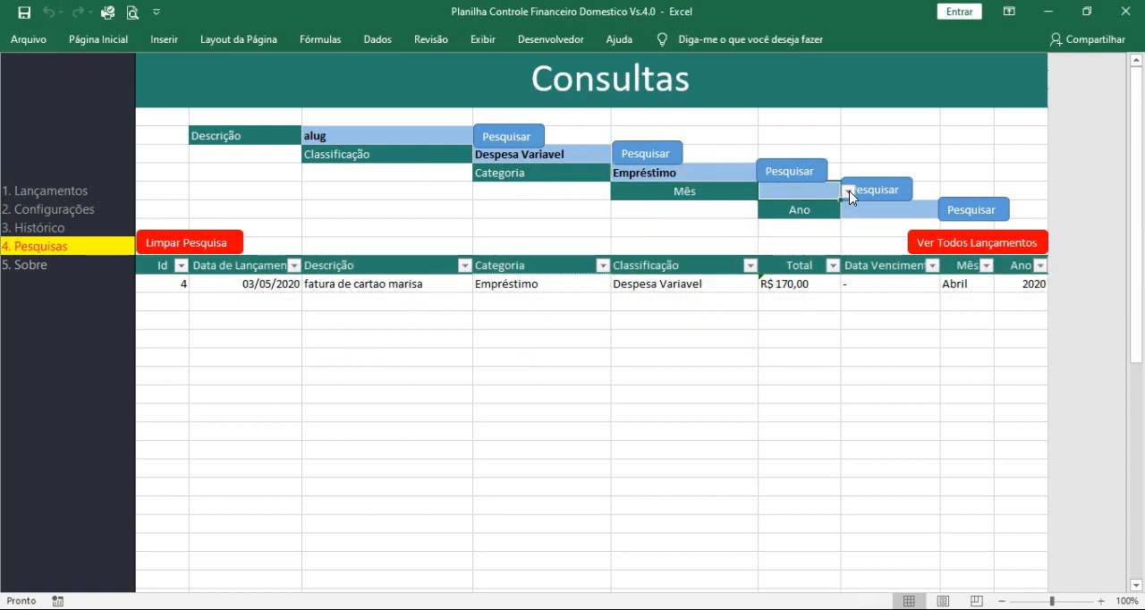
left_click(848, 191)
left_click(793, 238)
left_click(876, 191)
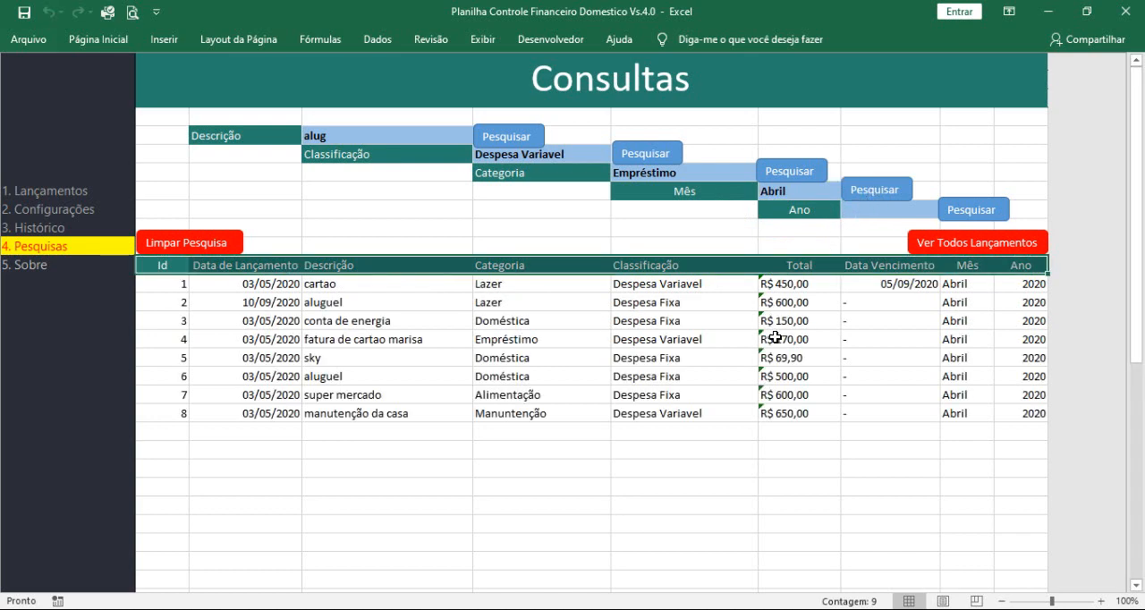
left_click(822, 190)
left_click(842, 194)
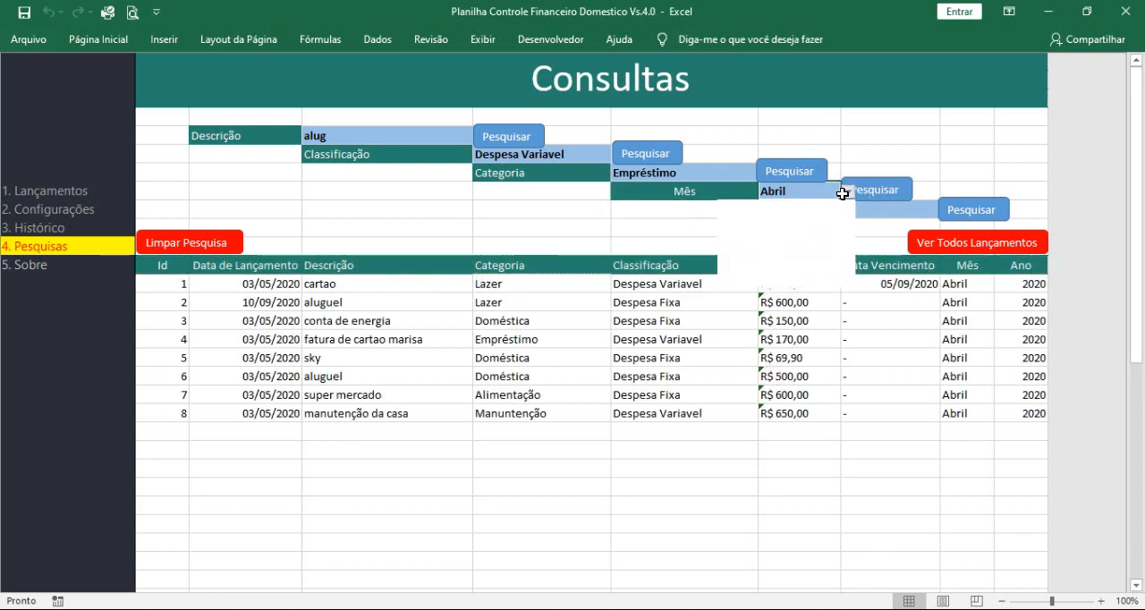
left_click(828, 207)
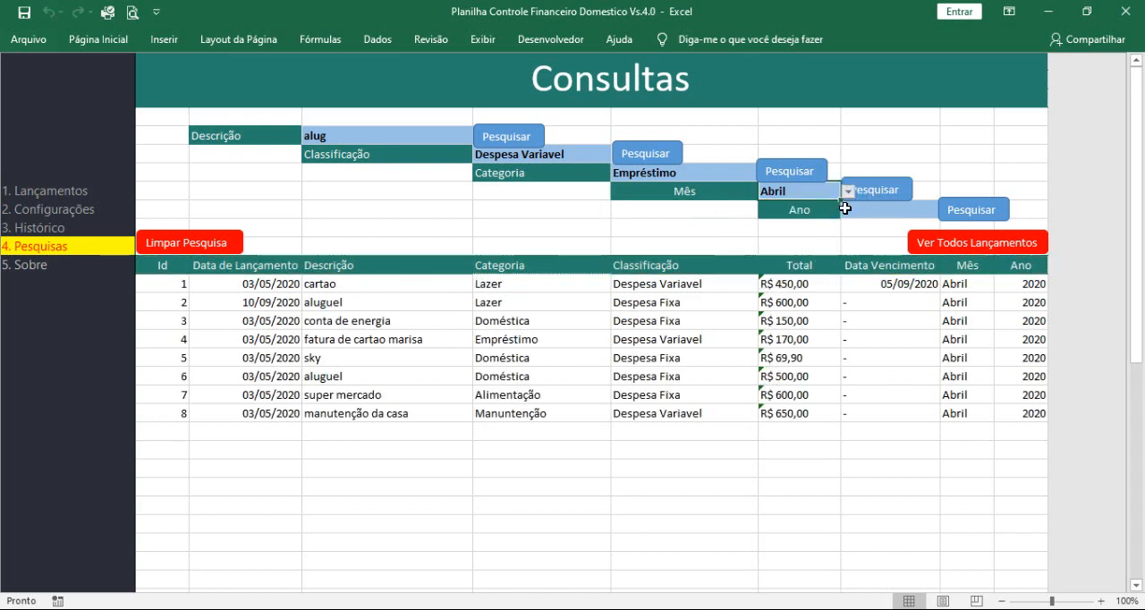
left_click(869, 195)
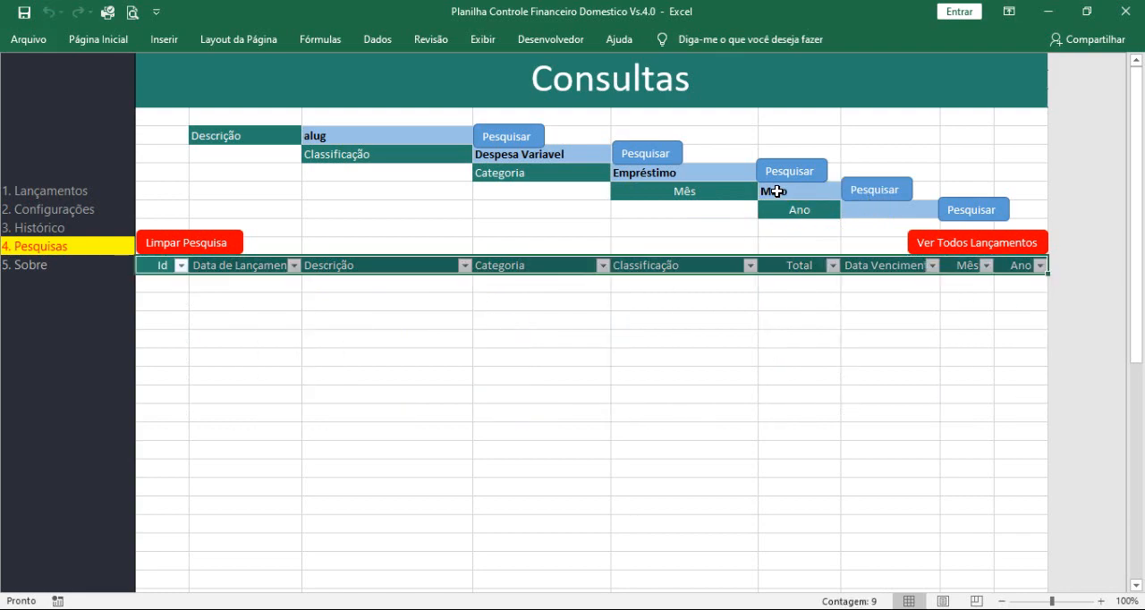
Step: Check the month and year selectors above the expense table on the Lançamentos sheet, including the list of available months
left_click(55, 194)
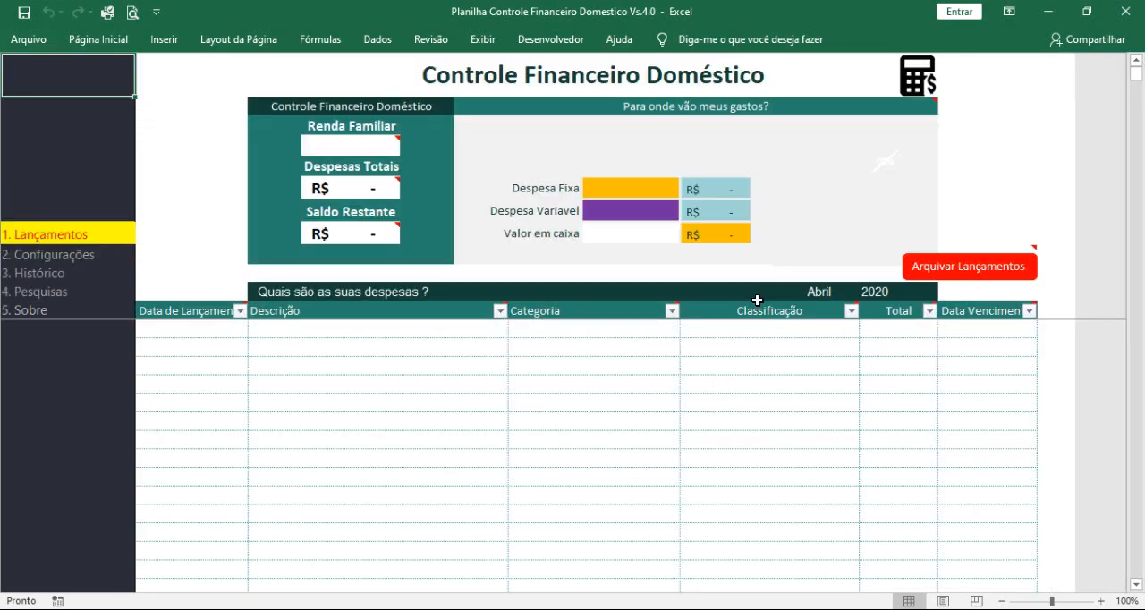
left_click(820, 293)
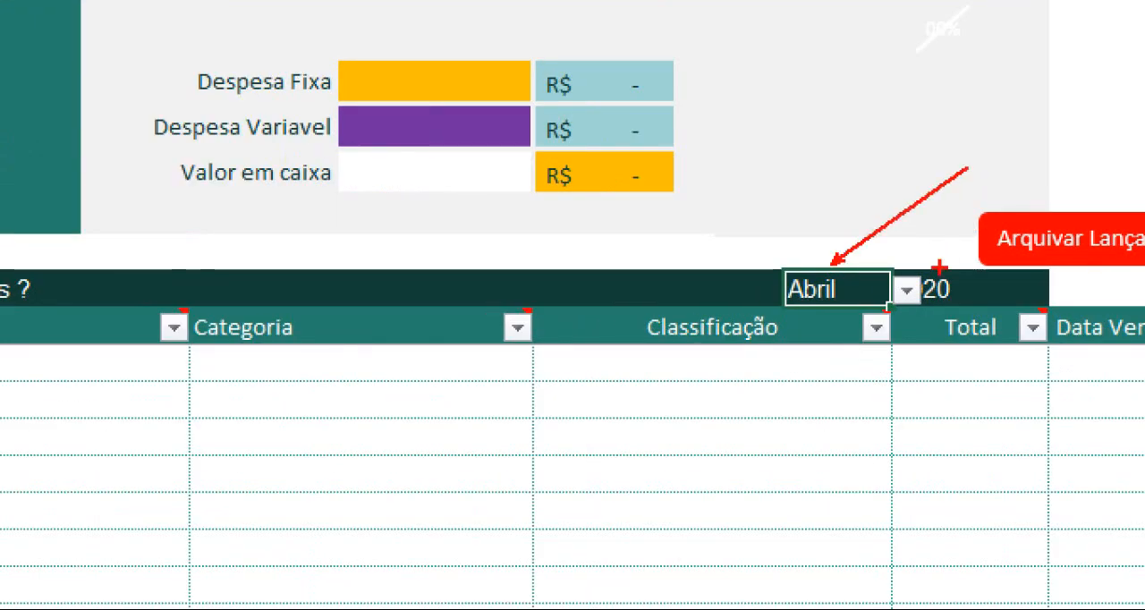
left_click_drag(939, 267, 1018, 154)
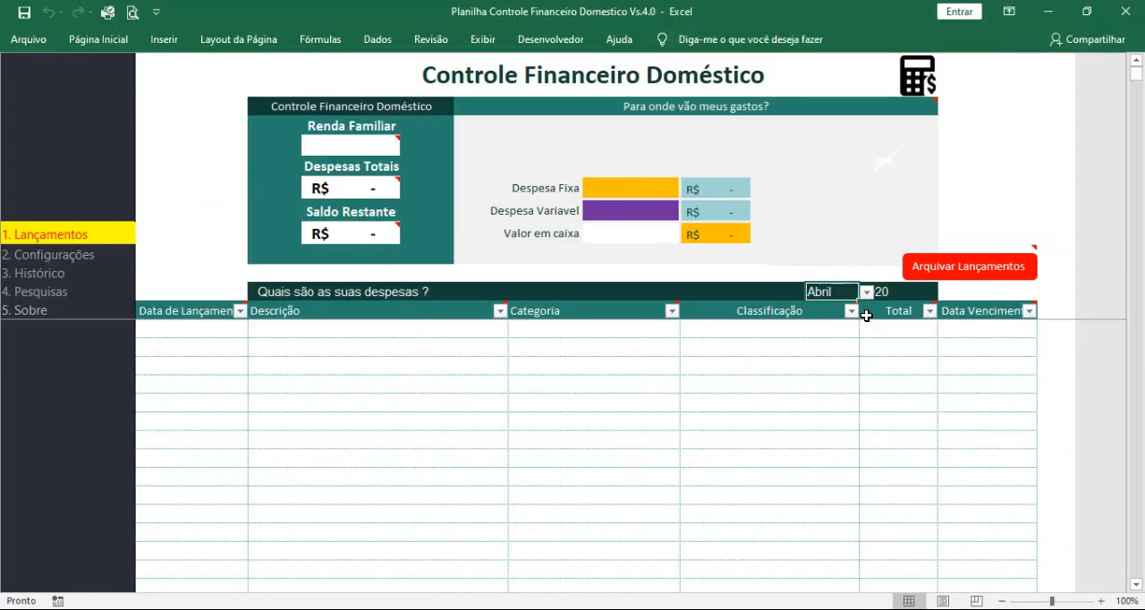
left_click(907, 290)
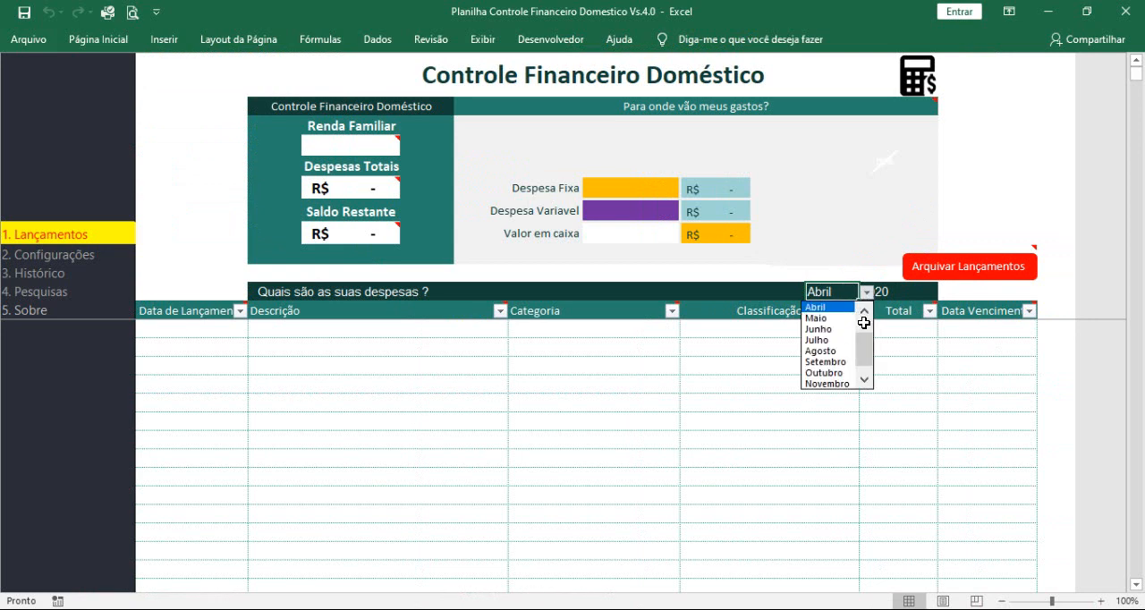
left_click(911, 296)
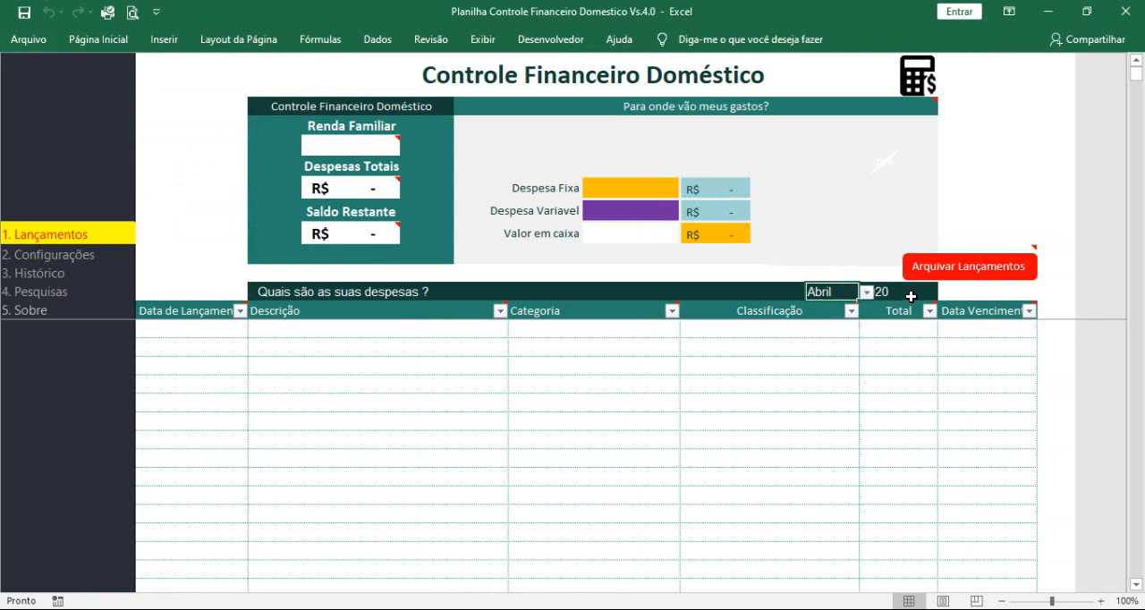
left_click(911, 296)
mouse_move(914, 308)
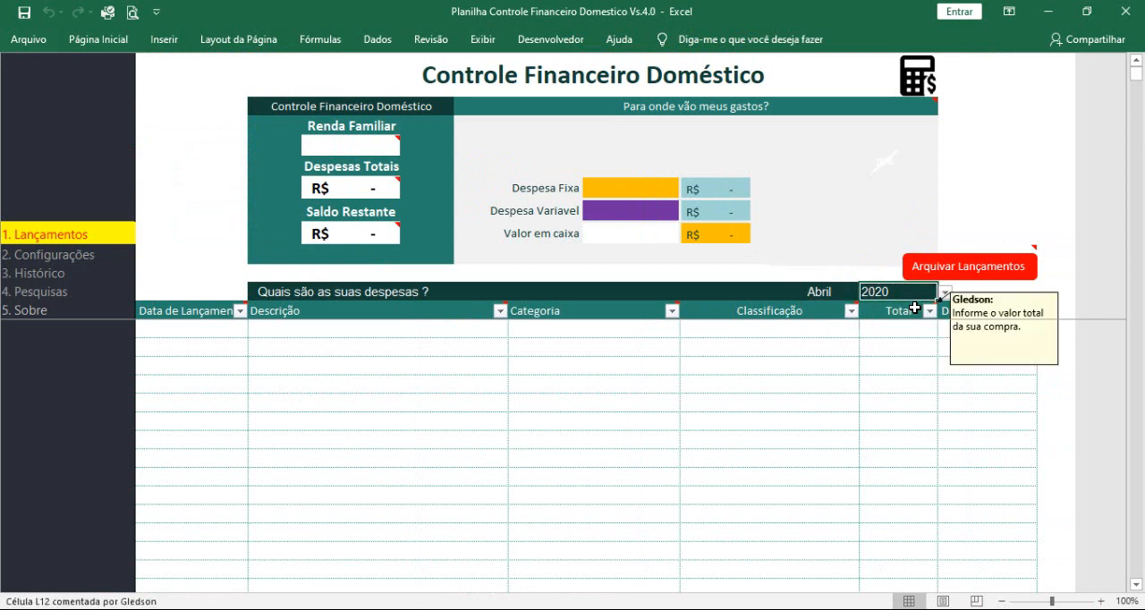
Step: Search the archived entries on the Pesquisas sheet by the year 2020
left_click(40, 296)
left_click(877, 210)
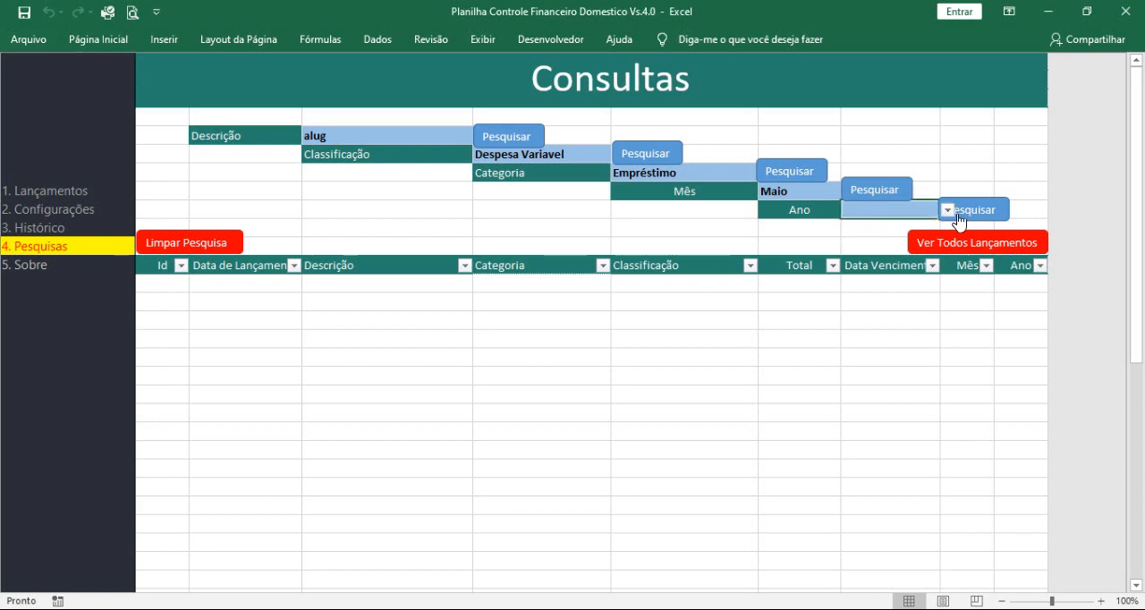
left_click(947, 210)
left_click(912, 226)
left_click(980, 213)
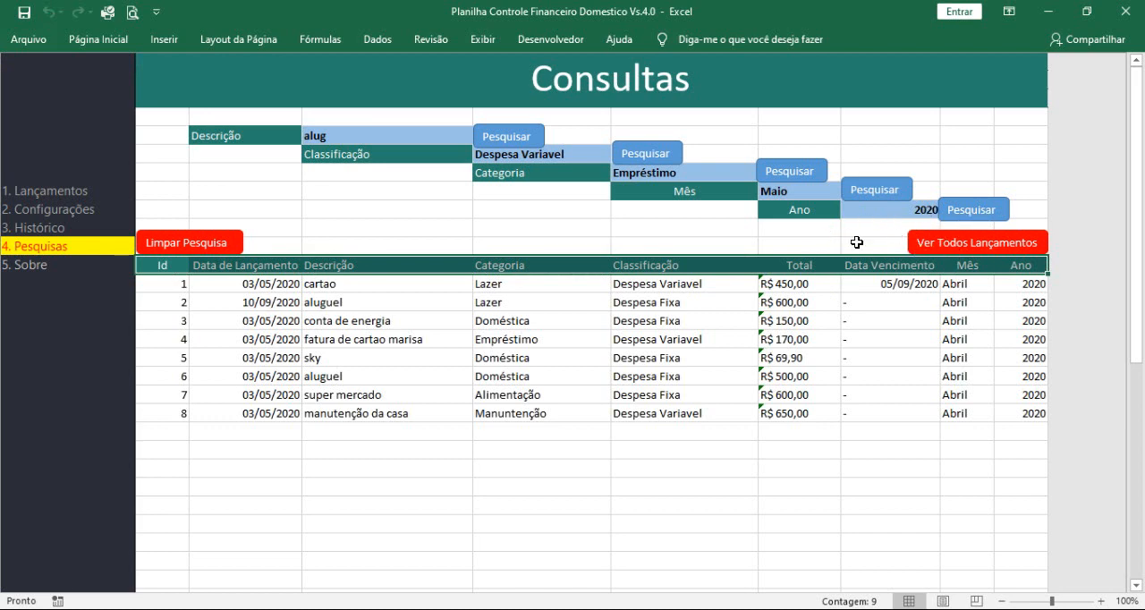
Step: Clear all search criteria on the Pesquisas sheet and list every archived entry
left_click(206, 248)
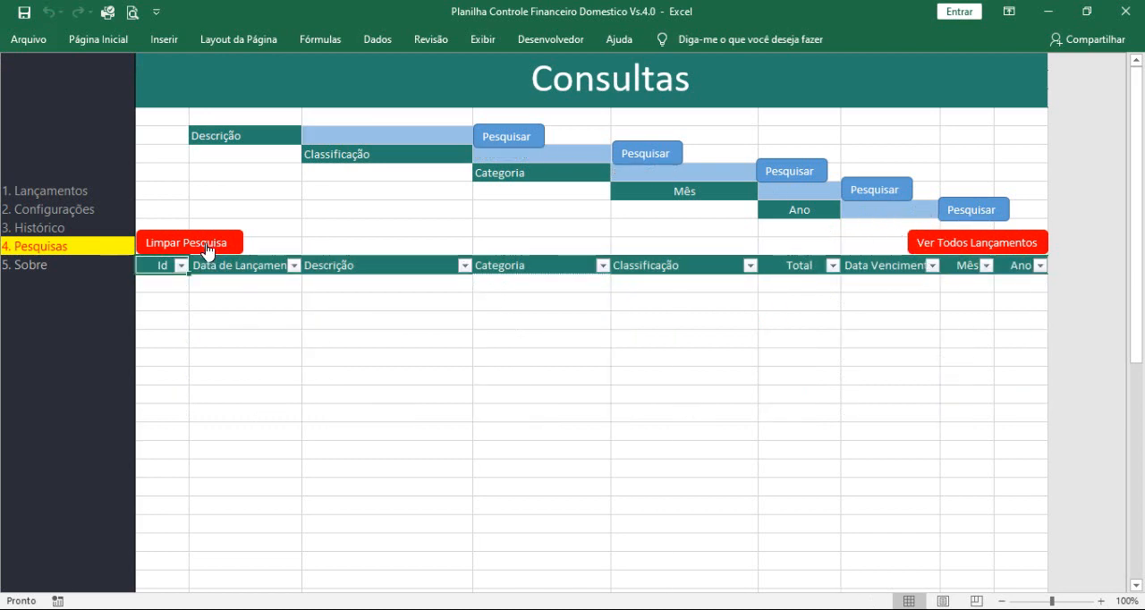
left_click(955, 245)
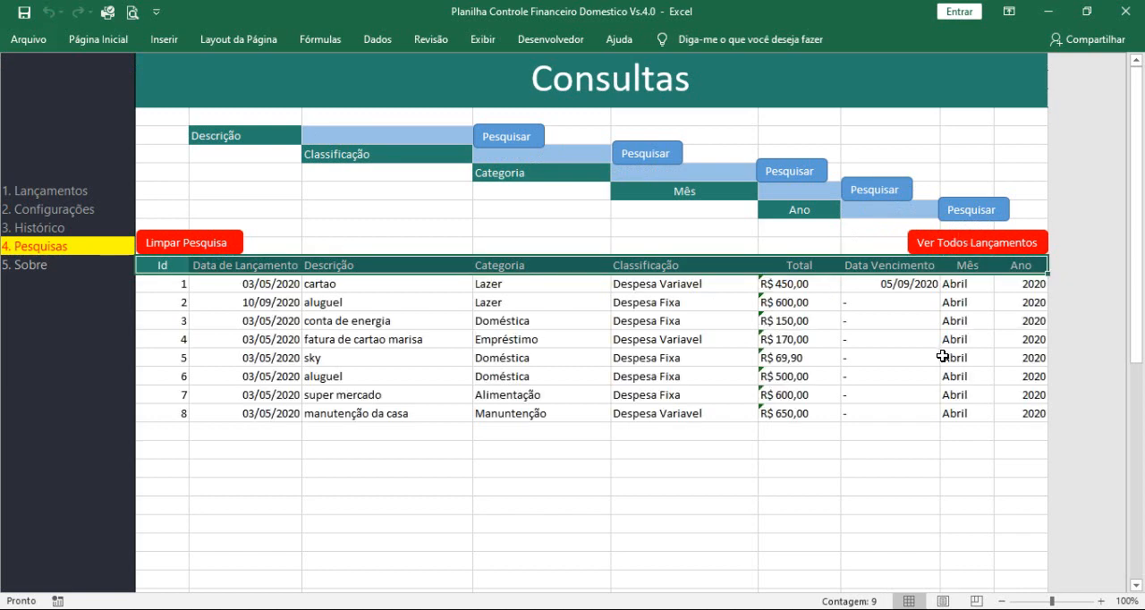
Step: View the developer and channel information on the Sobre sheet, revisiting the Lançamentos sheet in between
left_click(28, 266)
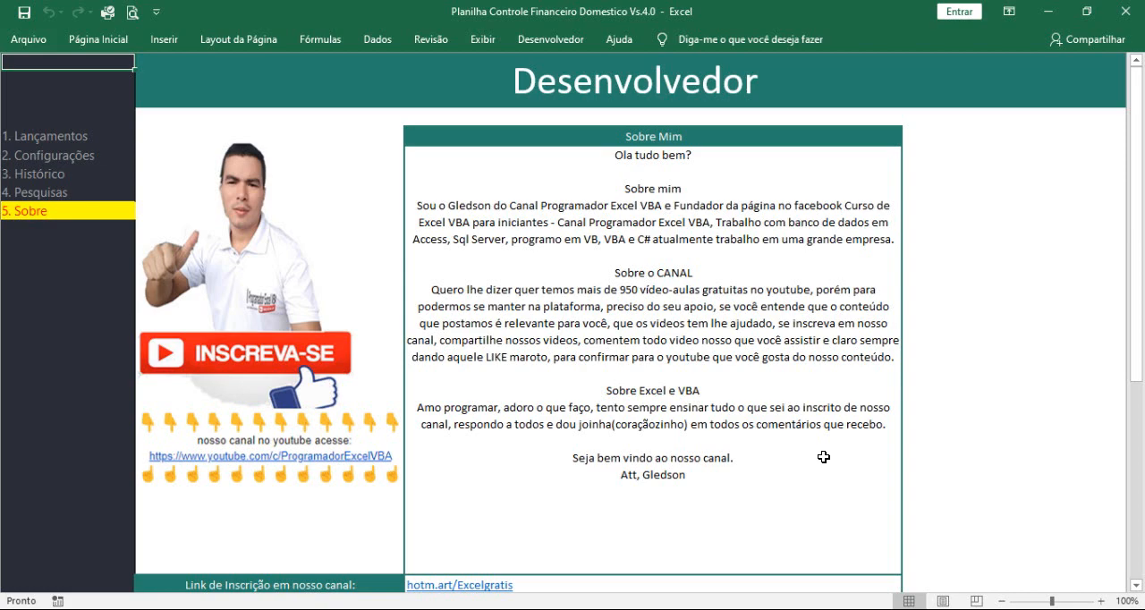
left_click(51, 141)
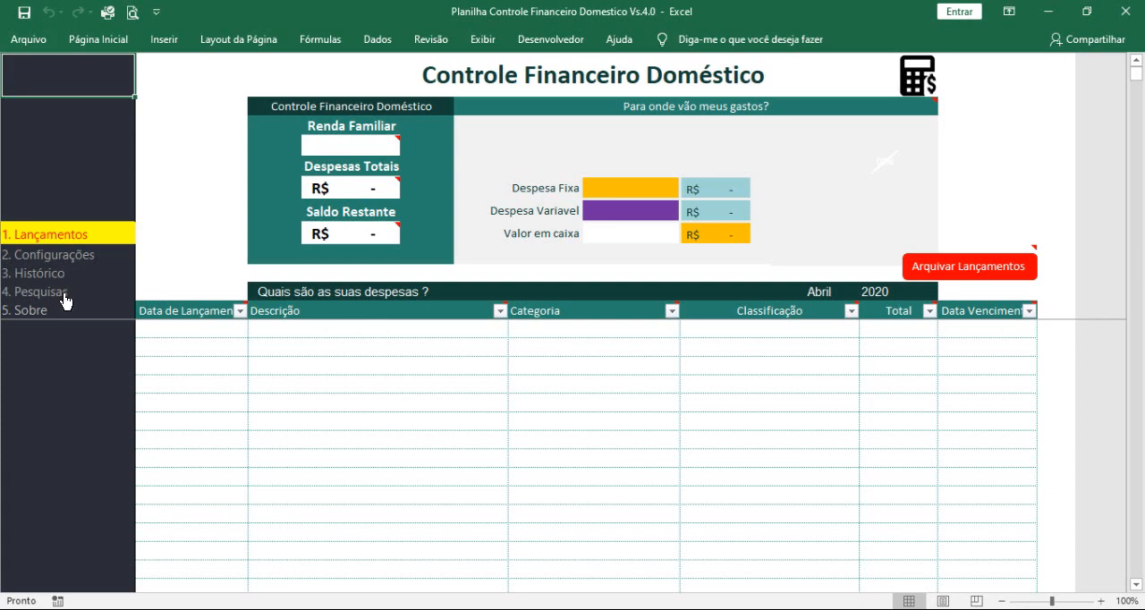
left_click(337, 313)
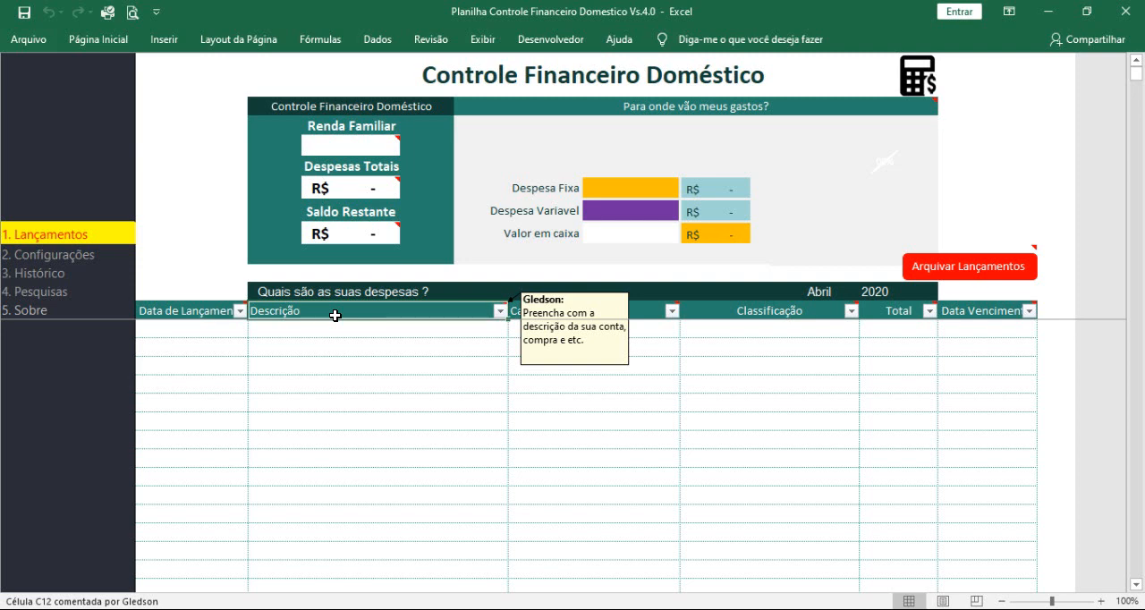
left_click(36, 311)
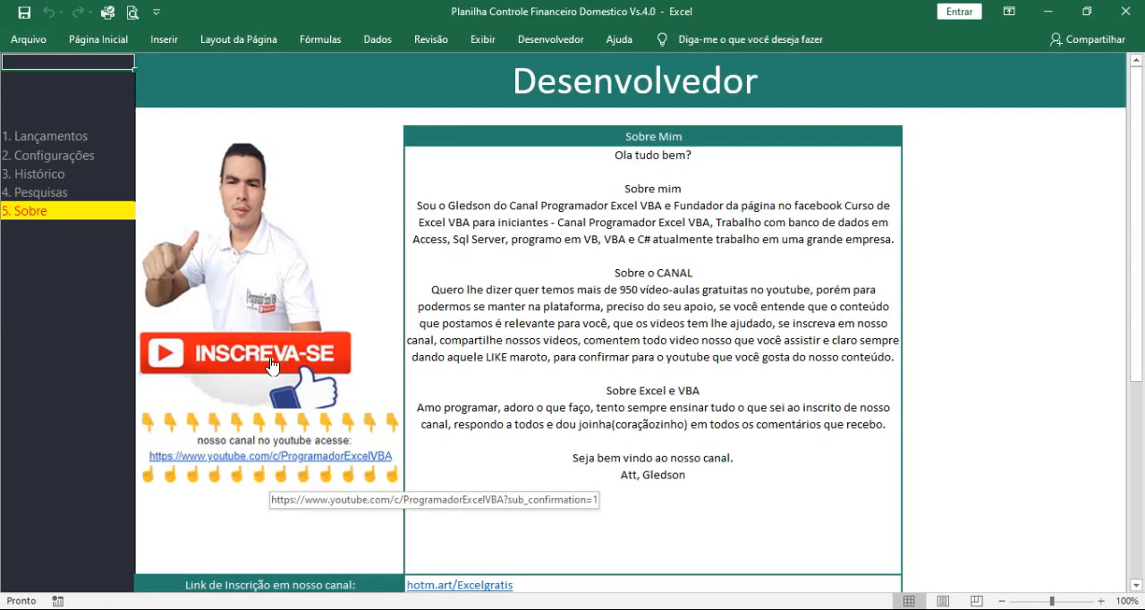